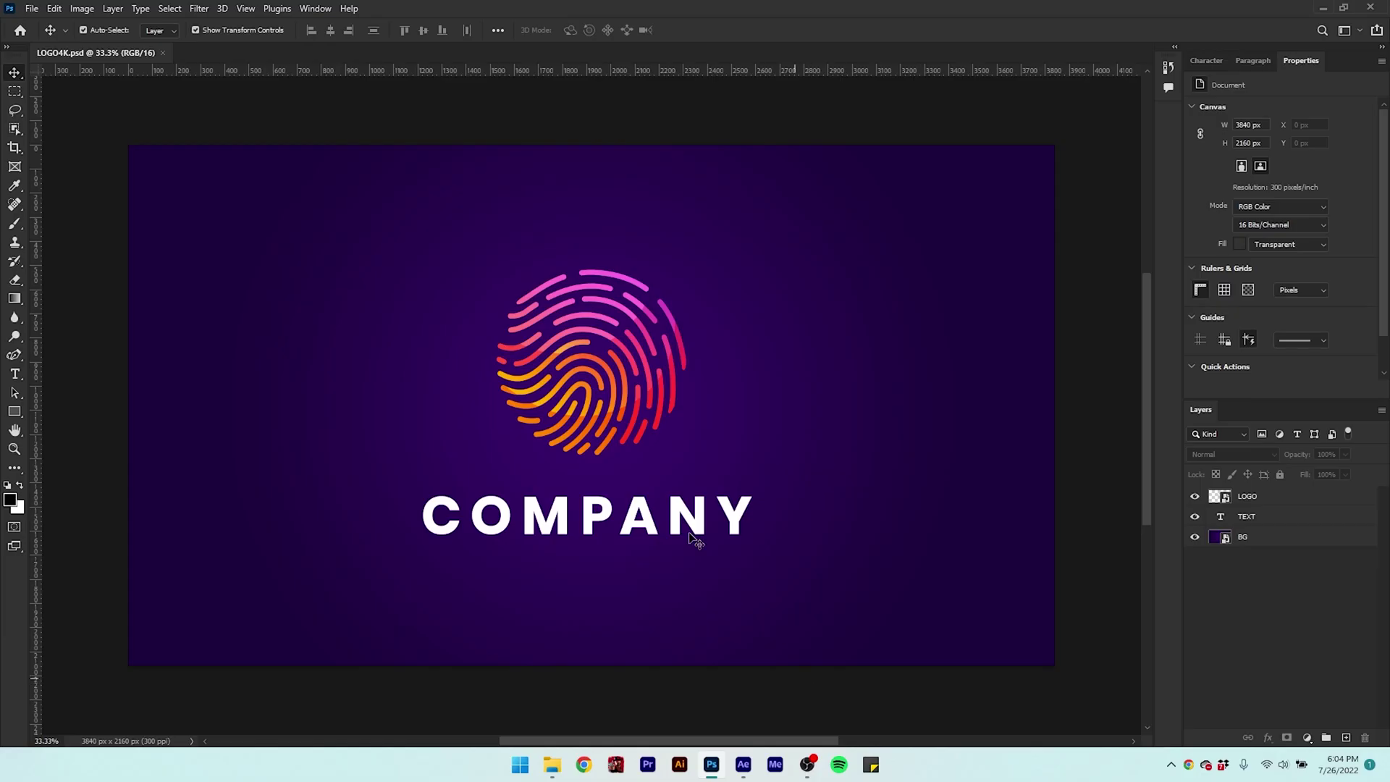
{"action": "mouse_move", "coordinate": [620, 371]}
{"action": "left_mouse_down"}
{"action": "mouse_move", "coordinate": [588, 303]}
{"action": "mouse_move", "coordinate": [496, 383]}
{"action": "mouse_move", "coordinate": [608, 383]}
{"action": "left_mouse_up"}
{"action": "key", "text": "ctrl+z"}
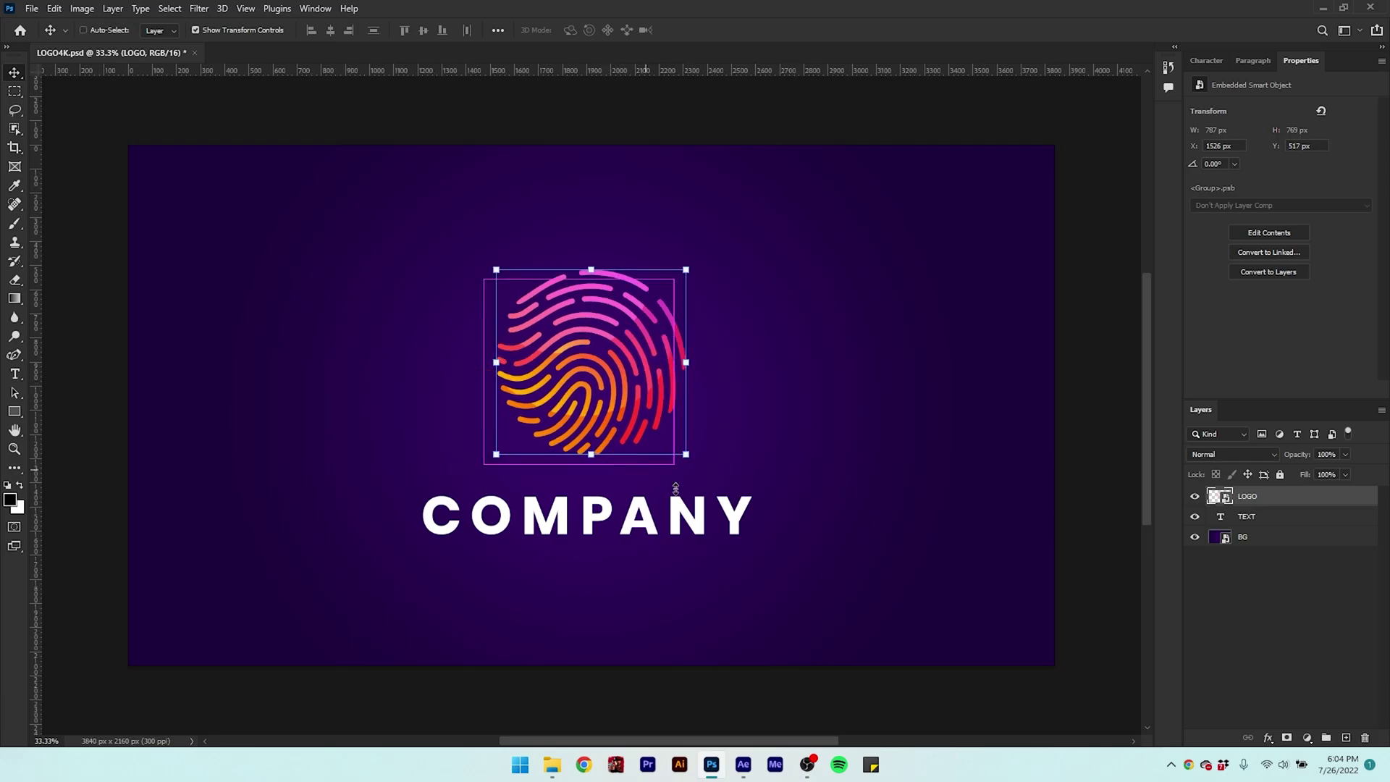
{"action": "left_click_drag", "start_coordinate": [697, 528], "coordinate": [727, 548]}
{"action": "key", "text": "ctrl+z"}
{"action": "left_click_drag", "start_coordinate": [866, 432], "coordinate": [872, 502]}
{"action": "key", "text": "ctrl+z"}
- Check the LOGO, TEXT and BG layers of the logo file by selecting each one and toggling its visibility
{"action": "left_click", "coordinate": [1248, 519]}
{"action": "left_click", "coordinate": [1249, 496]}
{"action": "left_click", "coordinate": [1249, 516]}
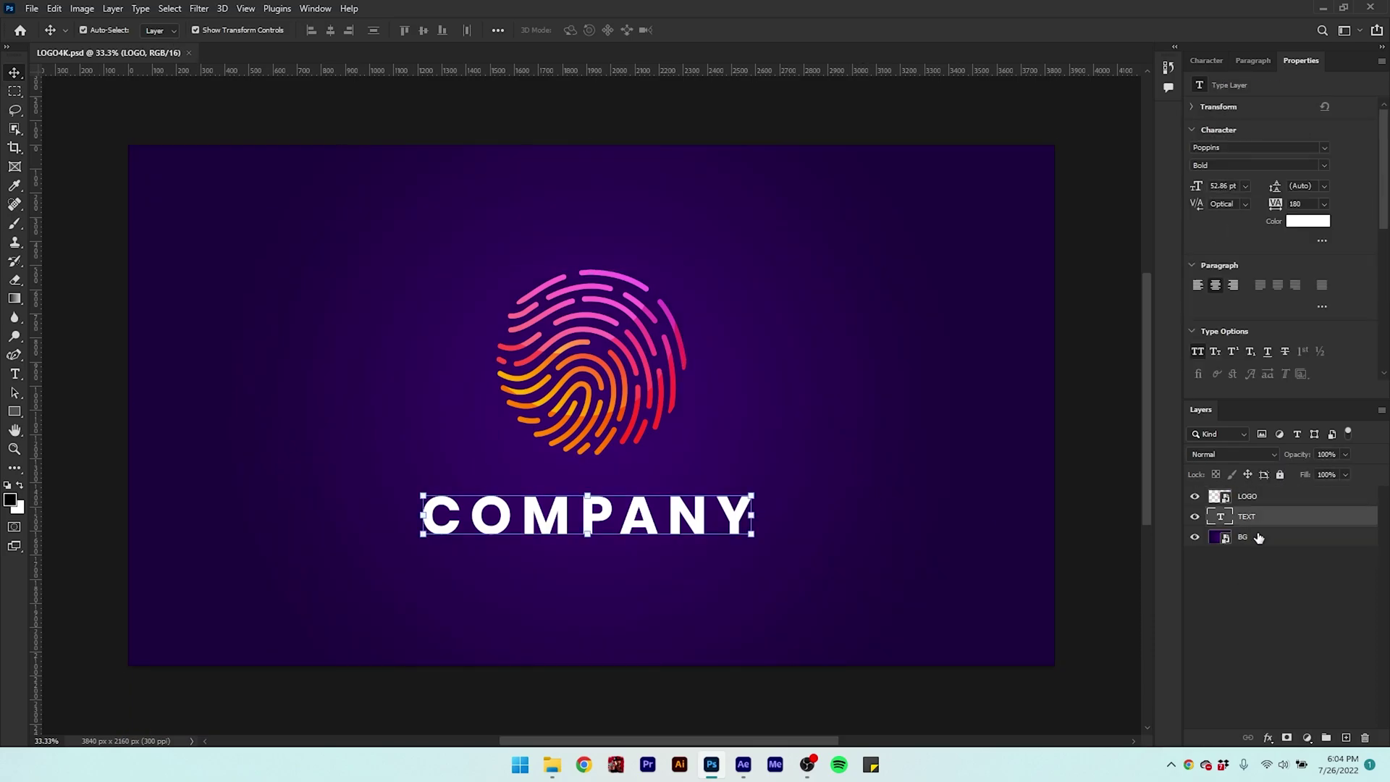
{"action": "left_click", "coordinate": [1242, 536]}
{"action": "left_click", "coordinate": [1195, 495]}
{"action": "left_click", "coordinate": [1194, 496]}
{"action": "left_click", "coordinate": [1194, 516]}
{"action": "left_click", "coordinate": [1194, 516]}
{"action": "left_click", "coordinate": [1194, 536]}
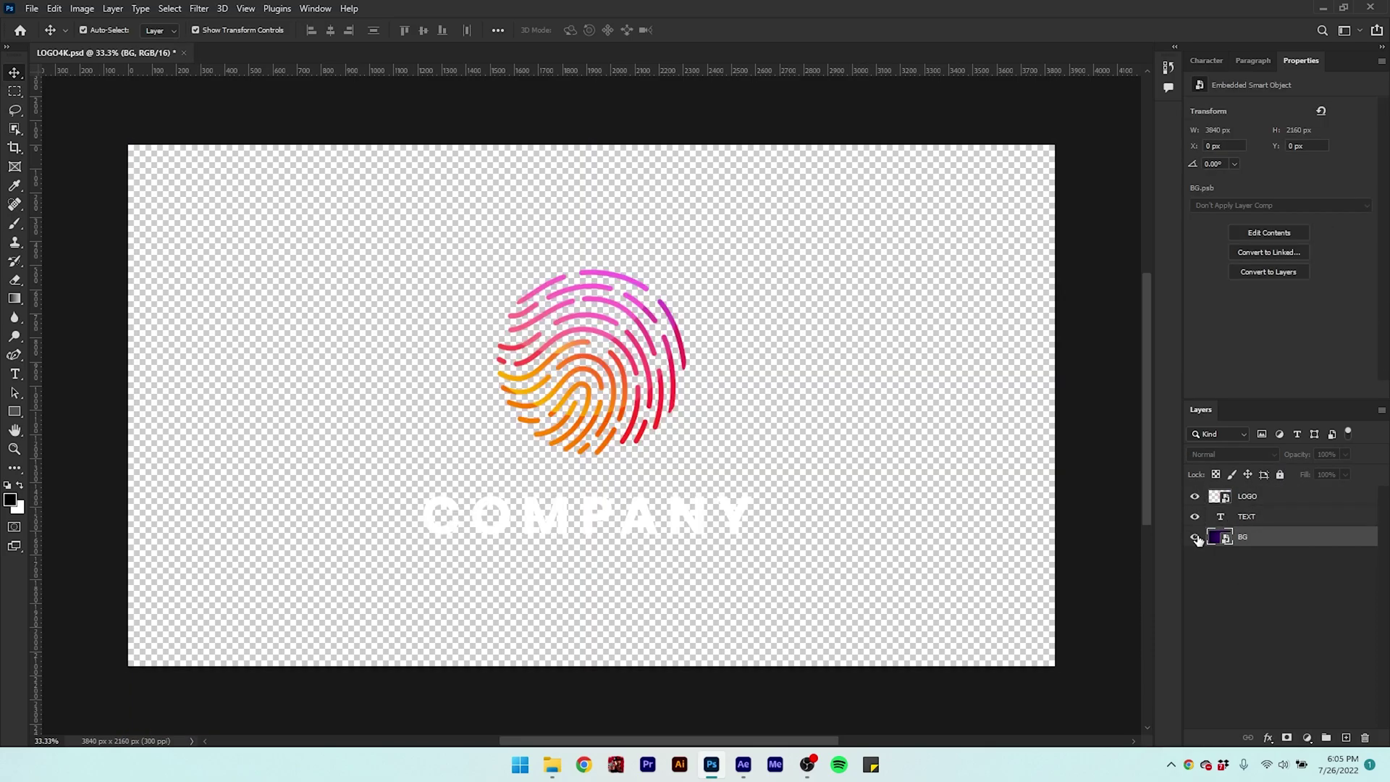
{"action": "left_click", "coordinate": [1194, 537]}
{"action": "left_click", "coordinate": [1211, 584]}
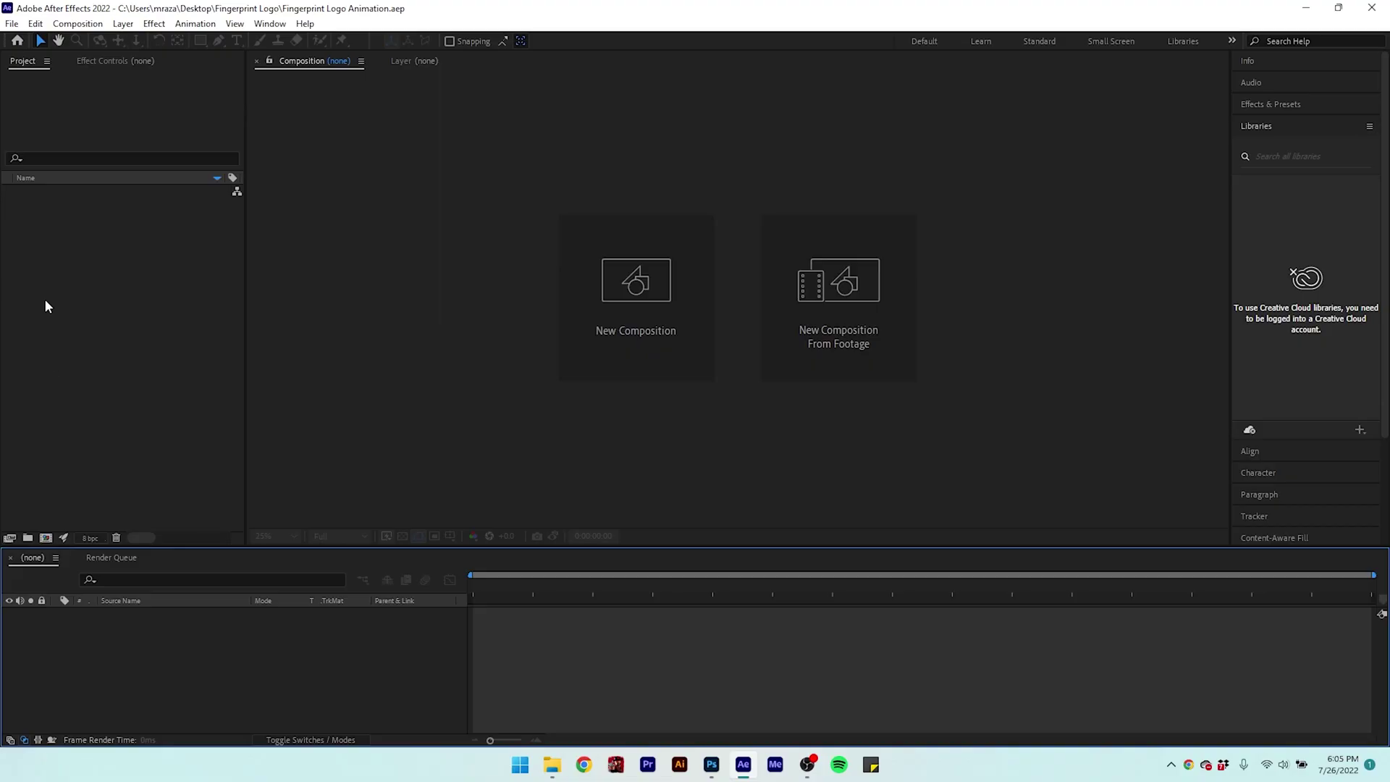
- Switch to After Effects and import LOGO4K.psd as Composition - Retain Layer Sizes with Editable Layer Styles
{"action": "left_click", "coordinate": [34, 230]}
{"action": "left_click", "coordinate": [11, 23]}
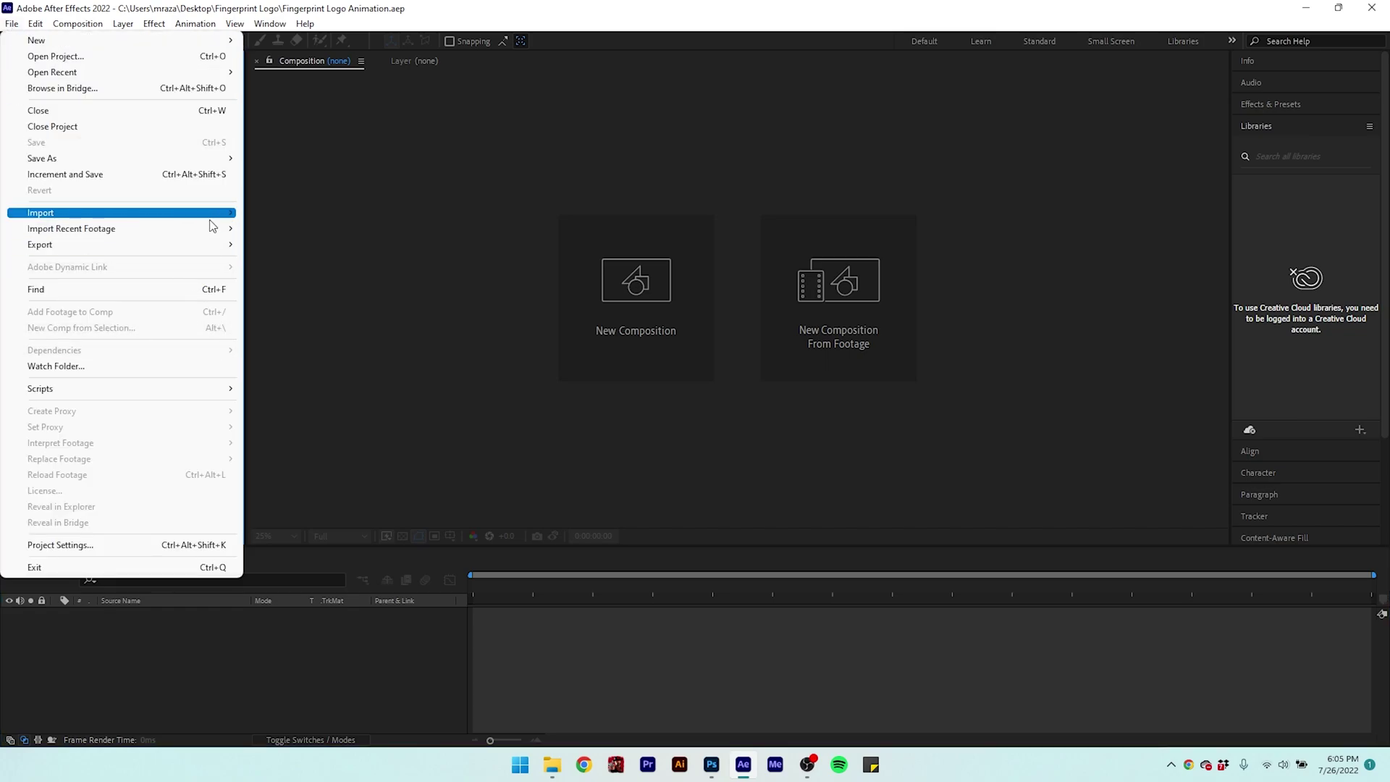
{"action": "mouse_move", "coordinate": [219, 221]}
{"action": "left_click", "coordinate": [278, 213]}
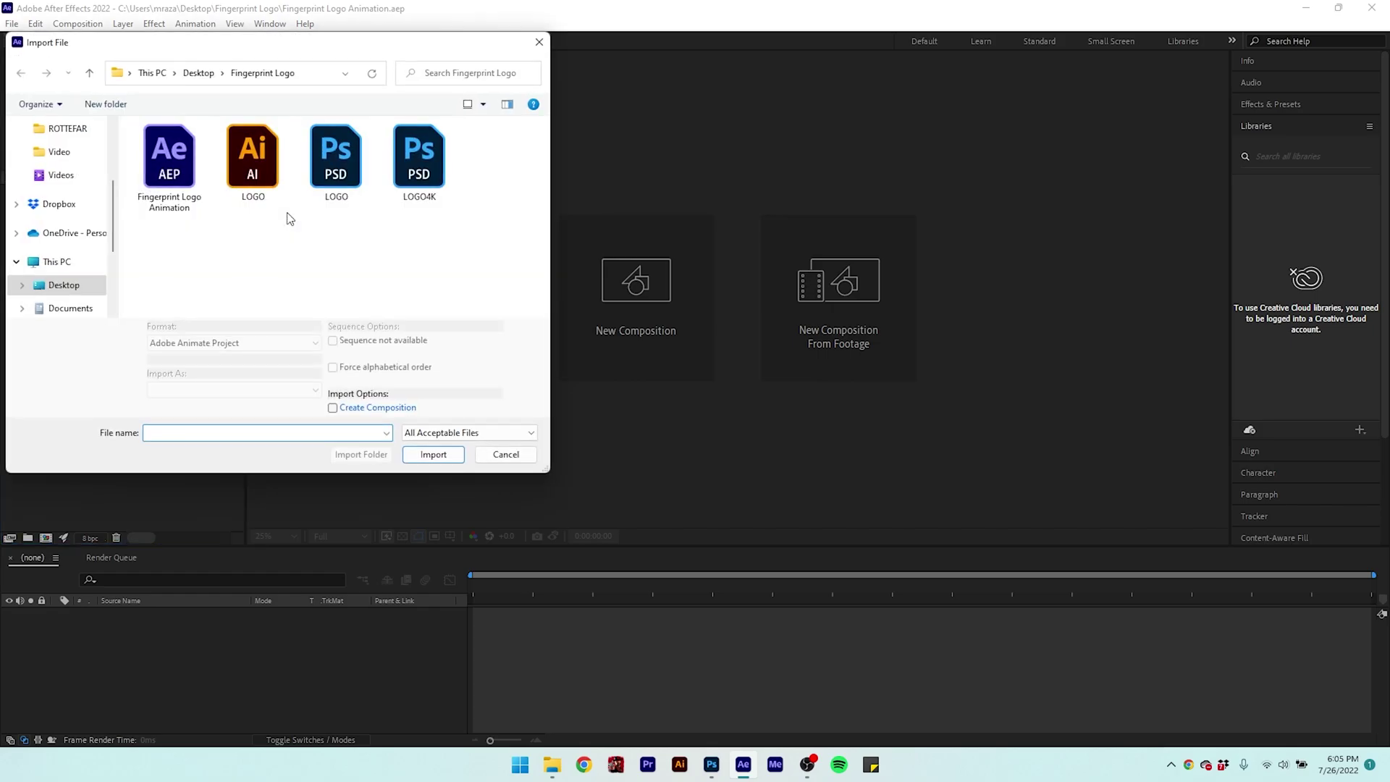
{"action": "left_click", "coordinate": [406, 171]}
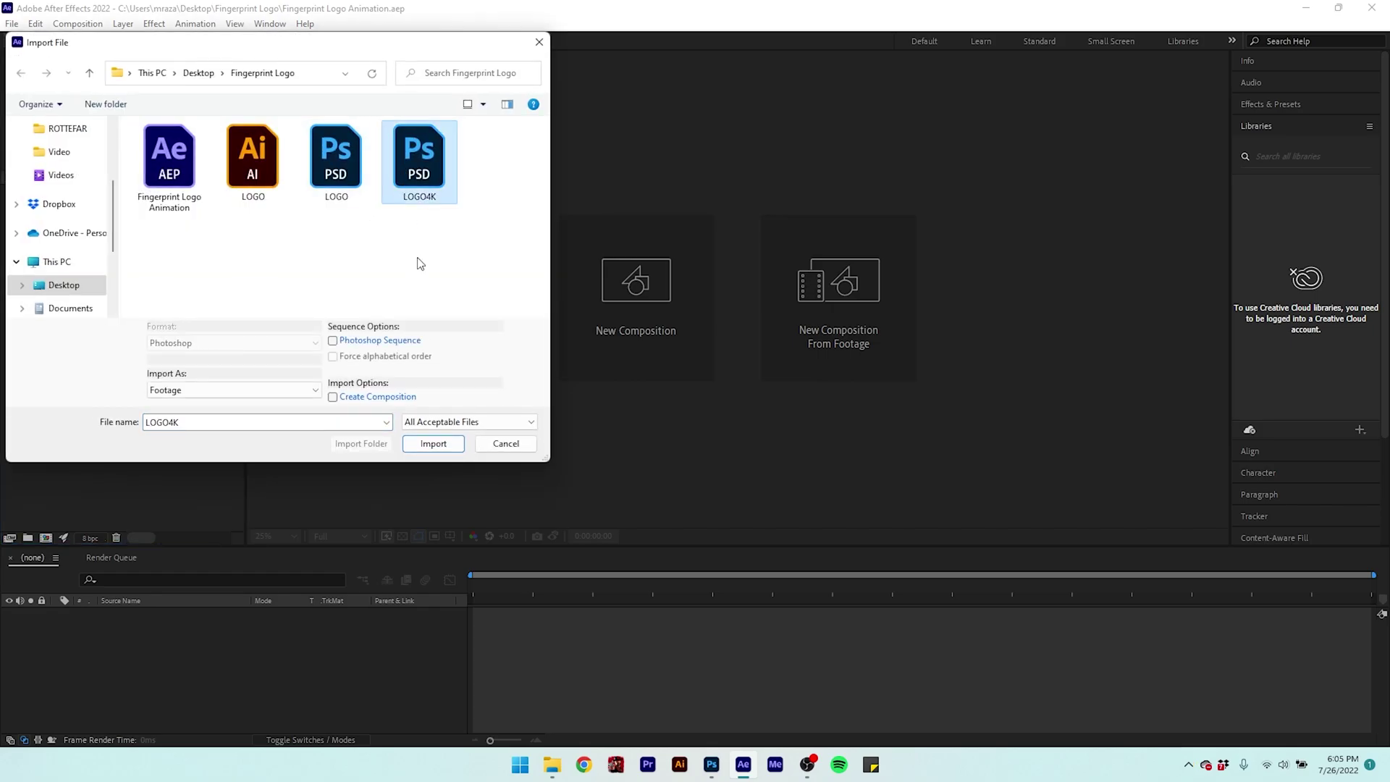
{"action": "left_click", "coordinate": [434, 442]}
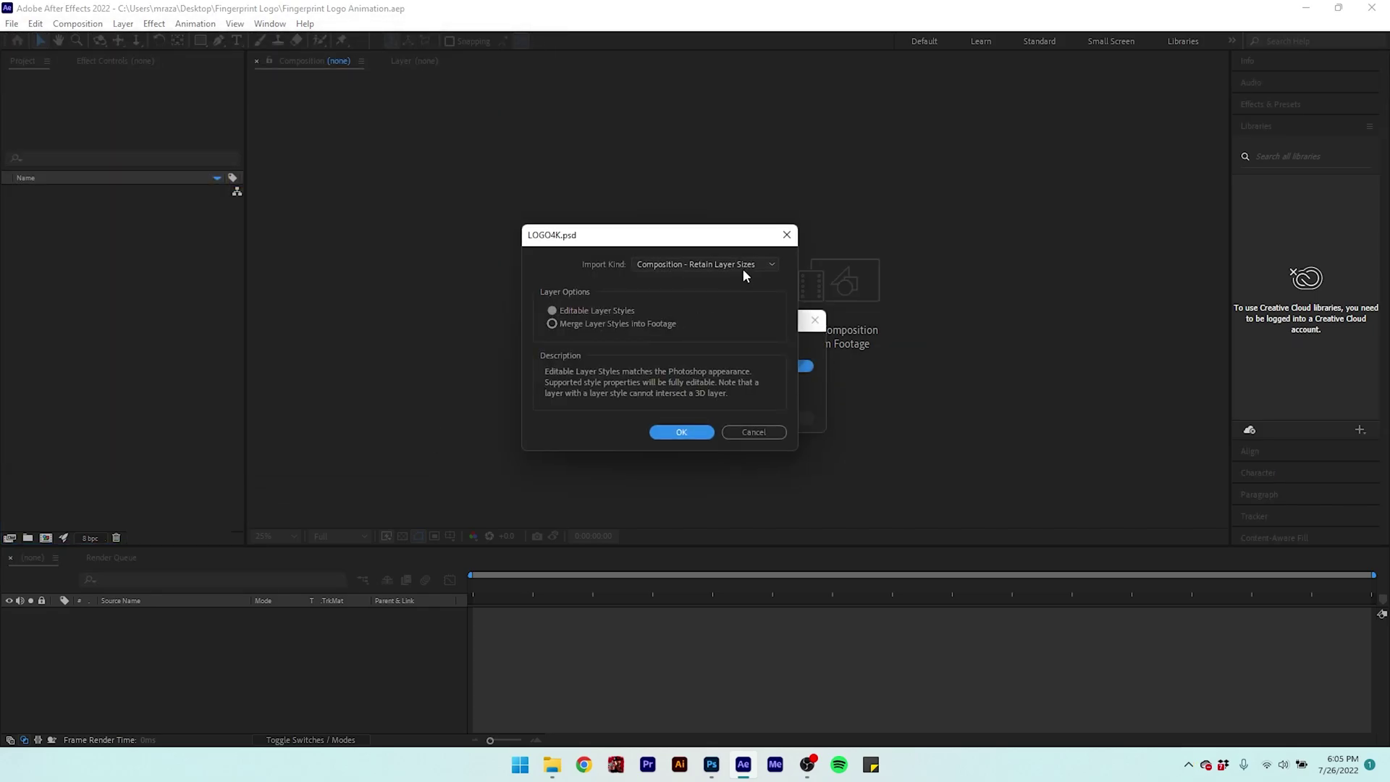
{"action": "left_click", "coordinate": [741, 267]}
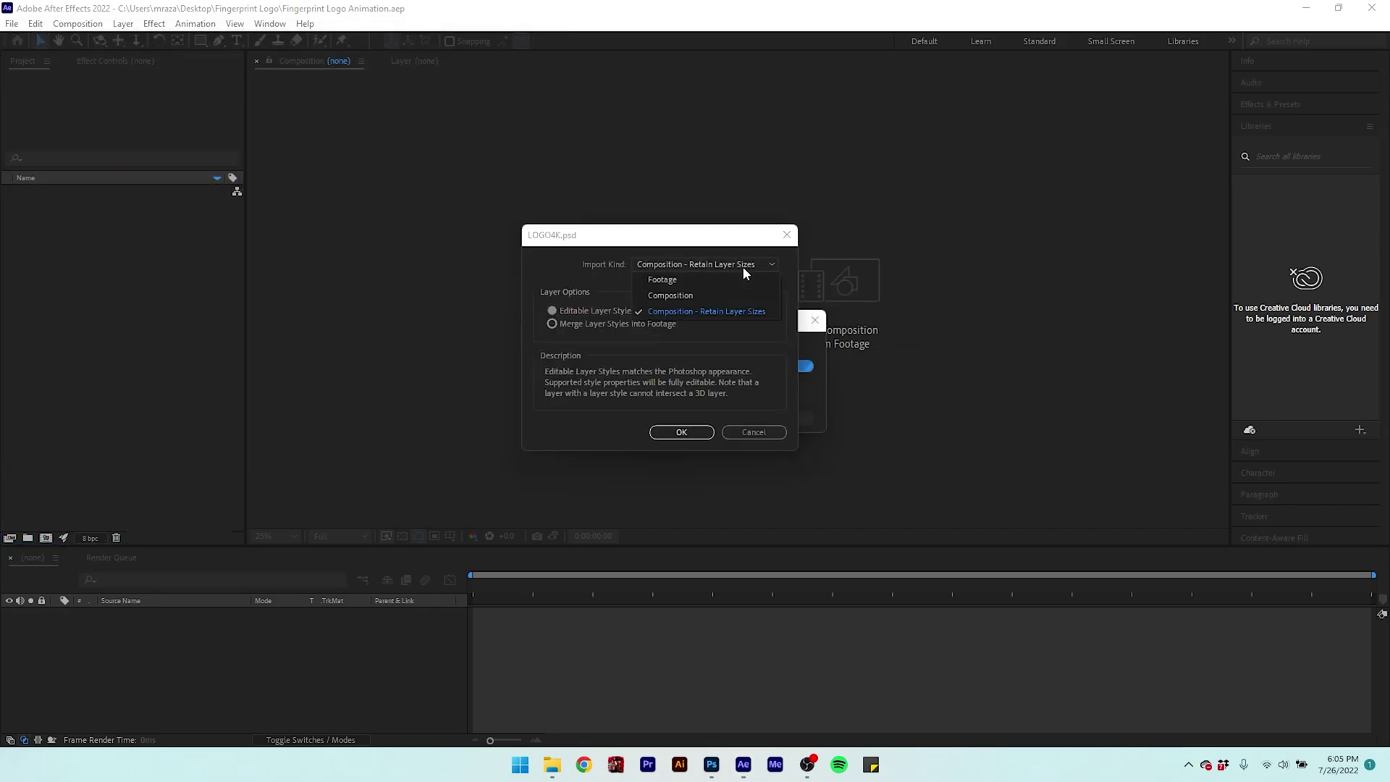
{"action": "left_click", "coordinate": [724, 310]}
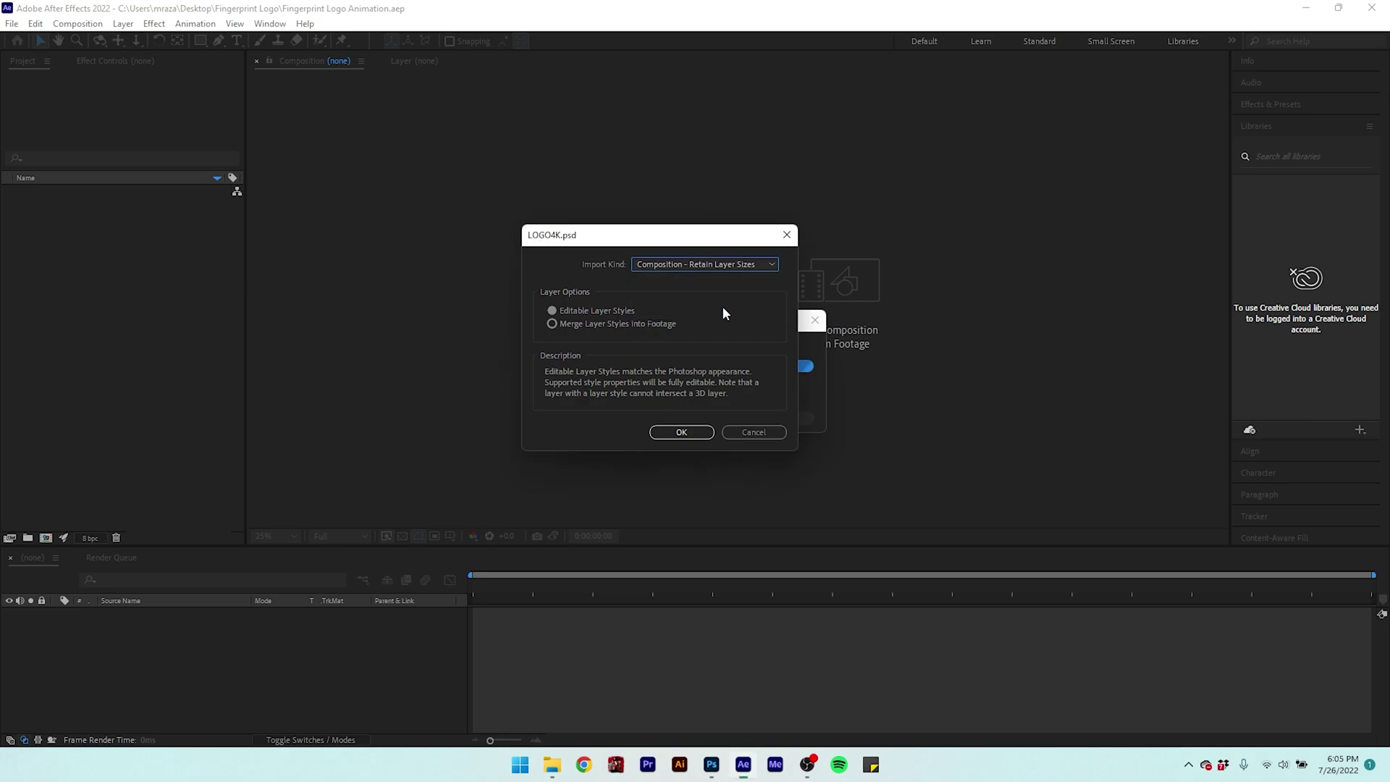
{"action": "left_click", "coordinate": [591, 311]}
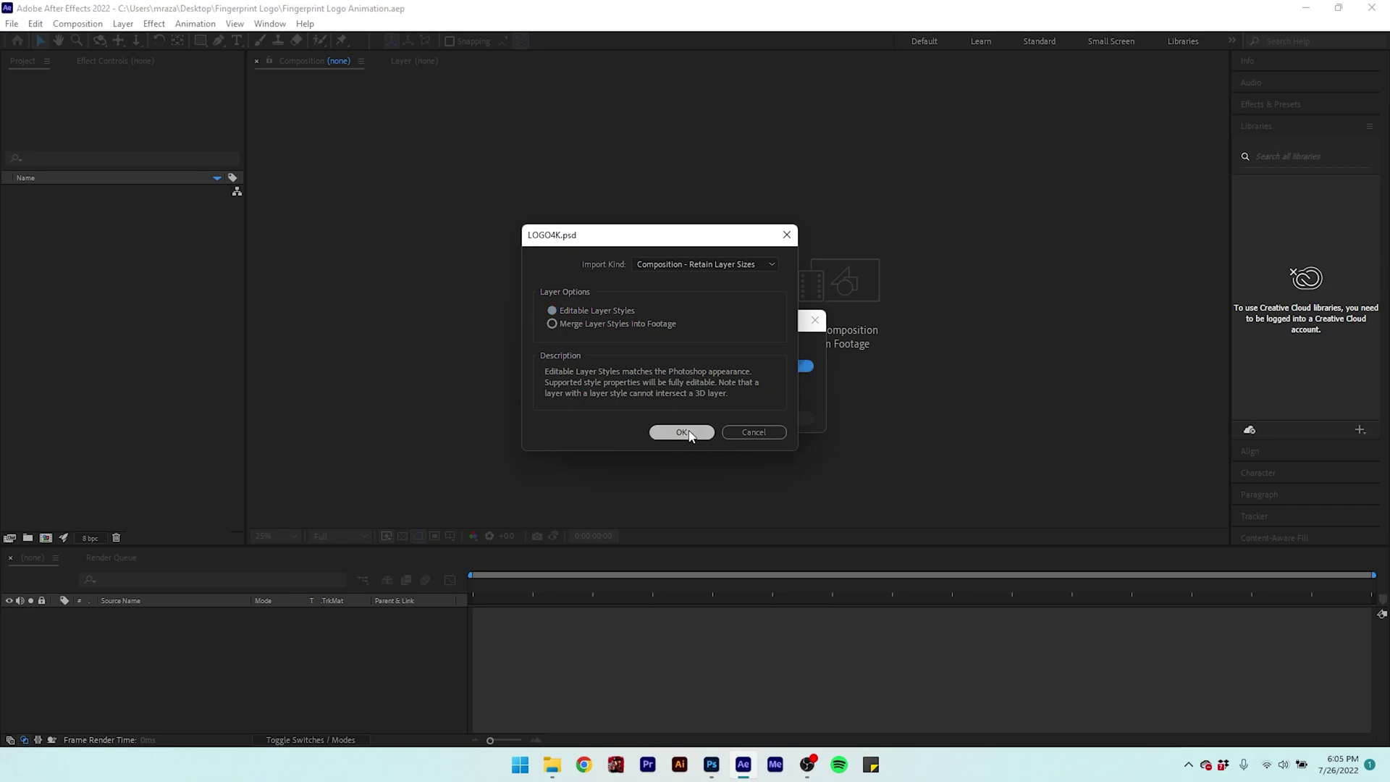
{"action": "left_click", "coordinate": [691, 432]}
- Open the imported LOGO4K composition
{"action": "left_click", "coordinate": [64, 218]}
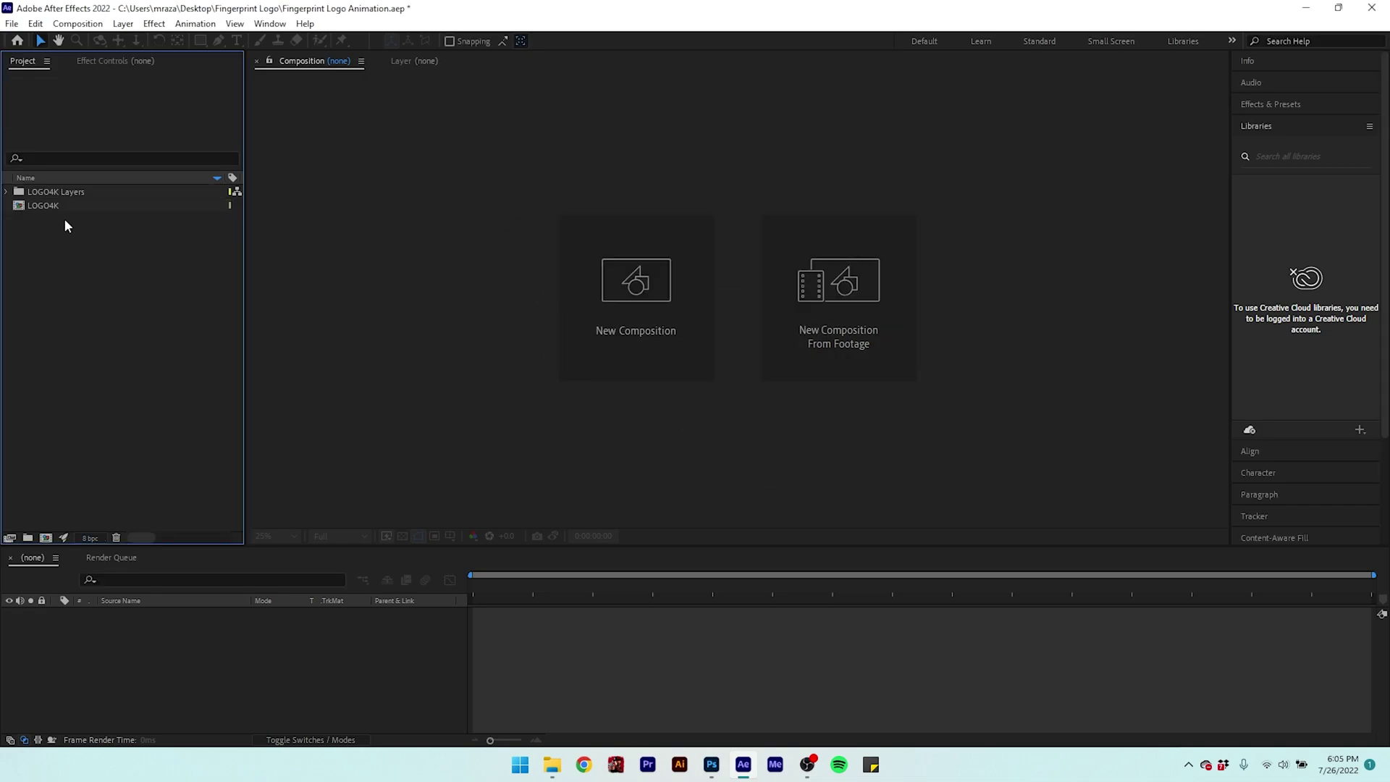
{"action": "double_click", "coordinate": [41, 206]}
{"action": "left_click", "coordinate": [136, 368]}
- Examine the composition's LOGO, TEXT and BG layers, toggling the visibility of the logo and the background
{"action": "left_click_drag", "start_coordinate": [173, 664], "coordinate": [124, 610]}
{"action": "left_click", "coordinate": [137, 658]}
{"action": "left_click", "coordinate": [136, 614]}
{"action": "left_click", "coordinate": [134, 625]}
{"action": "left_click", "coordinate": [131, 640]}
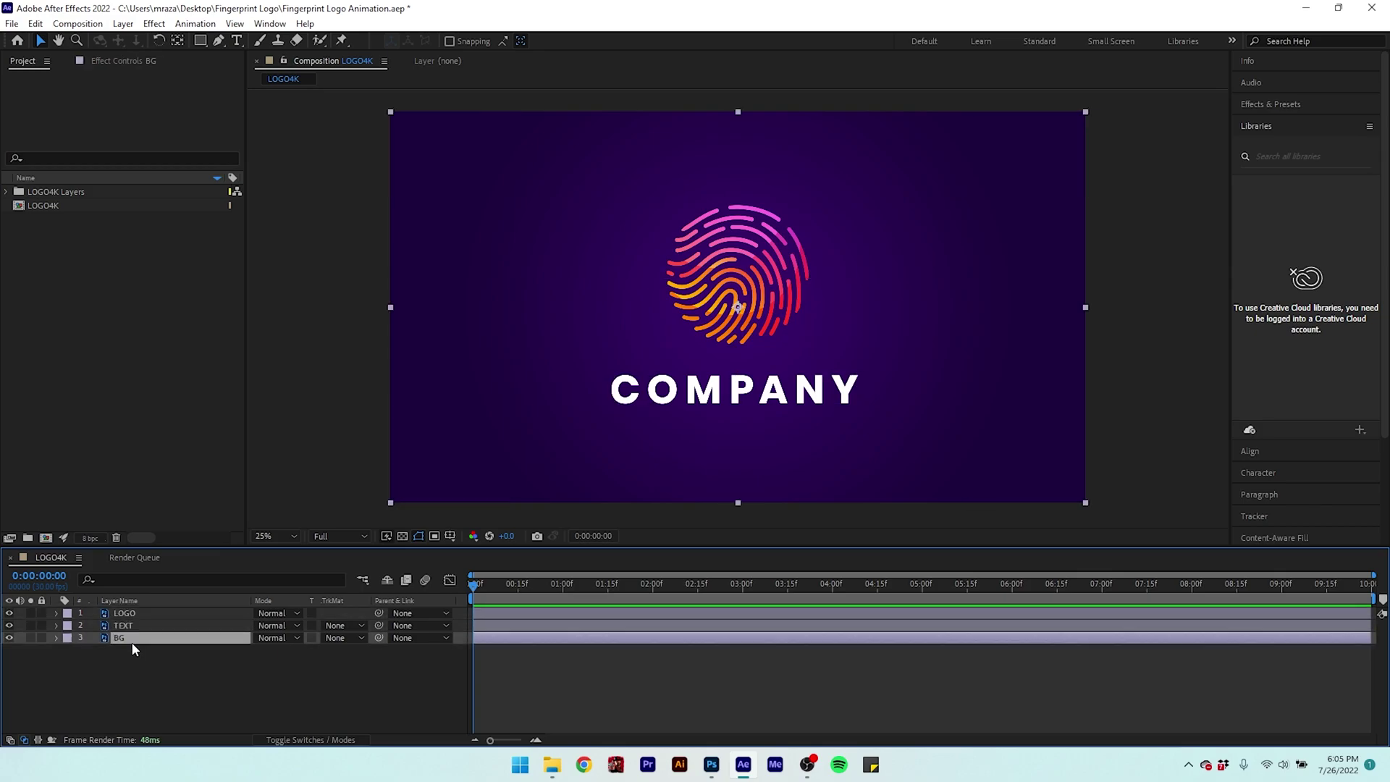
{"action": "left_click", "coordinate": [116, 658]}
{"action": "left_click", "coordinate": [10, 613]}
{"action": "left_click", "coordinate": [9, 613]}
{"action": "left_click", "coordinate": [10, 637]}
{"action": "left_click", "coordinate": [9, 637]}
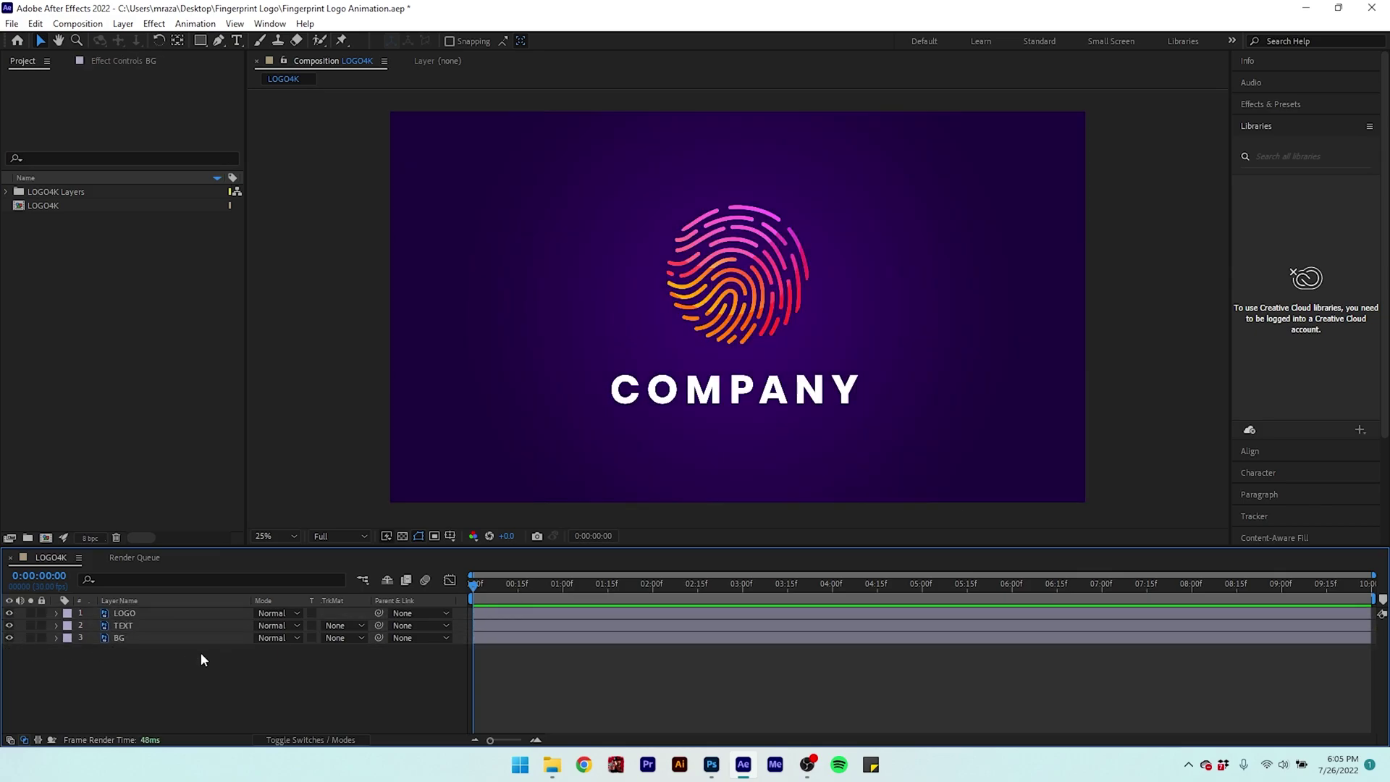
- Add a new empty shape layer above the logo layers
{"action": "right_click", "coordinate": [247, 684]}
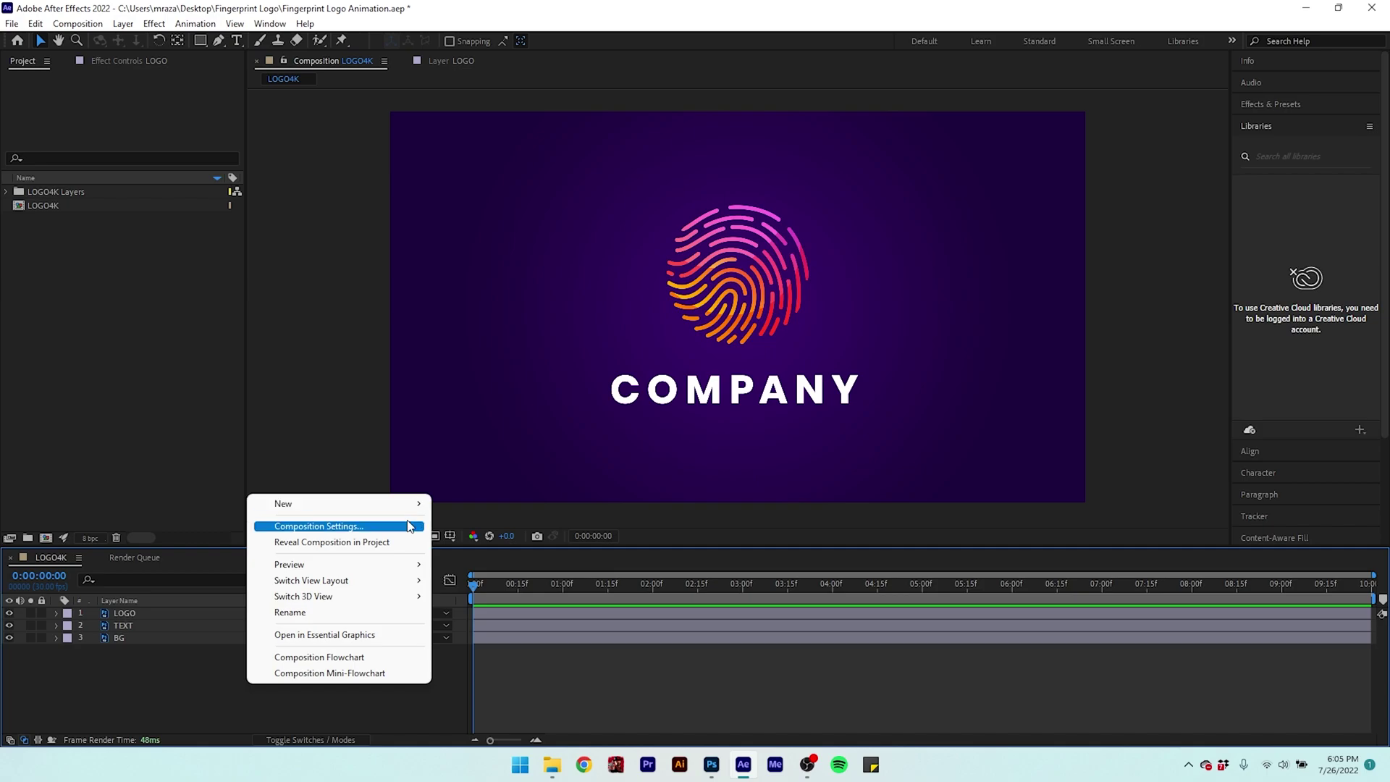
{"action": "mouse_move", "coordinate": [406, 504]}
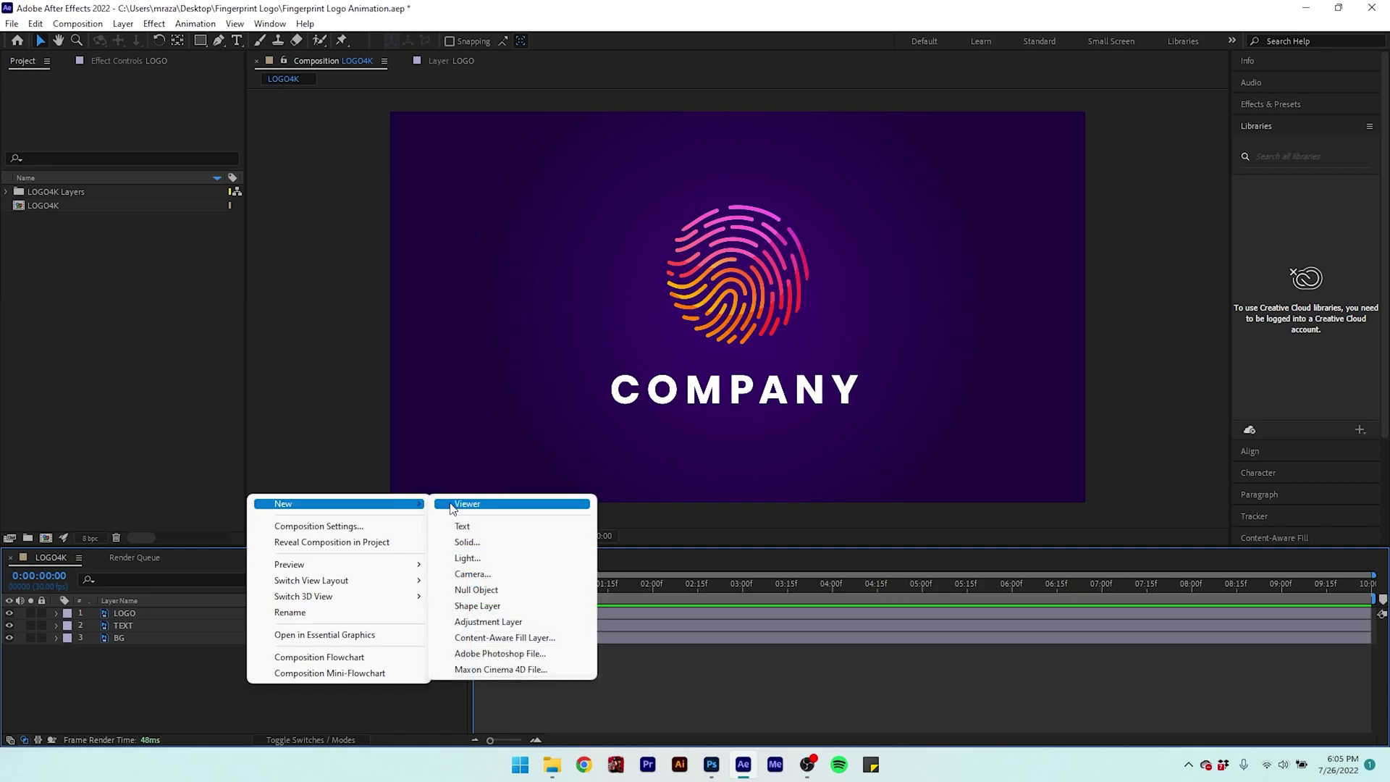
{"action": "left_click", "coordinate": [477, 605]}
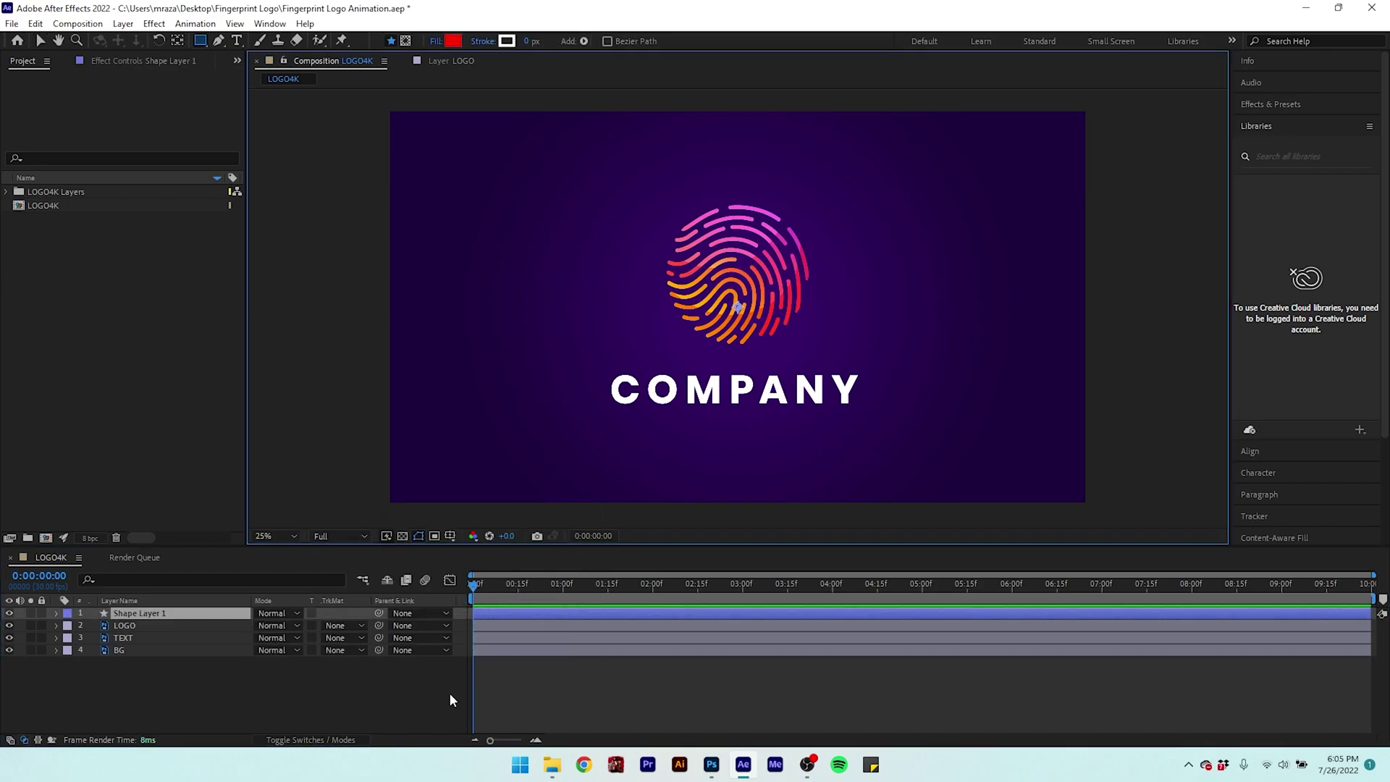
- Trace the centre of the long red ridge in the fingerprint's lower part with a three-point curved Pen path on the shape layer
{"action": "scroll", "coordinate": [789, 293], "scroll_direction": "up", "scroll_amount": 4}
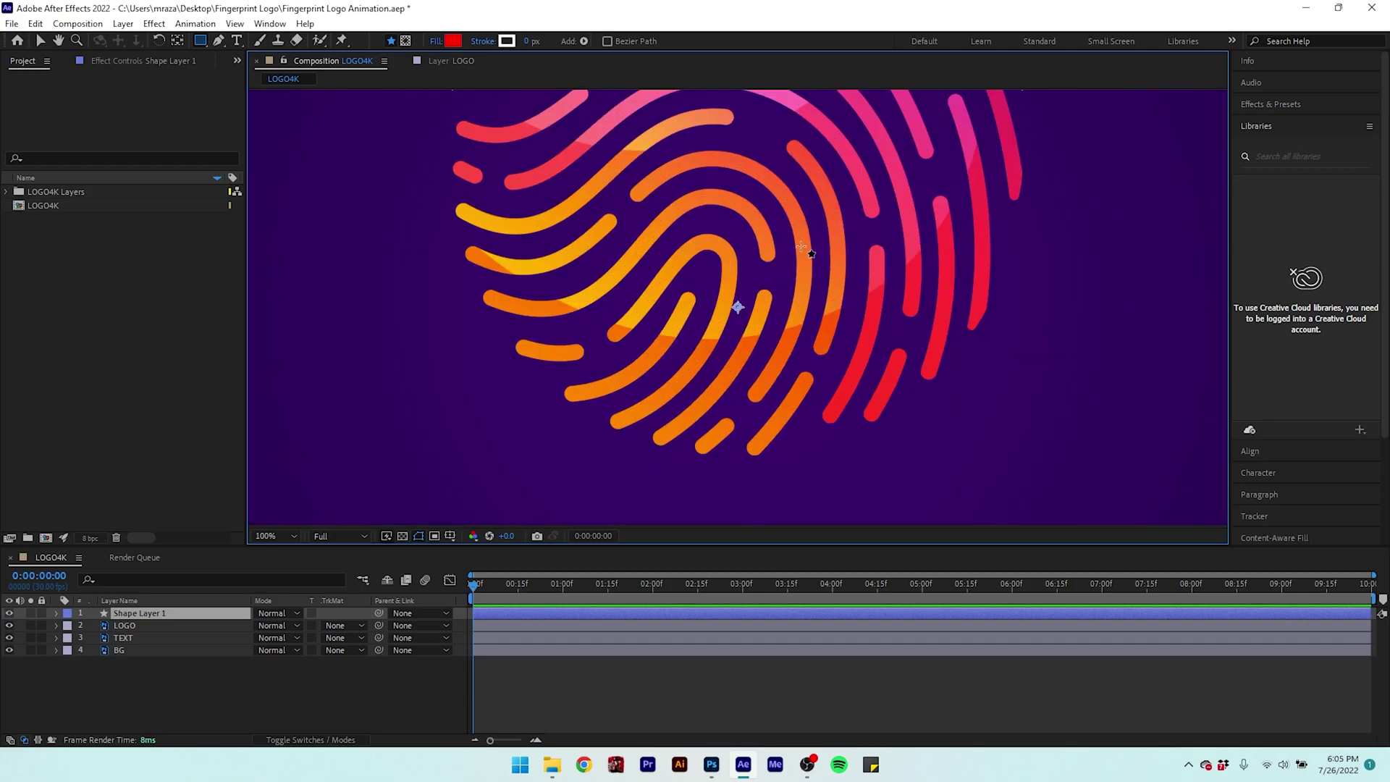
{"action": "left_click", "coordinate": [156, 615]}
{"action": "left_click", "coordinate": [220, 41]}
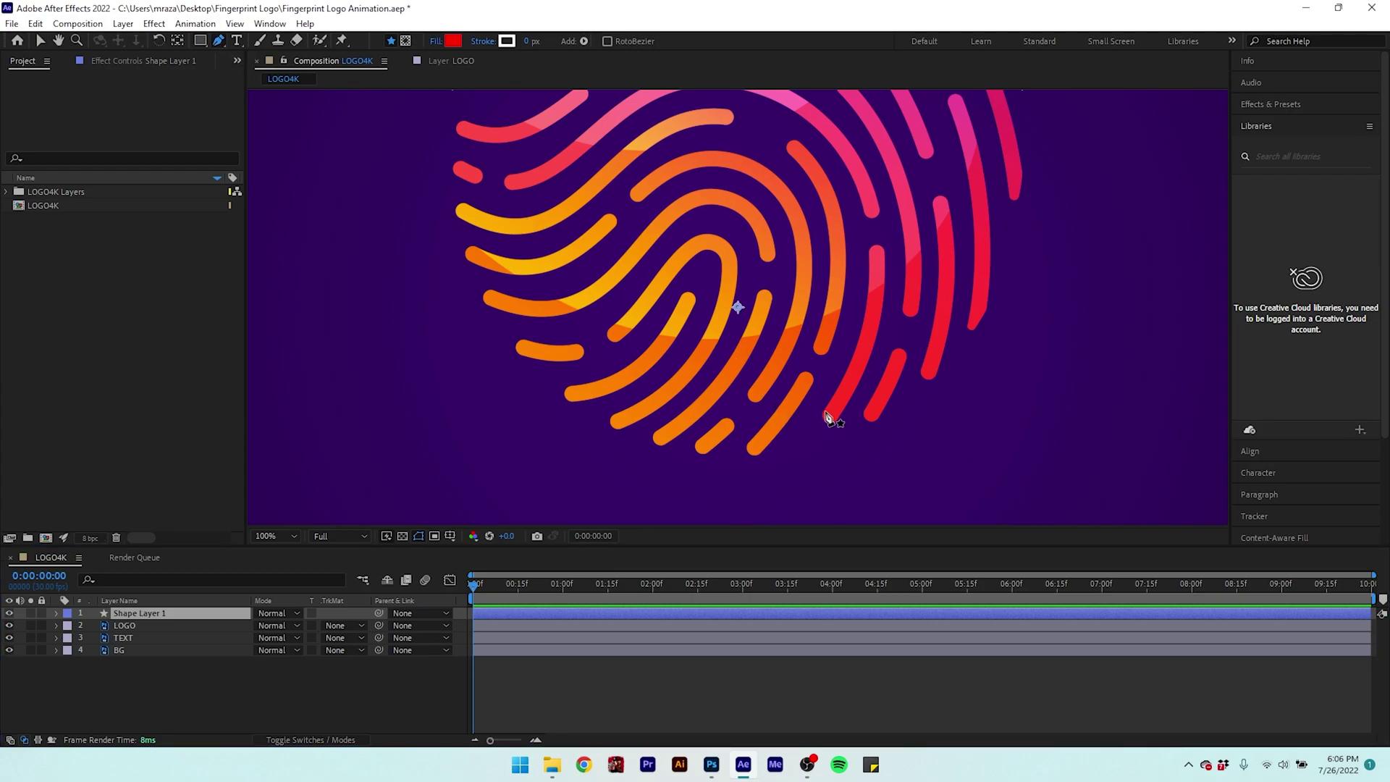
{"action": "scroll", "coordinate": [833, 421], "scroll_direction": "up", "scroll_amount": 1}
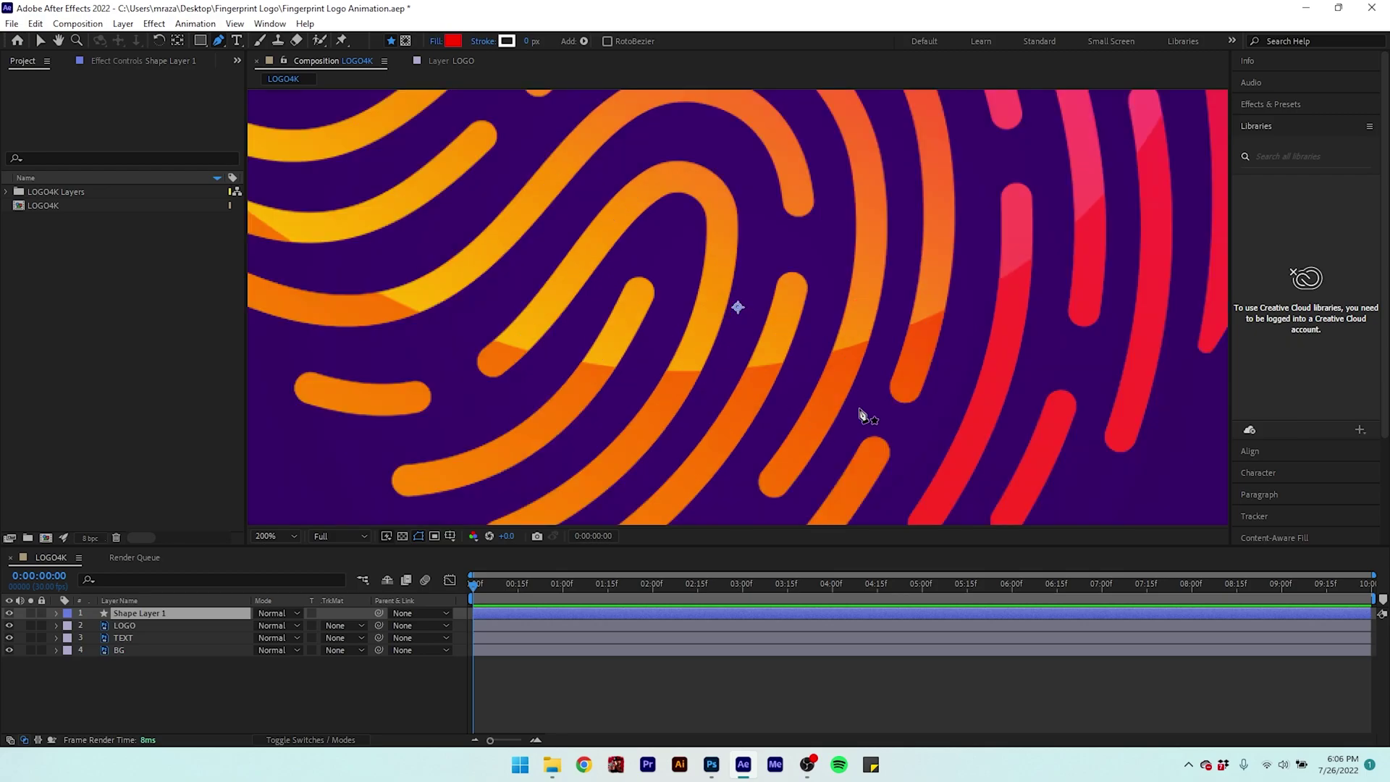
{"action": "scroll", "coordinate": [818, 427], "scroll_direction": "up", "scroll_amount": 1}
{"action": "left_click", "coordinate": [739, 483]}
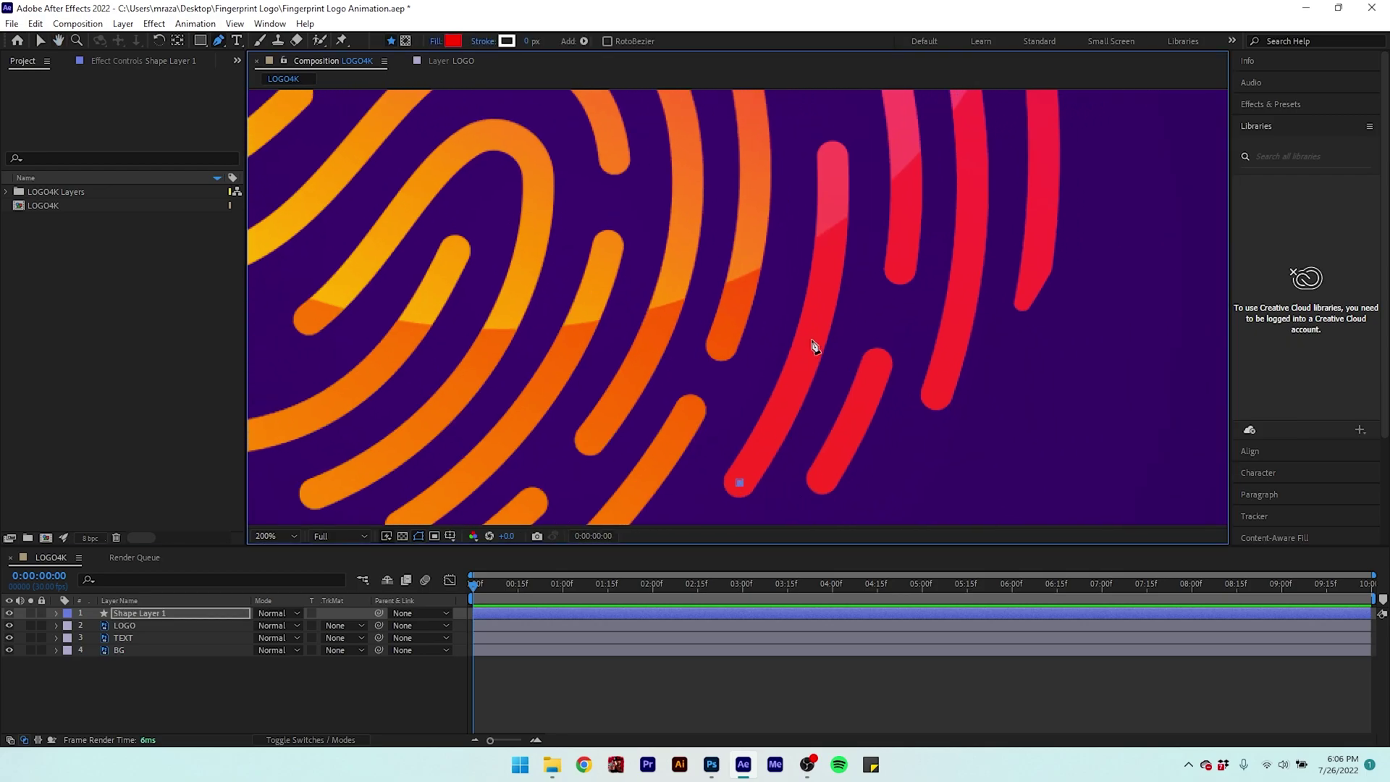
{"action": "left_click_drag", "start_coordinate": [814, 330], "coordinate": [827, 259]}
{"action": "left_click_drag", "start_coordinate": [833, 158], "coordinate": [825, 122]}
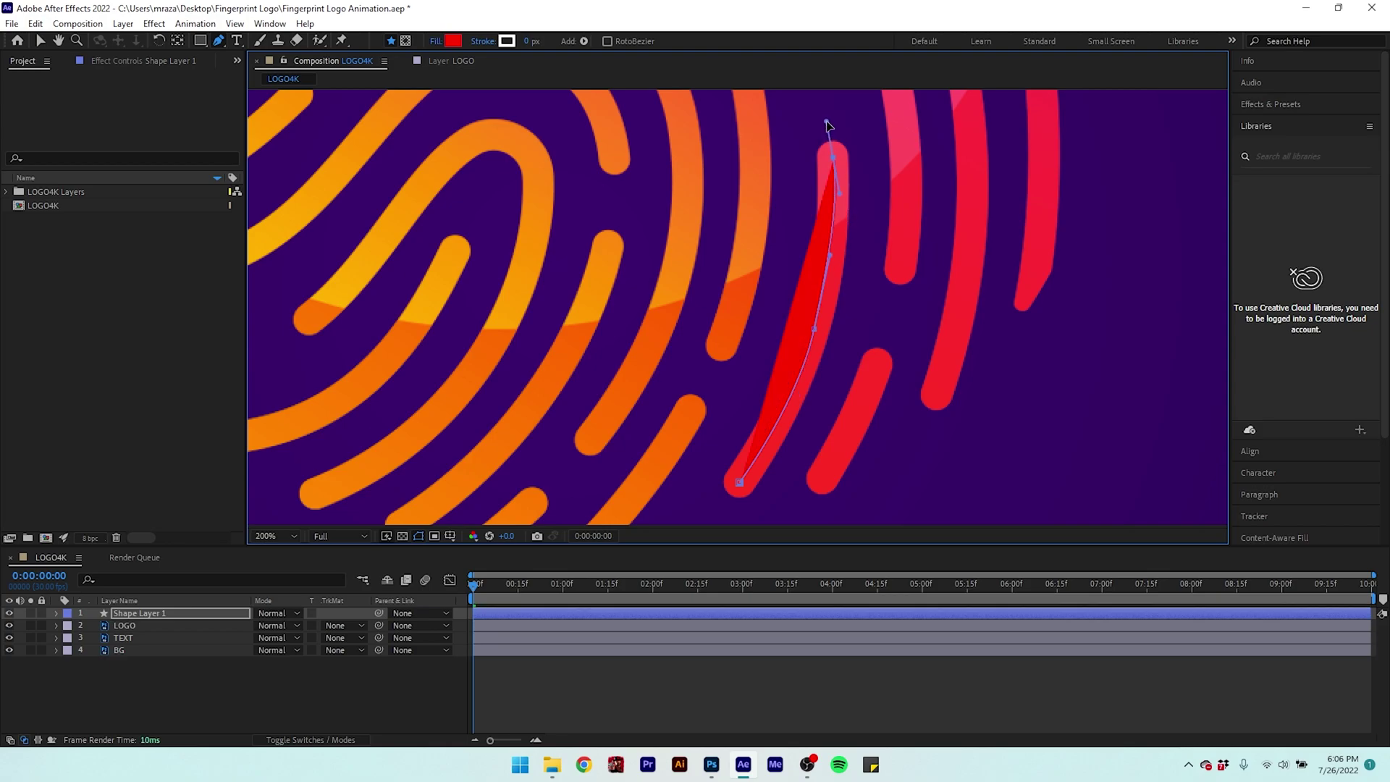
- Set the traced path's fill to None
{"action": "left_click", "coordinate": [435, 41]}
{"action": "left_click", "coordinate": [622, 340]}
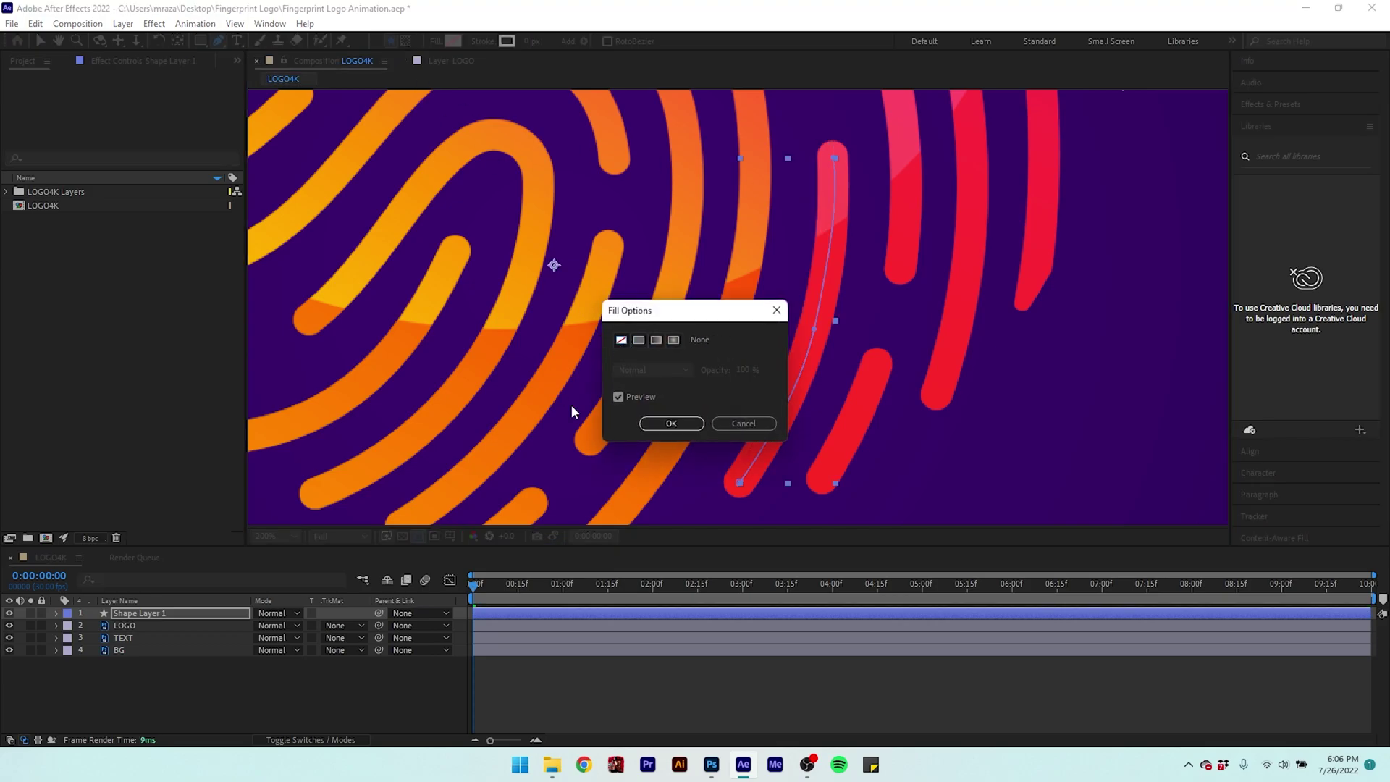
{"action": "left_click", "coordinate": [670, 424]}
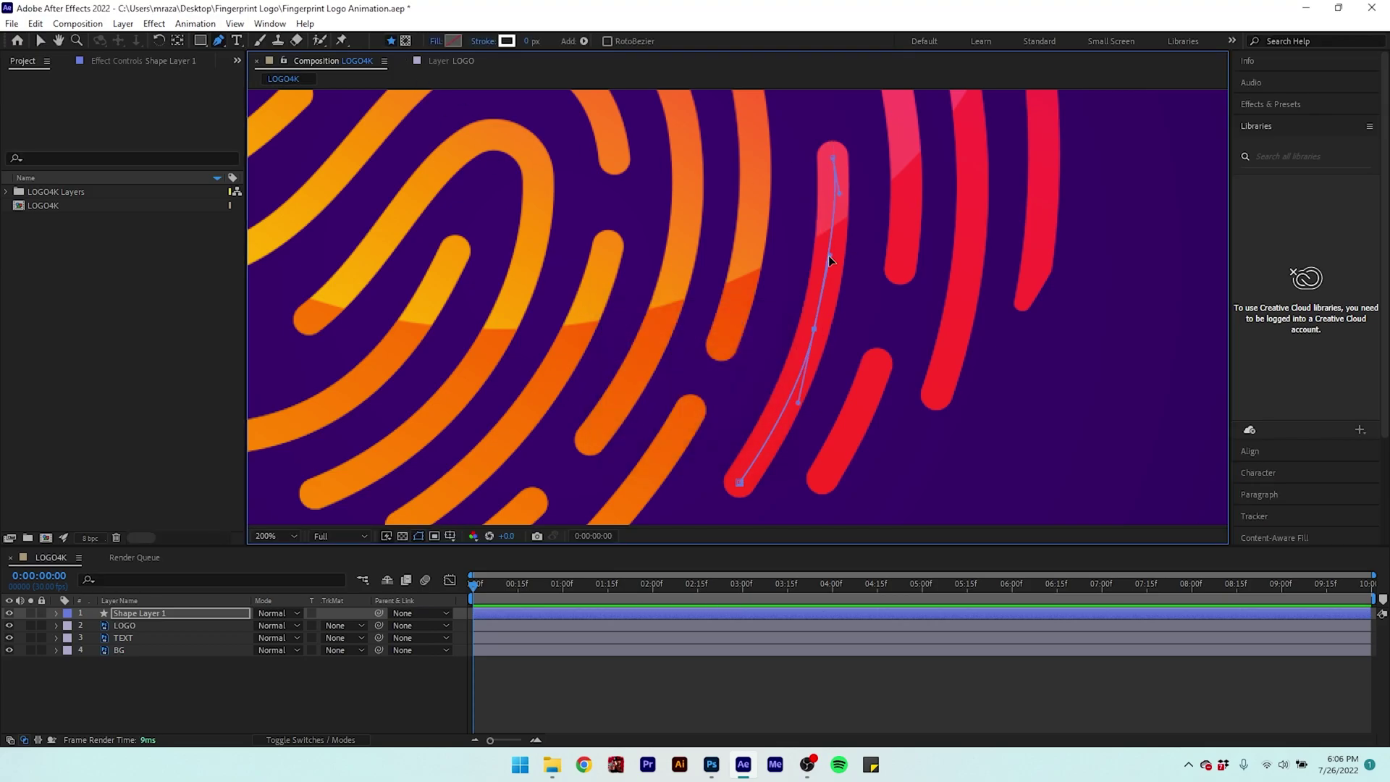
- Adjust the path's middle point and curve handles to follow the centre of the red ridge
{"action": "left_click_drag", "start_coordinate": [829, 255], "coordinate": [836, 247]}
{"action": "left_click_drag", "start_coordinate": [839, 194], "coordinate": [836, 194]}
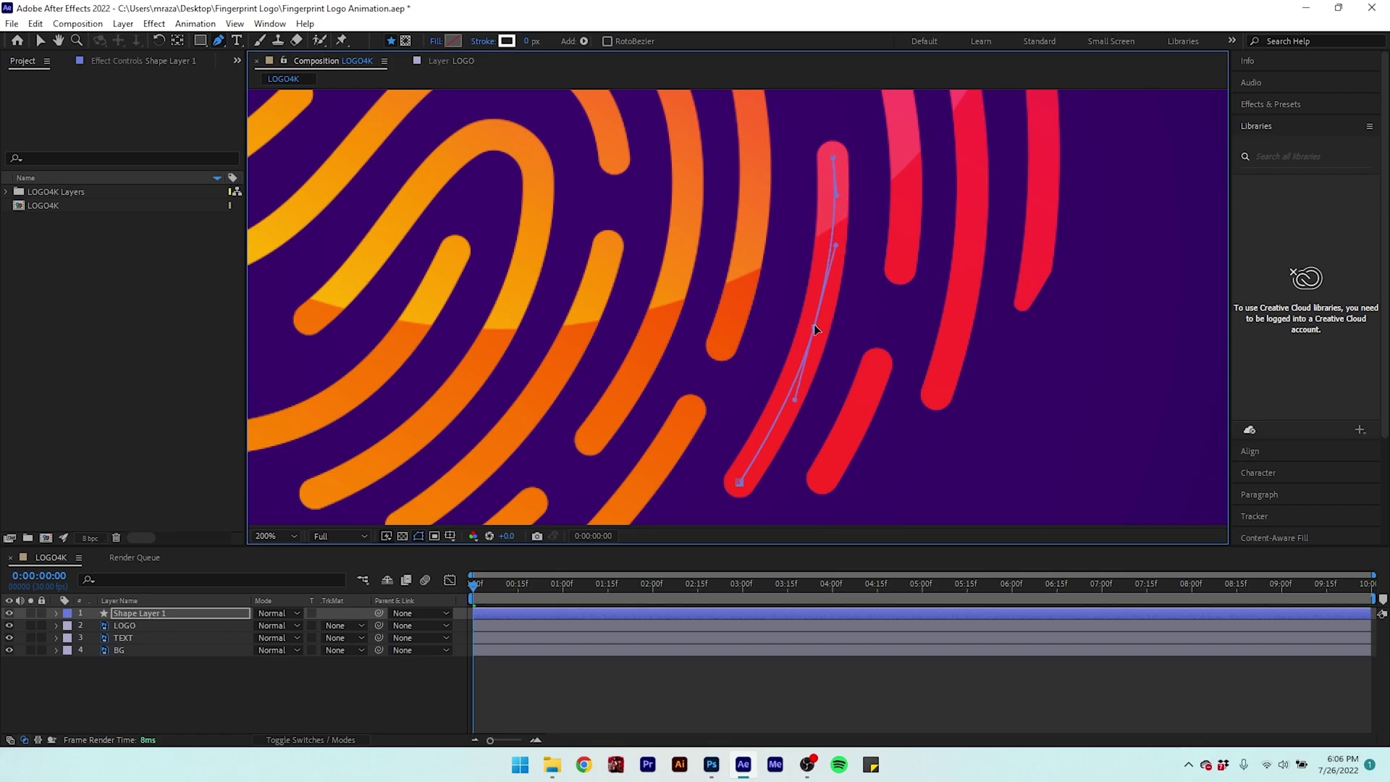
{"action": "left_click_drag", "start_coordinate": [814, 325], "coordinate": [817, 324]}
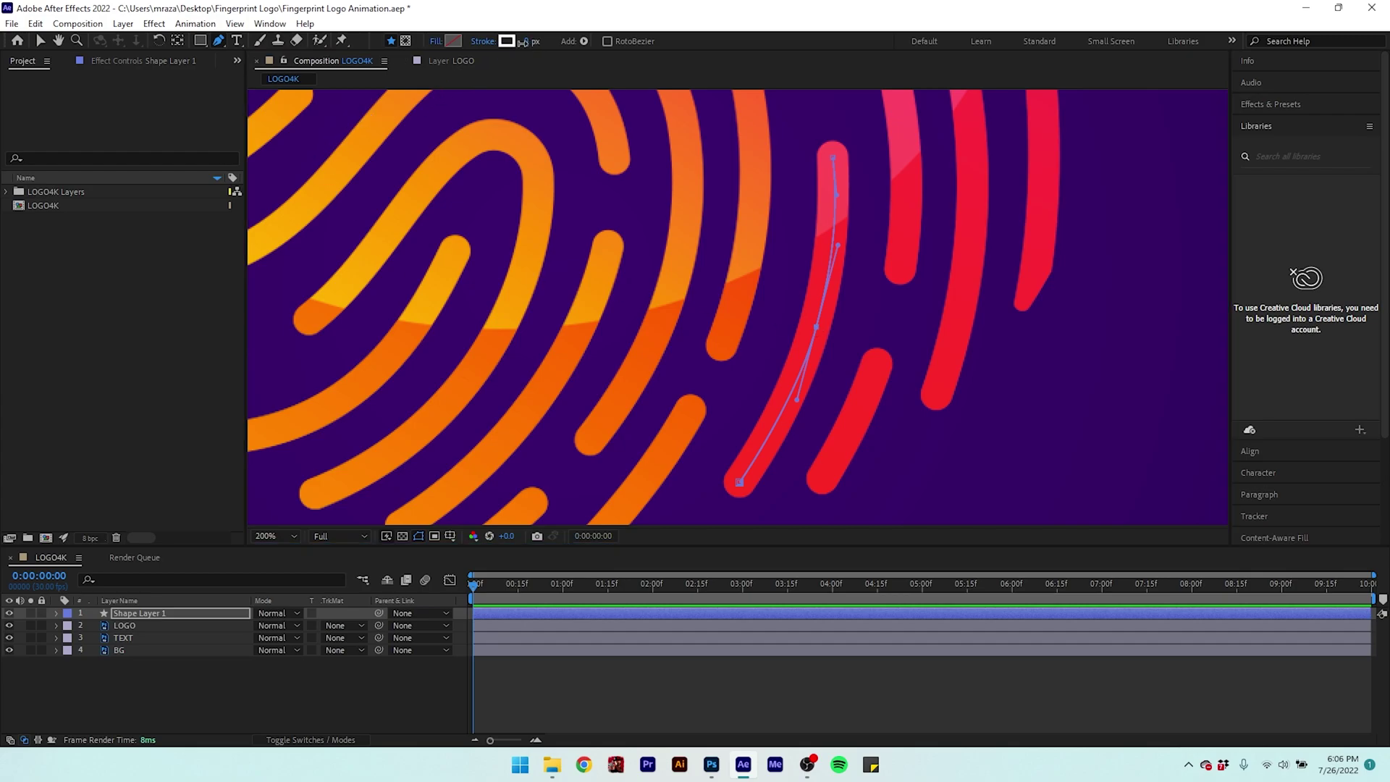
- Set the path's stroke width to 21 px and fine-tune its points and handles so the white stroke covers the ridge
{"action": "left_click_drag", "start_coordinate": [522, 42], "coordinate": [549, 48]}
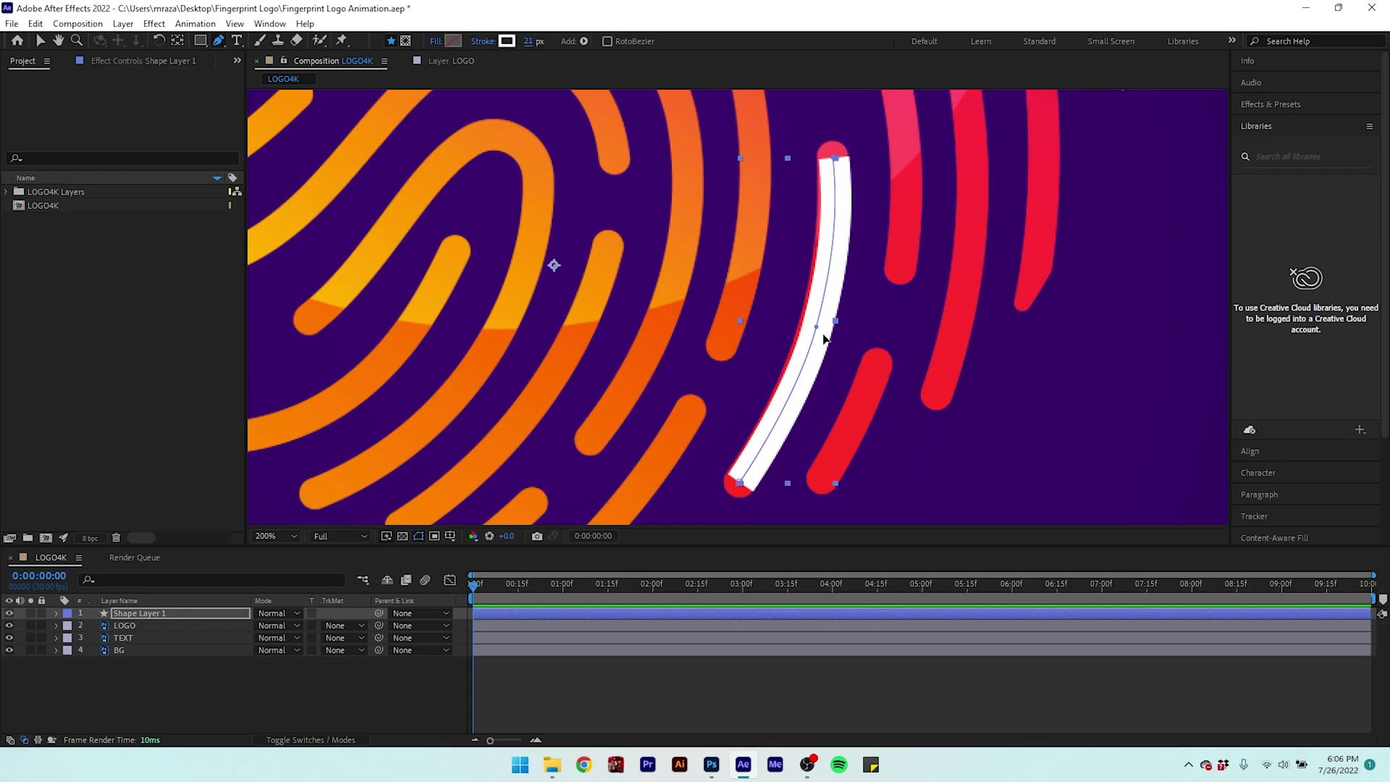
{"action": "left_click_drag", "start_coordinate": [817, 330], "coordinate": [795, 399]}
{"action": "left_click", "coordinate": [831, 157]}
{"action": "key", "text": "ctrl+z"}
{"action": "key", "text": "v"}
{"action": "left_click_drag", "start_coordinate": [831, 156], "coordinate": [831, 154]}
{"action": "left_click", "coordinate": [813, 325]}
{"action": "left_click_drag", "start_coordinate": [831, 243], "coordinate": [833, 245]}
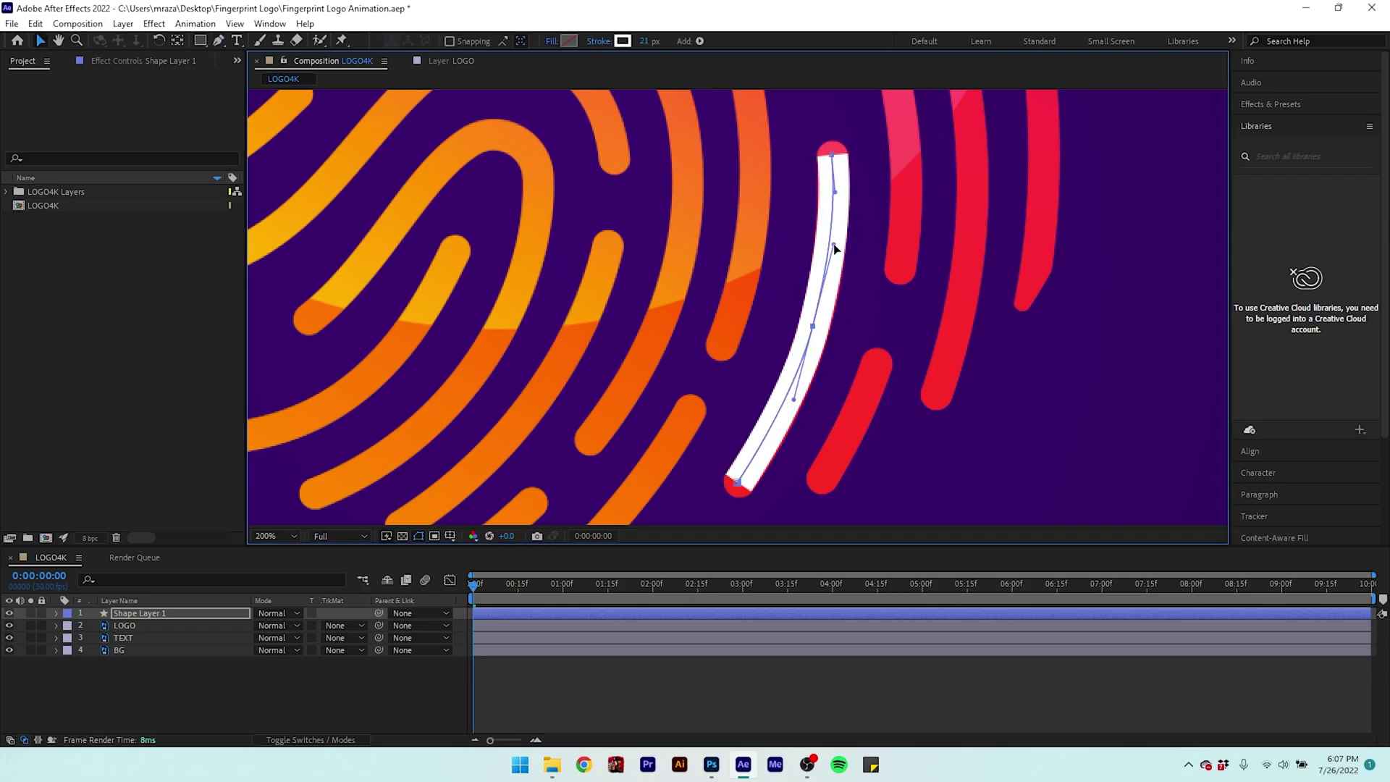
{"action": "left_click_drag", "start_coordinate": [836, 195], "coordinate": [831, 206]}
- Set the Line Cap of Shape Layer 1's stroke to Round Cap
{"action": "left_click", "coordinate": [158, 611]}
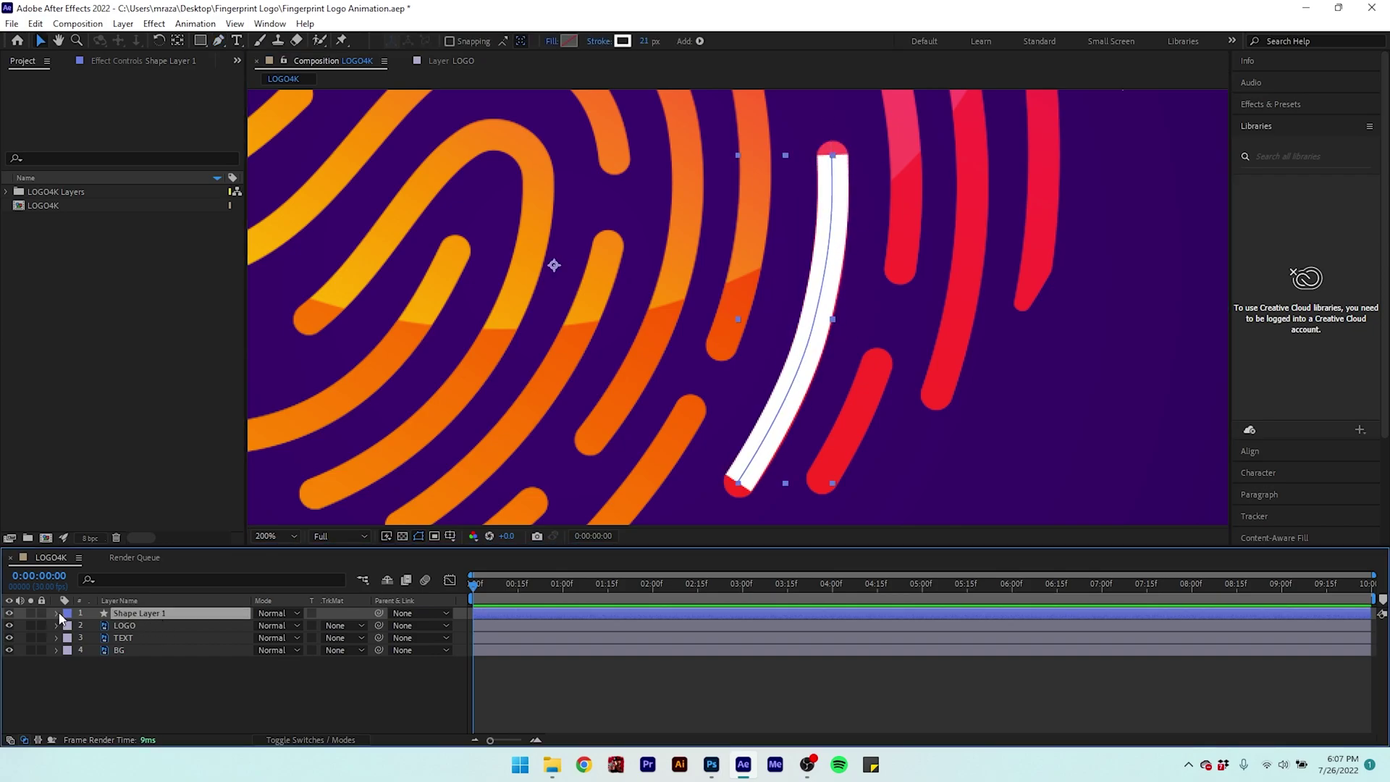
{"action": "left_click", "coordinate": [56, 613]}
{"action": "left_click", "coordinate": [69, 626]}
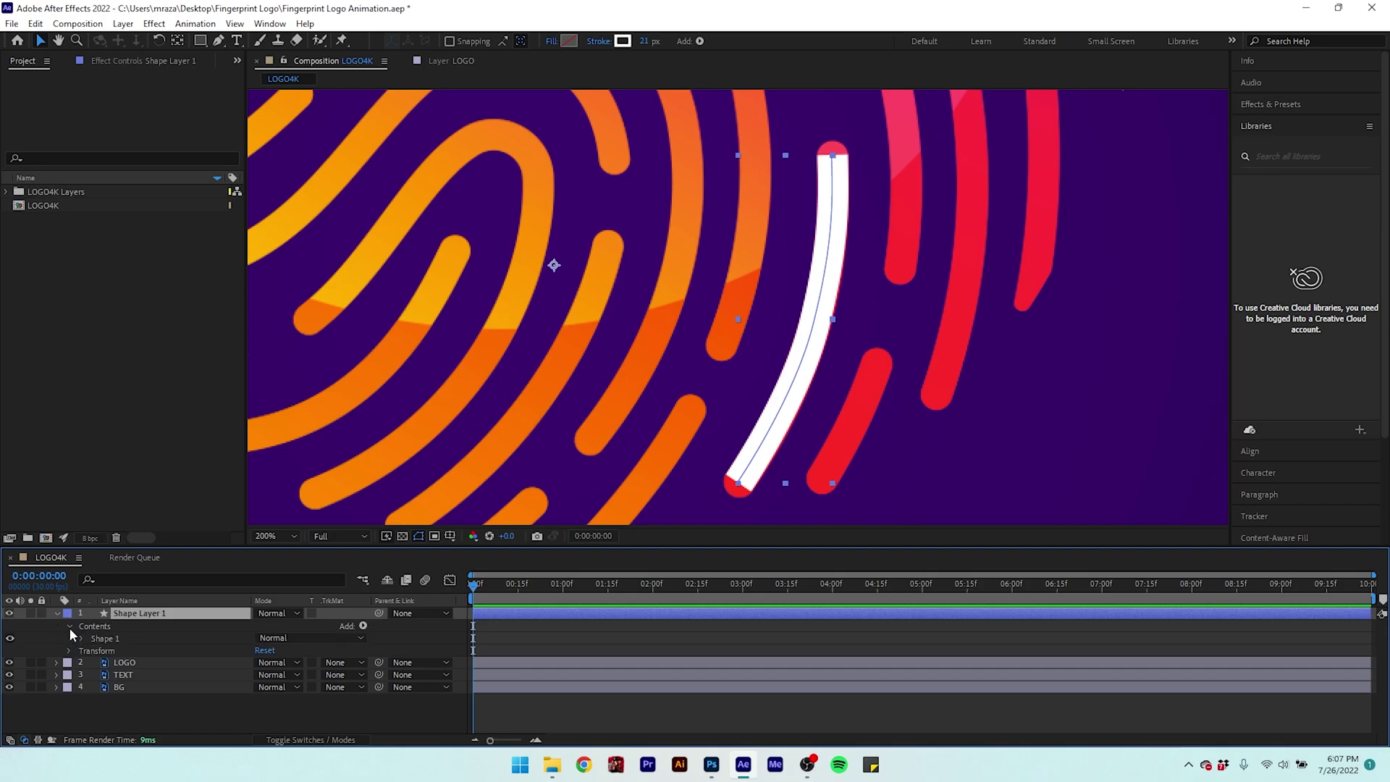
{"action": "left_click", "coordinate": [81, 637]}
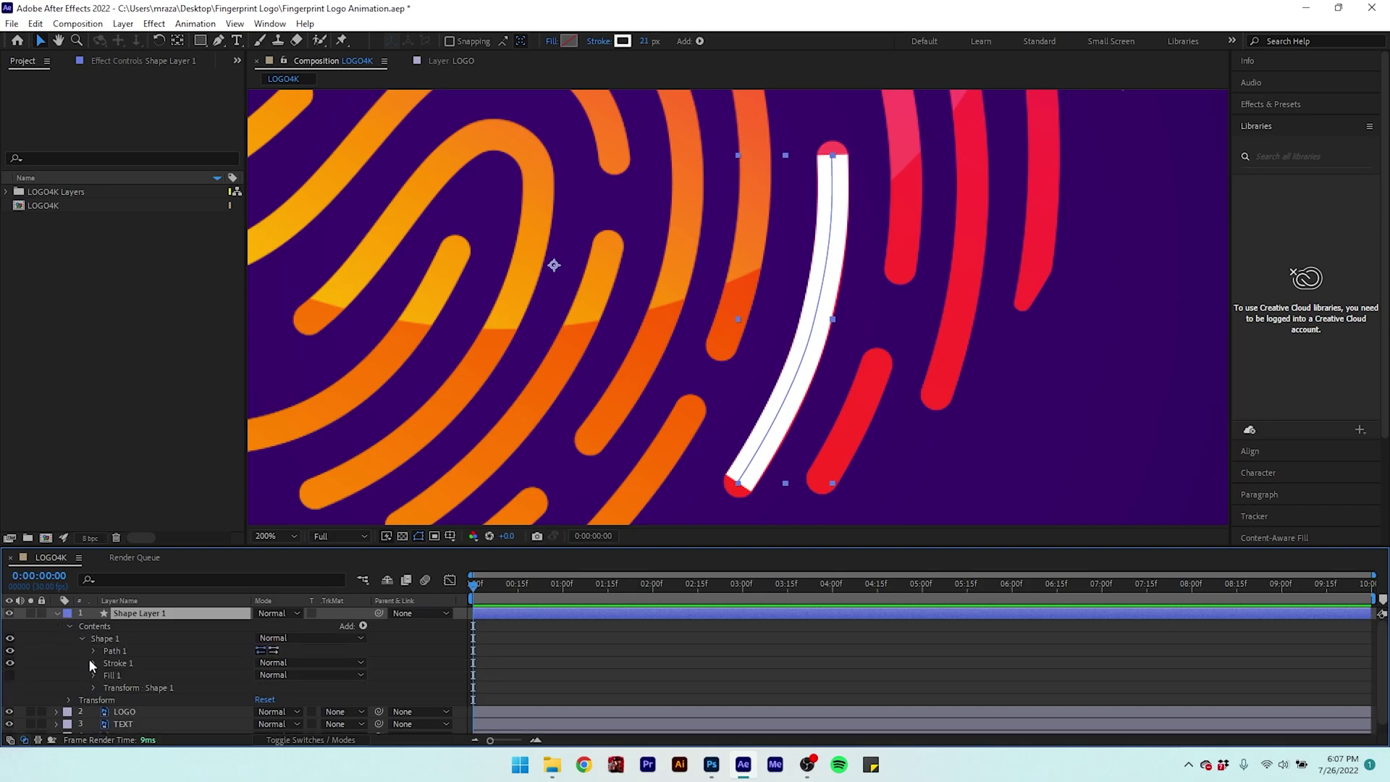
{"action": "left_click", "coordinate": [93, 663]}
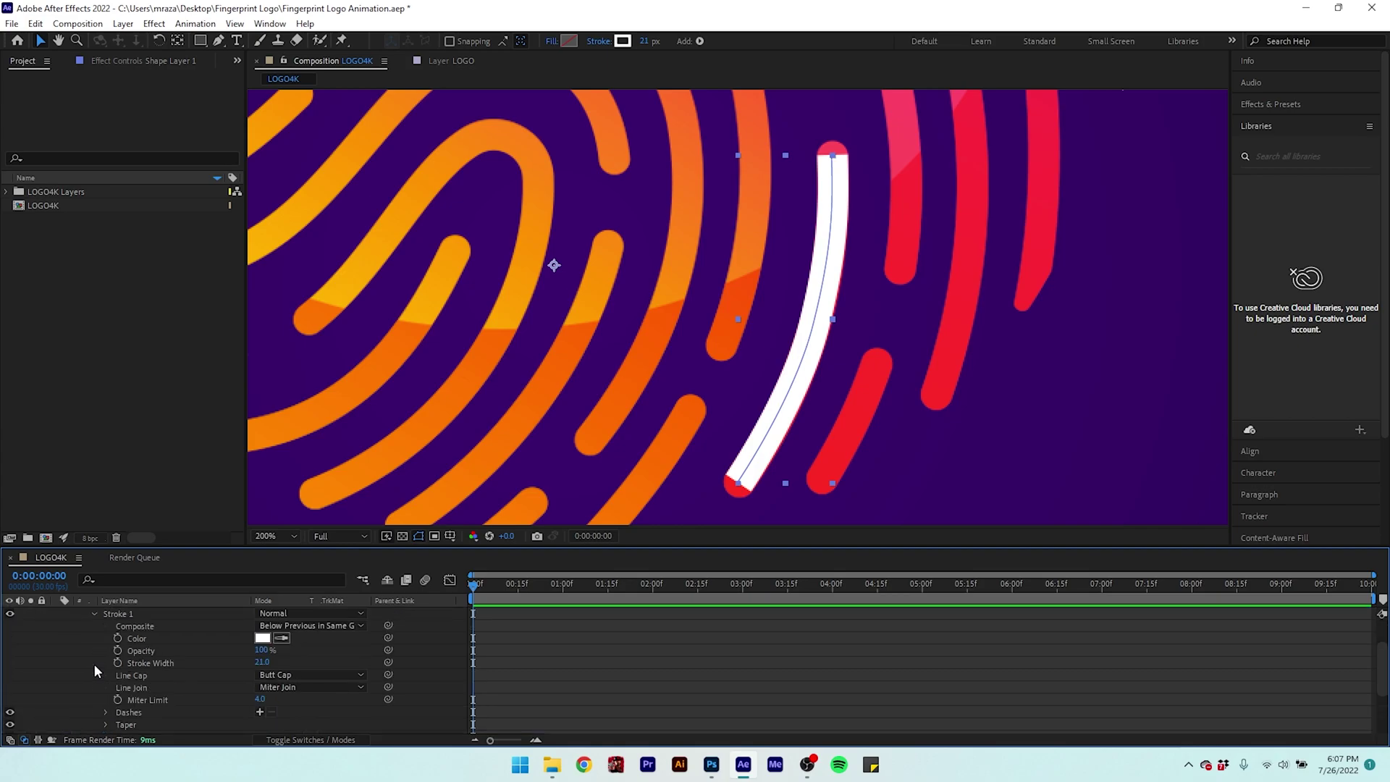
{"action": "left_click", "coordinate": [295, 676]}
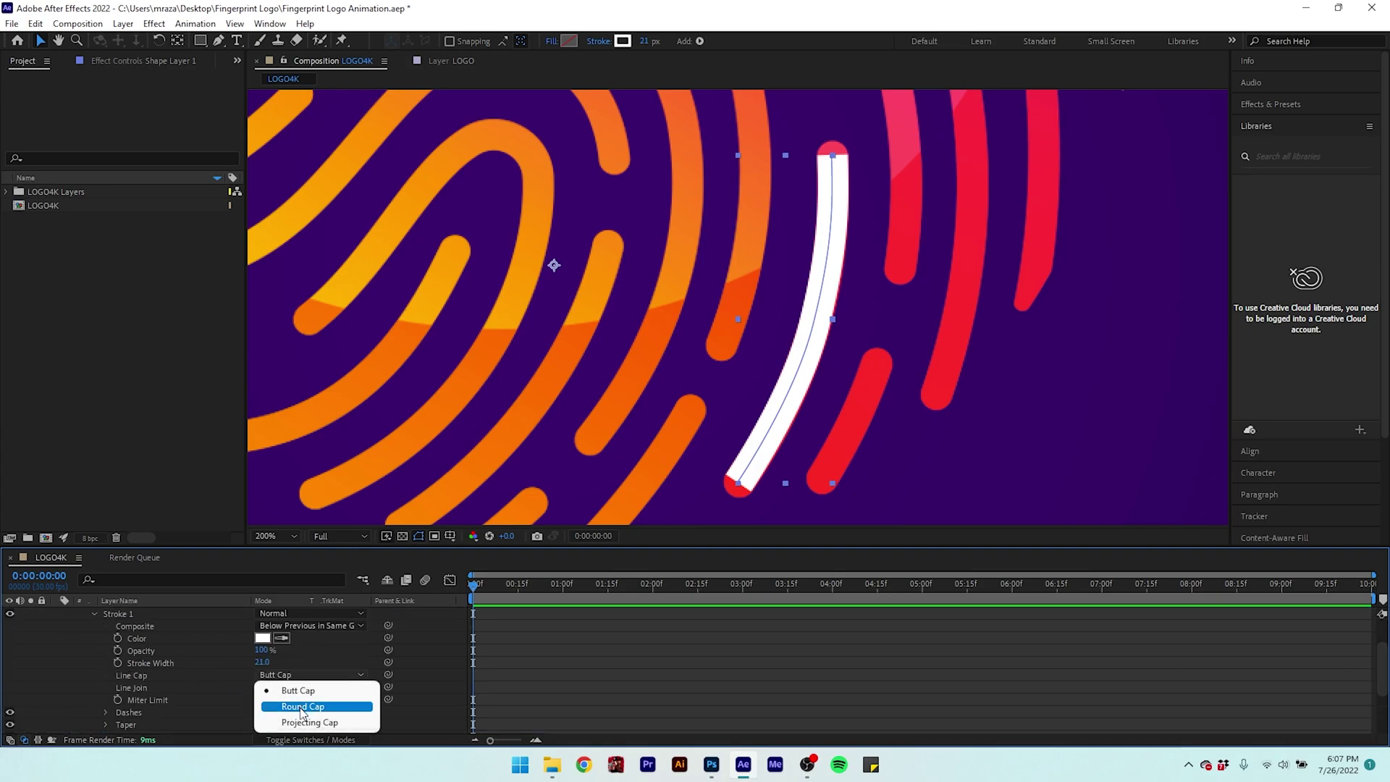
{"action": "left_click", "coordinate": [302, 707]}
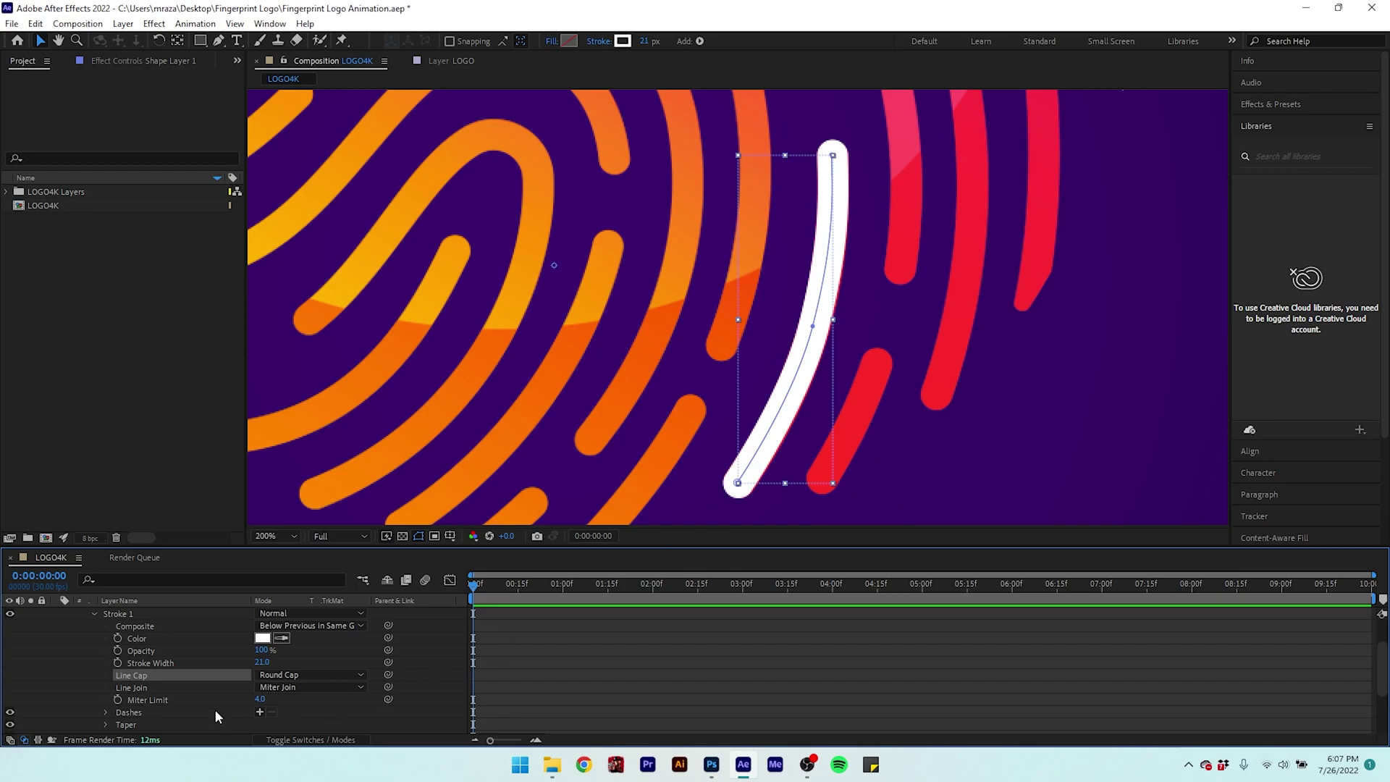
{"action": "scroll", "coordinate": [151, 675], "scroll_direction": "up", "scroll_amount": 2}
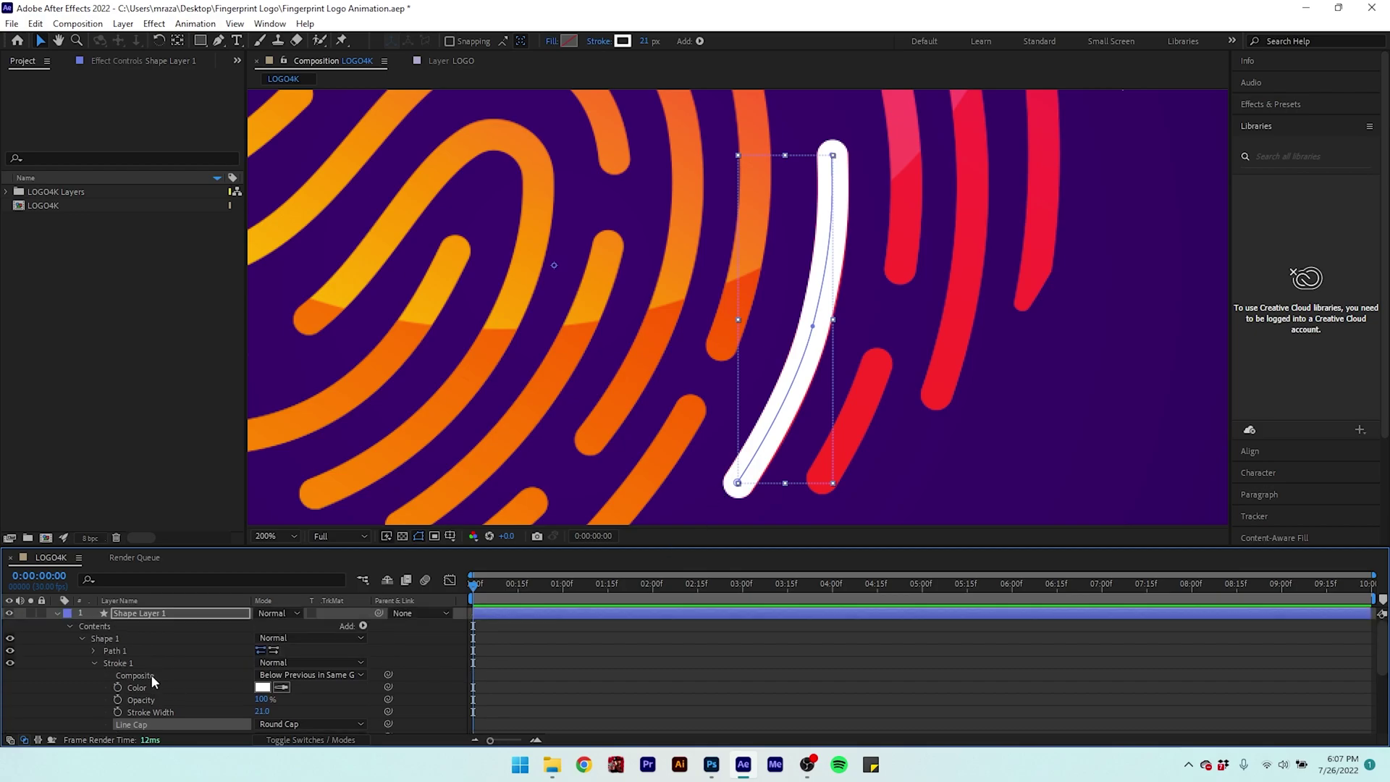
- Add a Trim Paths operator to Shape 1 of Shape Layer 1
{"action": "left_click", "coordinate": [94, 660]}
{"action": "left_click", "coordinate": [363, 625]}
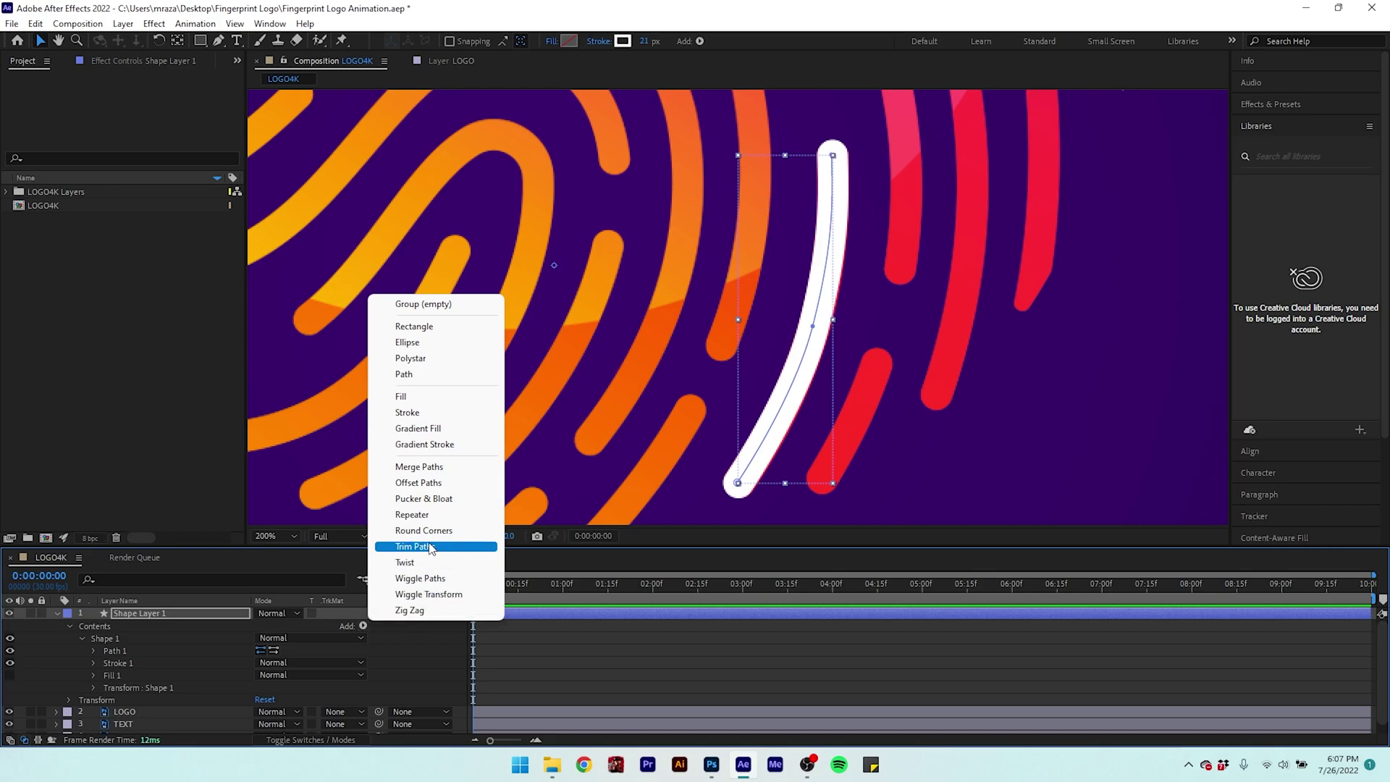
{"action": "left_click", "coordinate": [430, 548]}
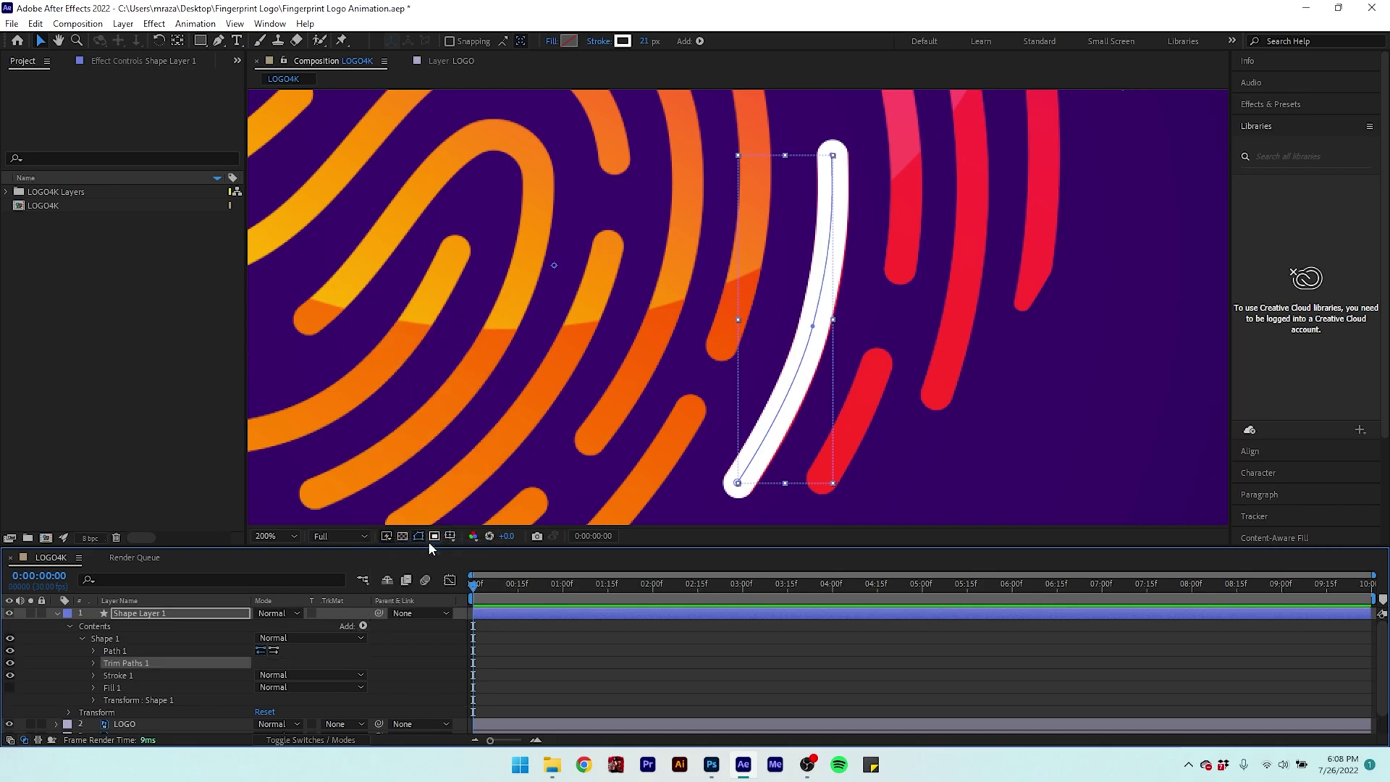
- Set the Trim Paths End value to 0% and create its first keyframe at 1 second
{"action": "left_click", "coordinate": [94, 662]}
{"action": "scroll", "coordinate": [228, 657], "scroll_direction": "down", "scroll_amount": 2}
{"action": "mouse_move", "coordinate": [260, 637]}
{"action": "left_mouse_down"}
{"action": "mouse_move", "coordinate": [273, 636]}
{"action": "mouse_move", "coordinate": [191, 660]}
{"action": "mouse_move", "coordinate": [272, 660]}
{"action": "mouse_move", "coordinate": [207, 662]}
{"action": "left_mouse_up"}
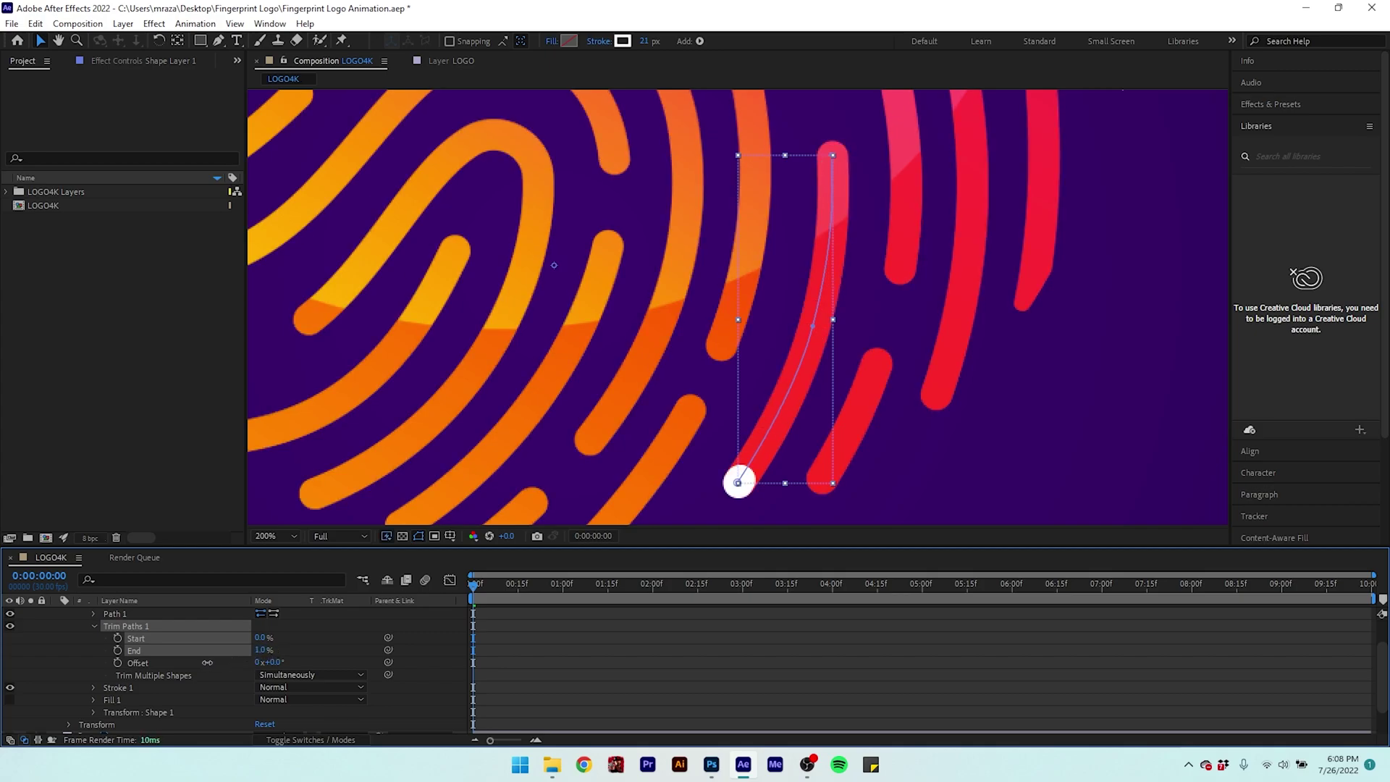
{"action": "left_click", "coordinate": [262, 650]}
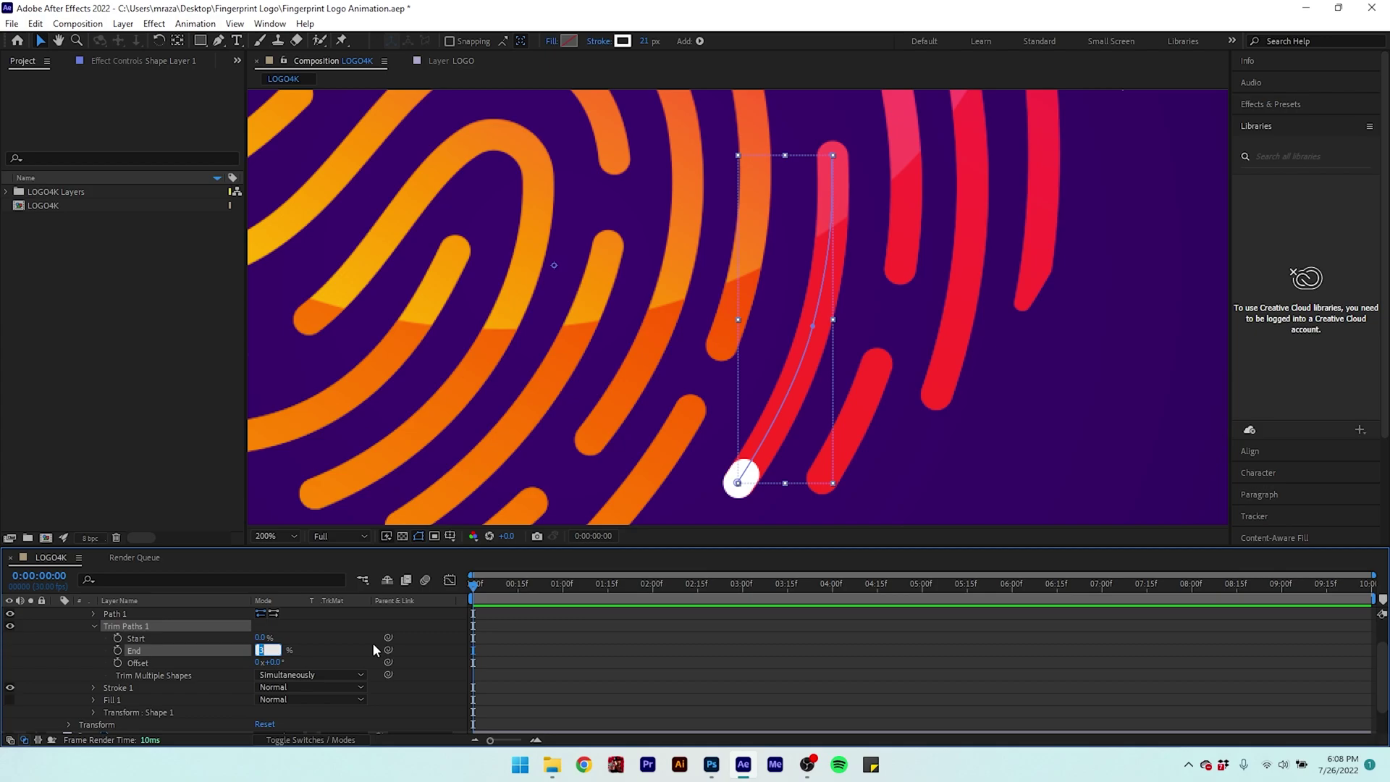
{"action": "key", "text": "BackSpace"}
{"action": "key", "text": "Return"}
{"action": "key", "text": "shift+Page_Down"}
{"action": "key", "text": "shift+Page_Down"}
{"action": "key", "text": "shift+Page_Down"}
{"action": "left_click", "coordinate": [117, 649]}
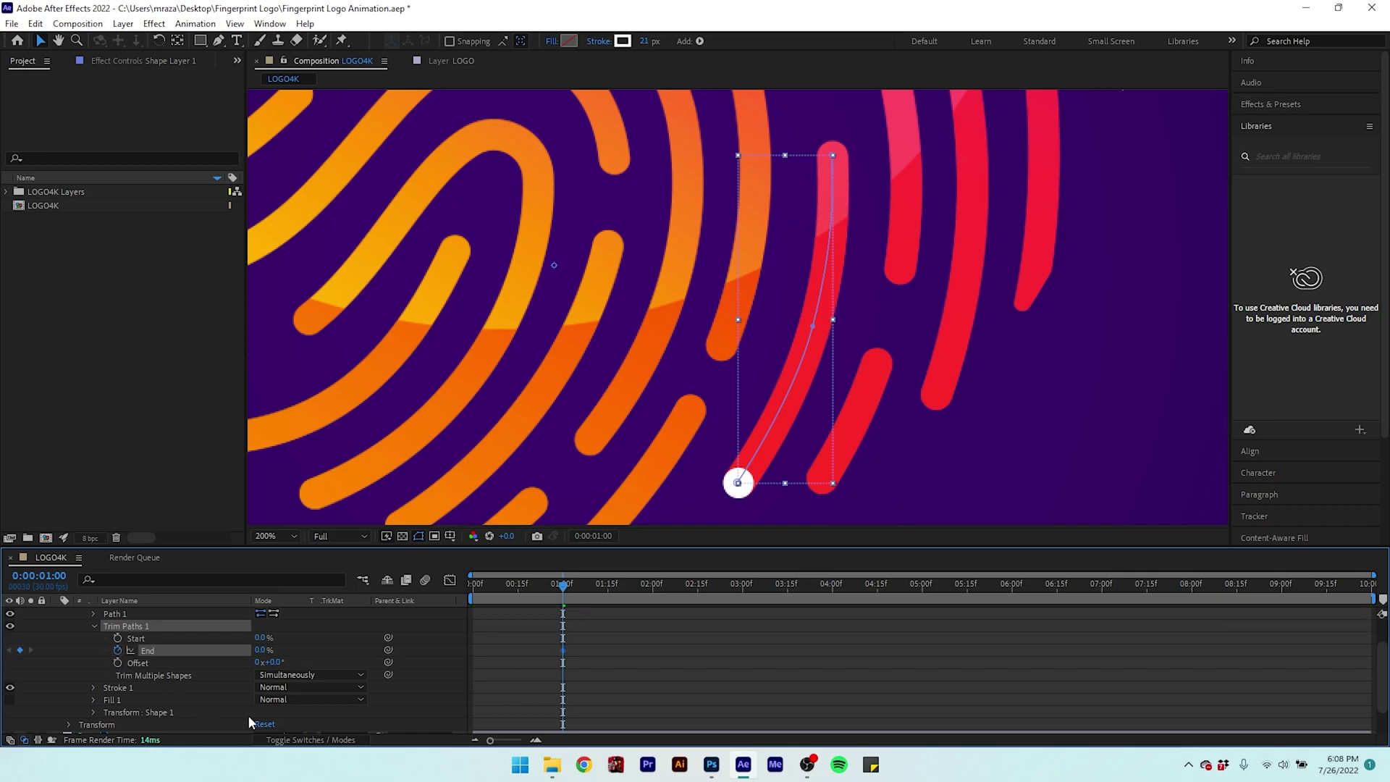
- Add a second End keyframe of 100% at 3 seconds
{"action": "left_click", "coordinate": [634, 583]}
{"action": "left_click_drag", "start_coordinate": [637, 586], "coordinate": [740, 603]}
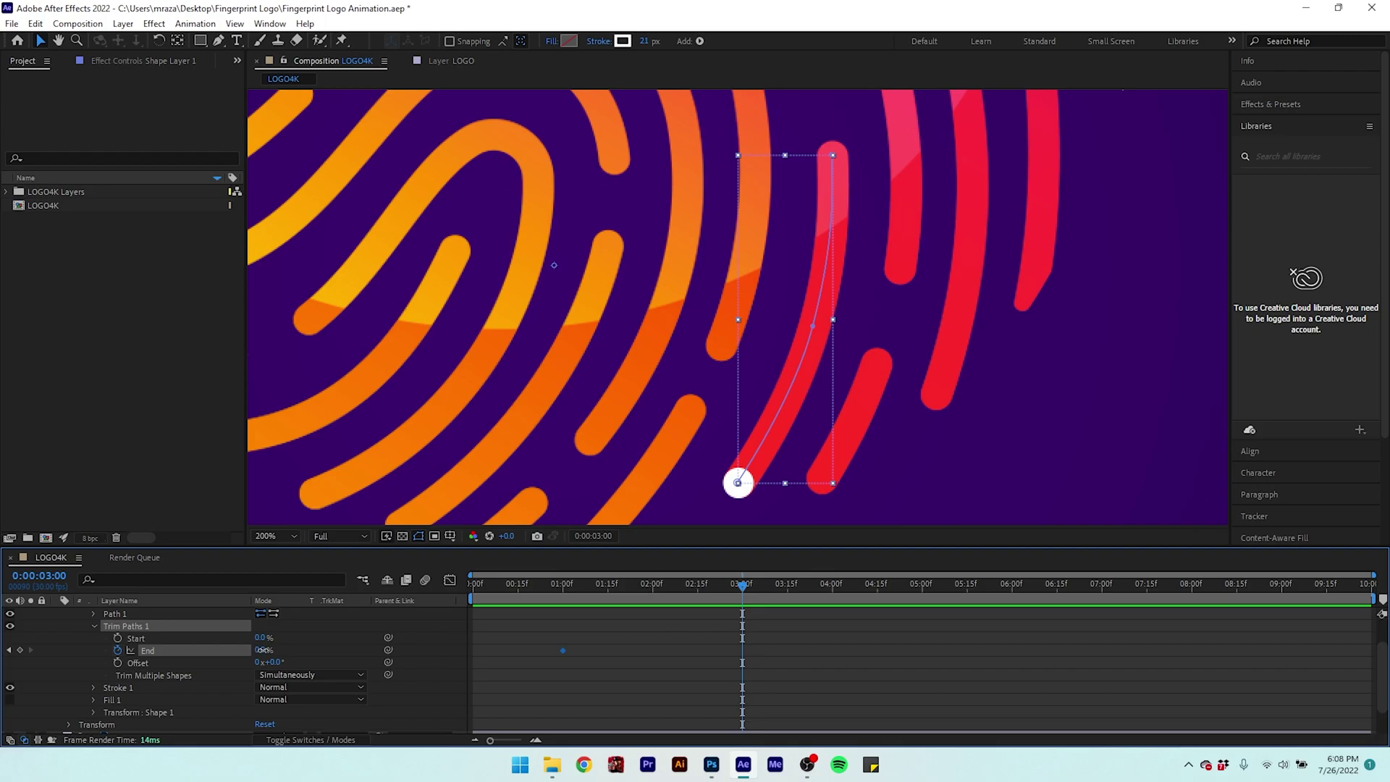
{"action": "left_click_drag", "start_coordinate": [263, 649], "coordinate": [356, 652]}
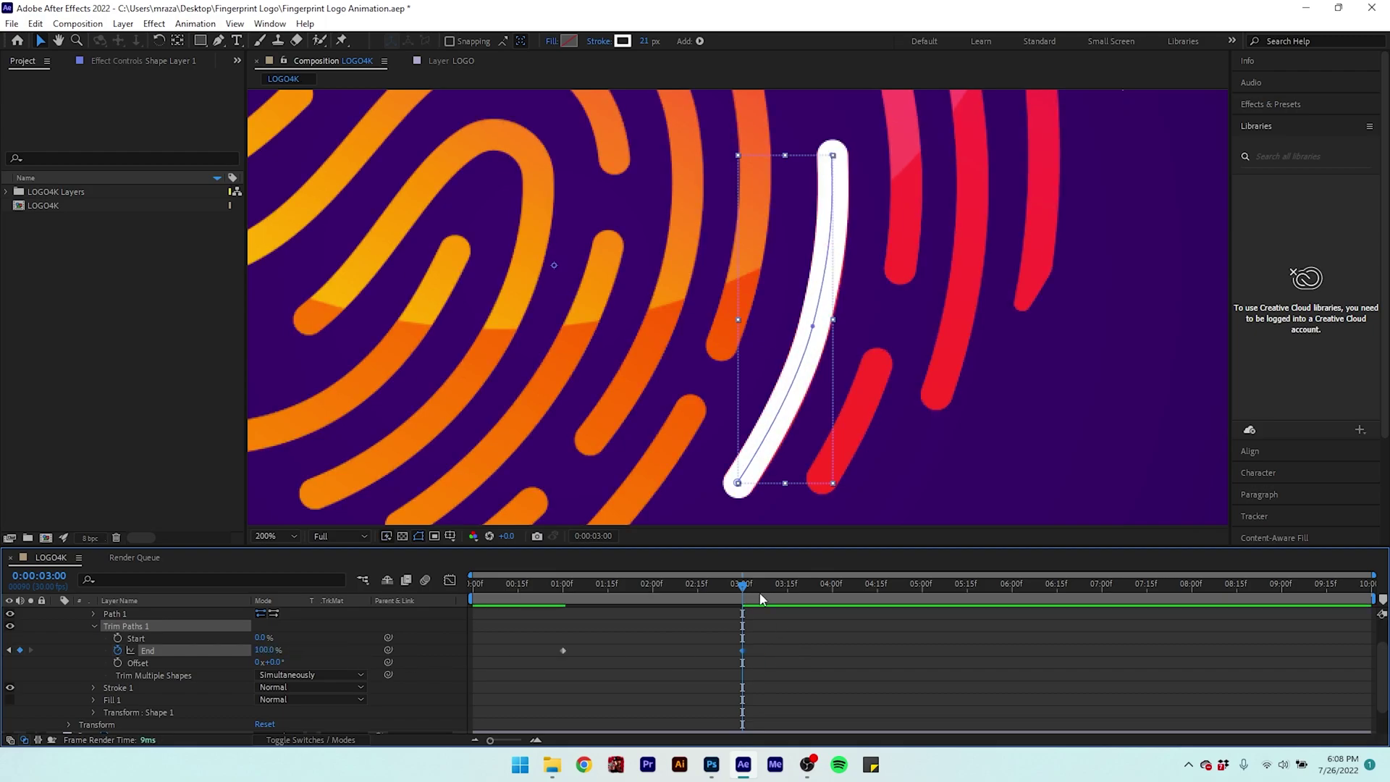
- Play back the stroke's reveal from just before the first End keyframe
{"action": "left_click_drag", "start_coordinate": [742, 588], "coordinate": [549, 611]}
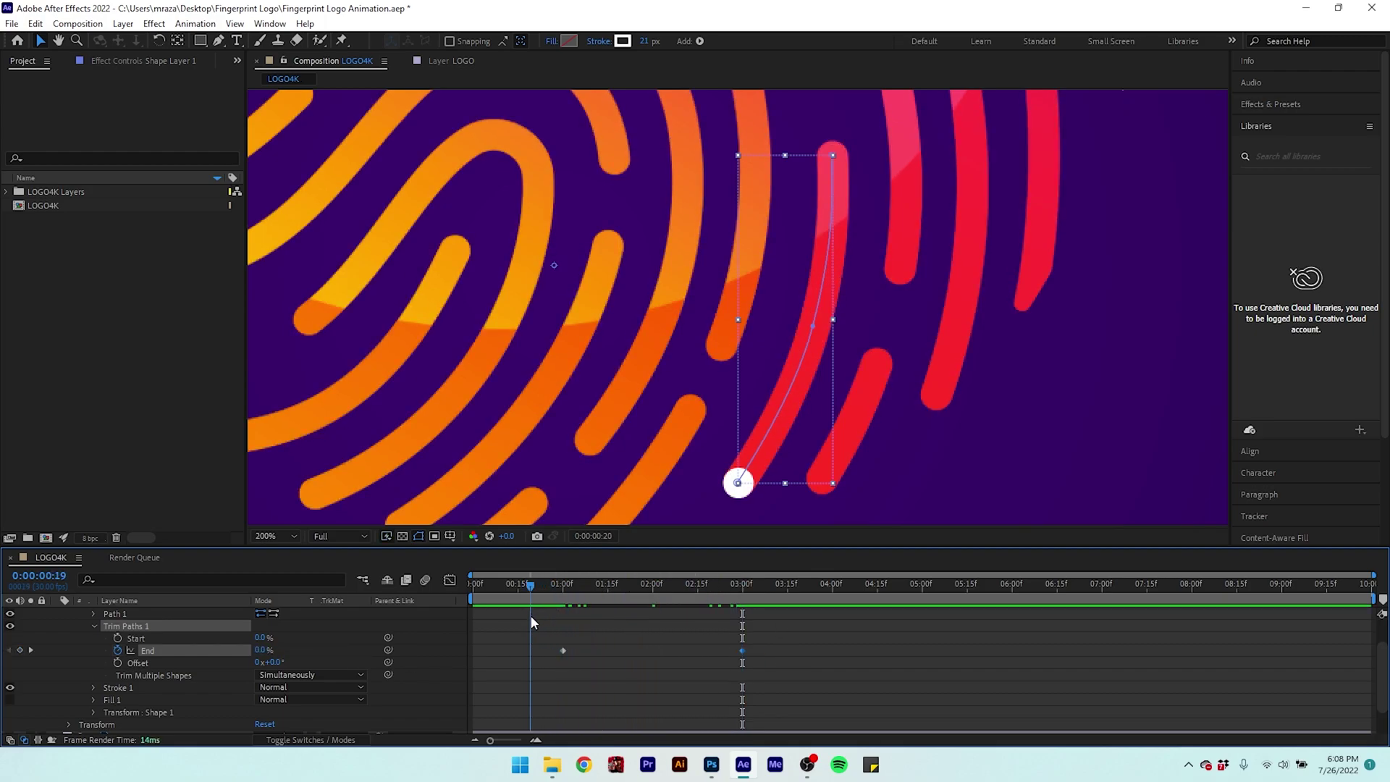
{"action": "key", "text": "space"}
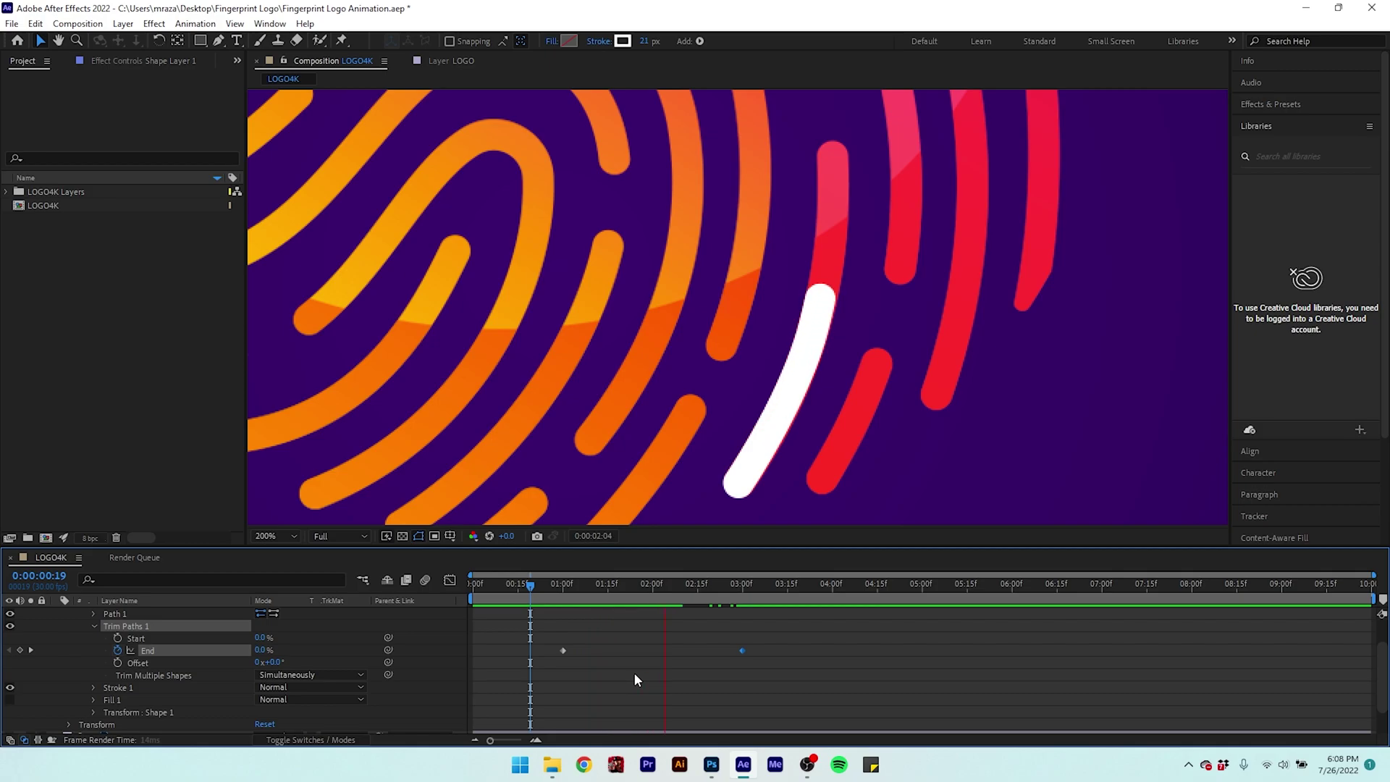
{"action": "left_click_drag", "start_coordinate": [714, 603], "coordinate": [554, 612]}
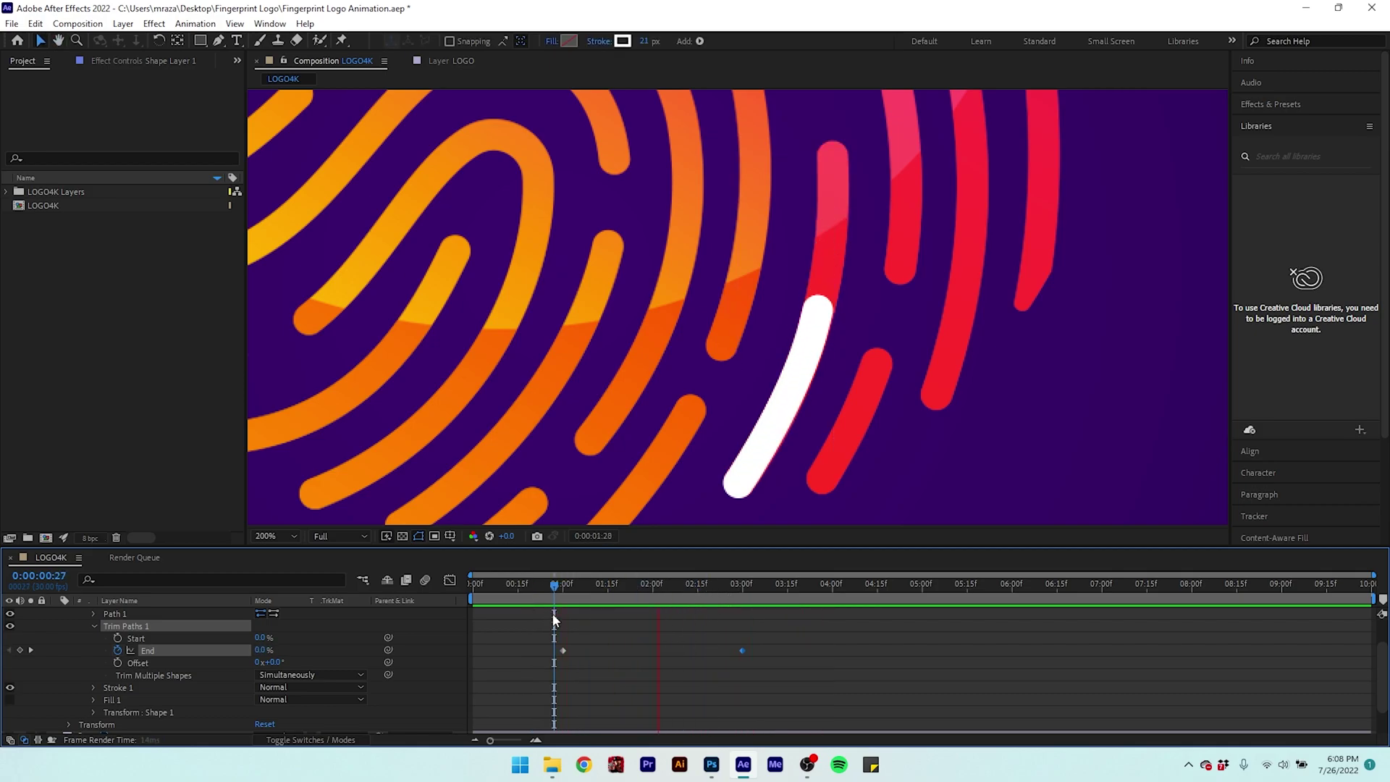
- Shorten the reveal by moving the 100% End keyframe to 2 seconds
{"action": "left_click", "coordinate": [660, 588]}
{"action": "left_click_drag", "start_coordinate": [656, 602], "coordinate": [650, 597]}
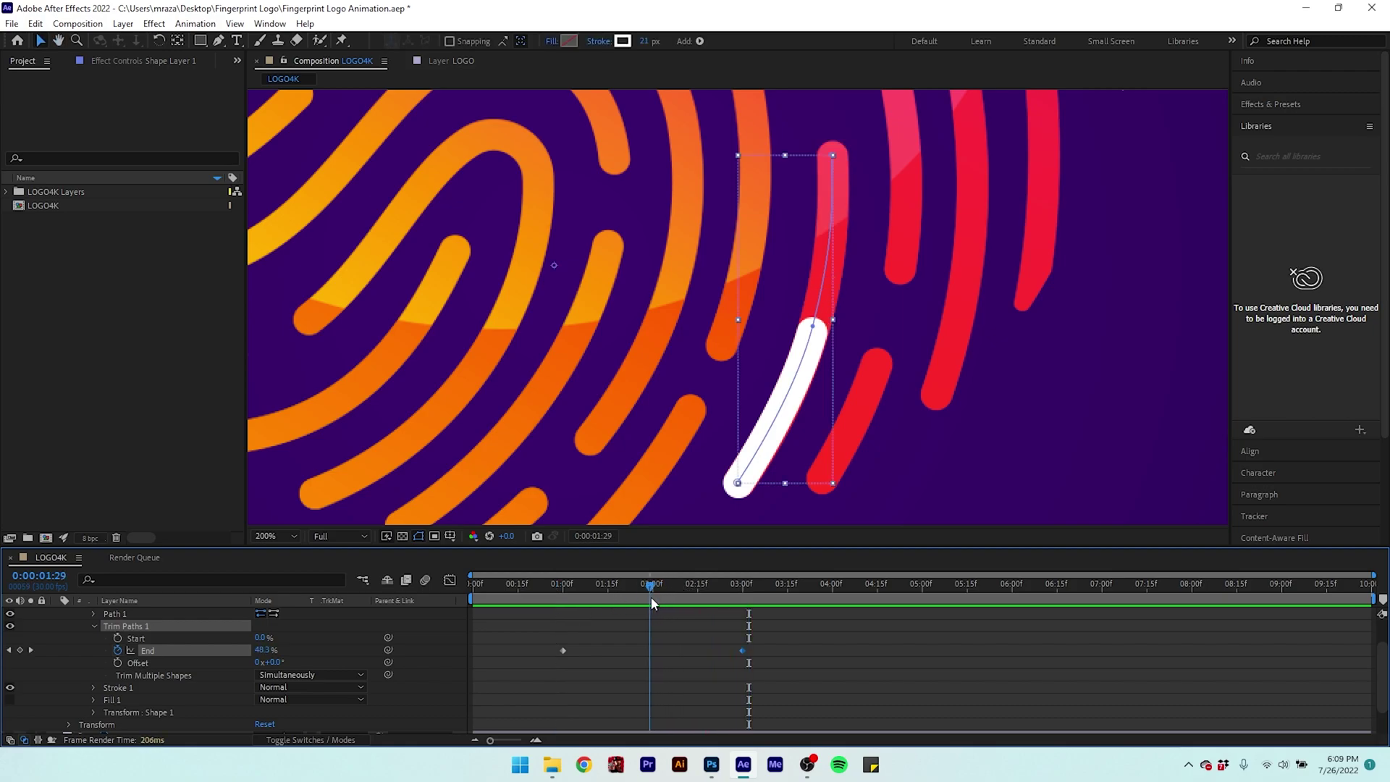
{"action": "left_click_drag", "start_coordinate": [741, 650], "coordinate": [586, 661]}
- Apply Easy Ease to both End keyframes and play back the reveal from 1 second
{"action": "right_click", "coordinate": [562, 648]}
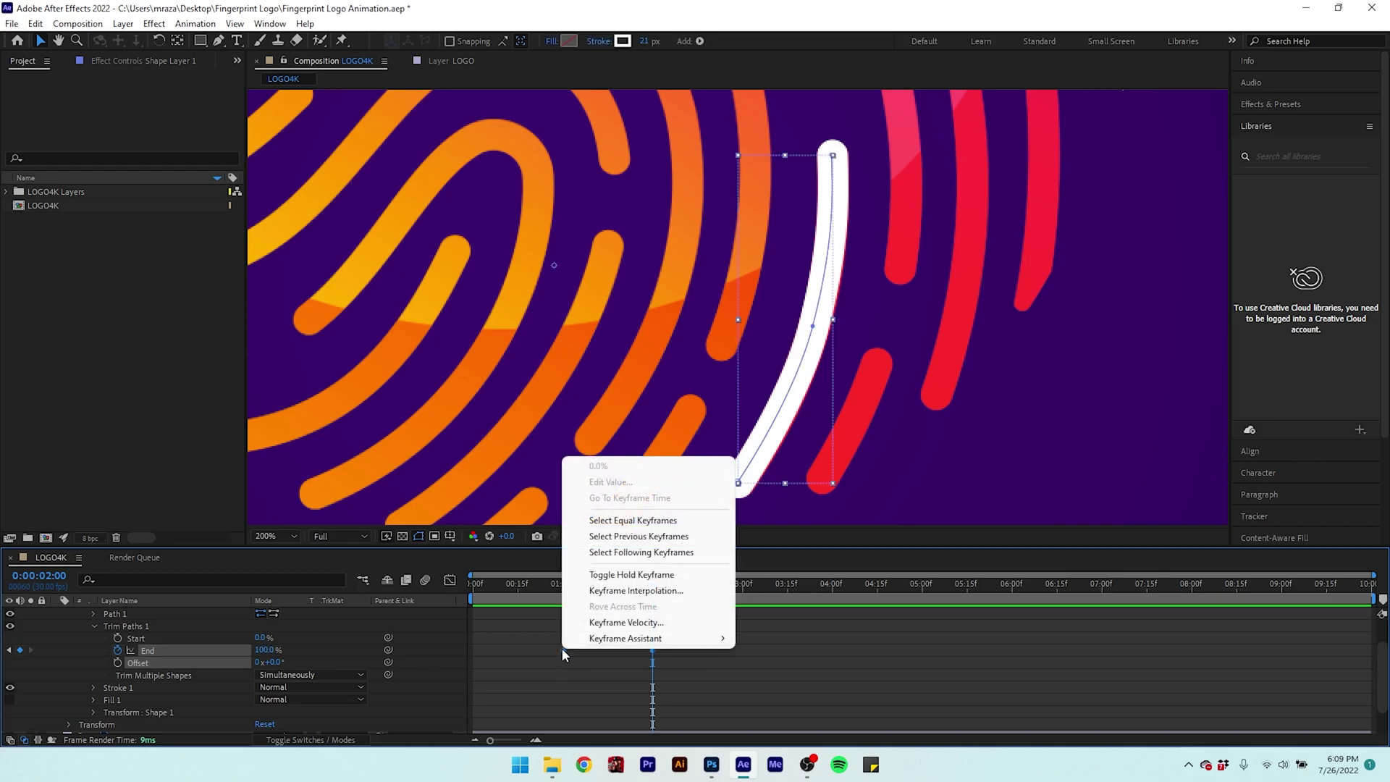
{"action": "mouse_move", "coordinate": [727, 640]}
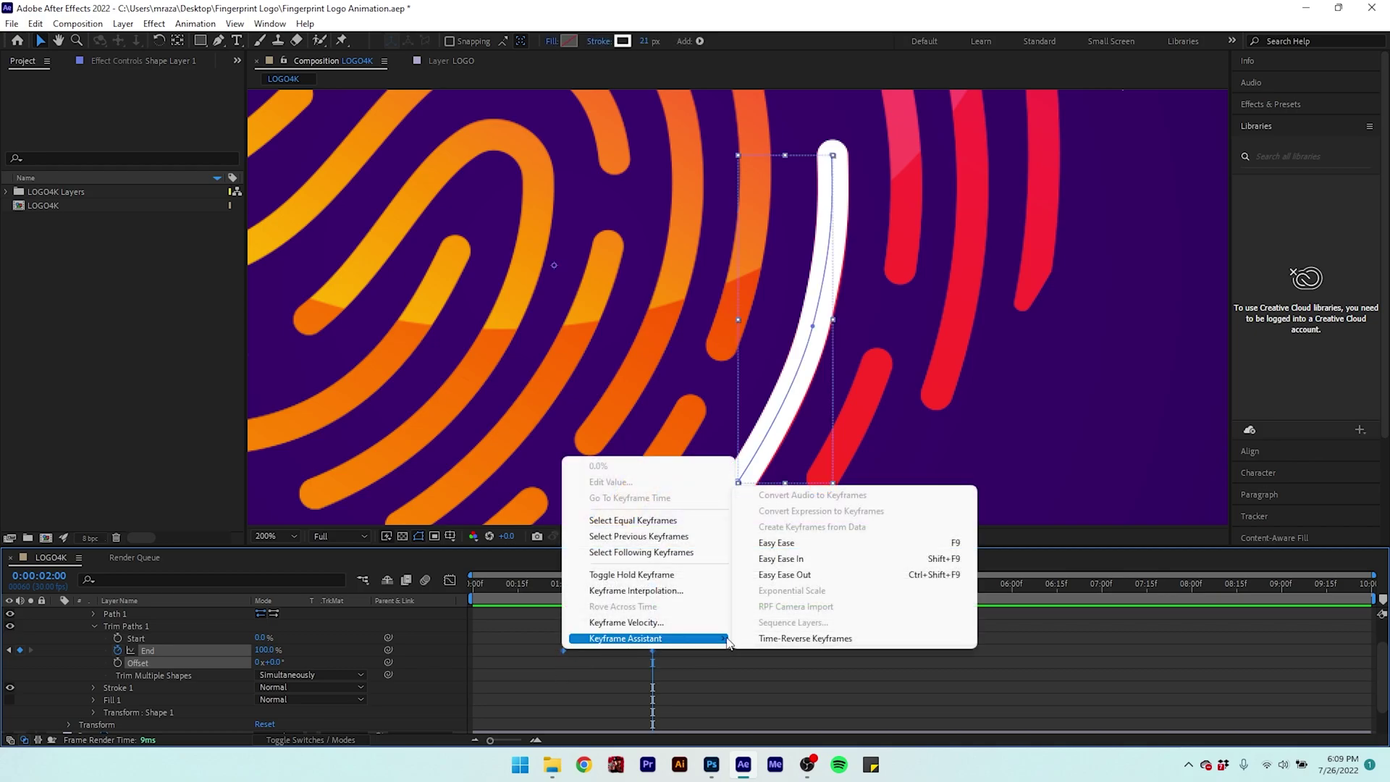
{"action": "left_click", "coordinate": [799, 544]}
{"action": "left_click_drag", "start_coordinate": [653, 588], "coordinate": [565, 595]}
{"action": "key", "text": "space"}
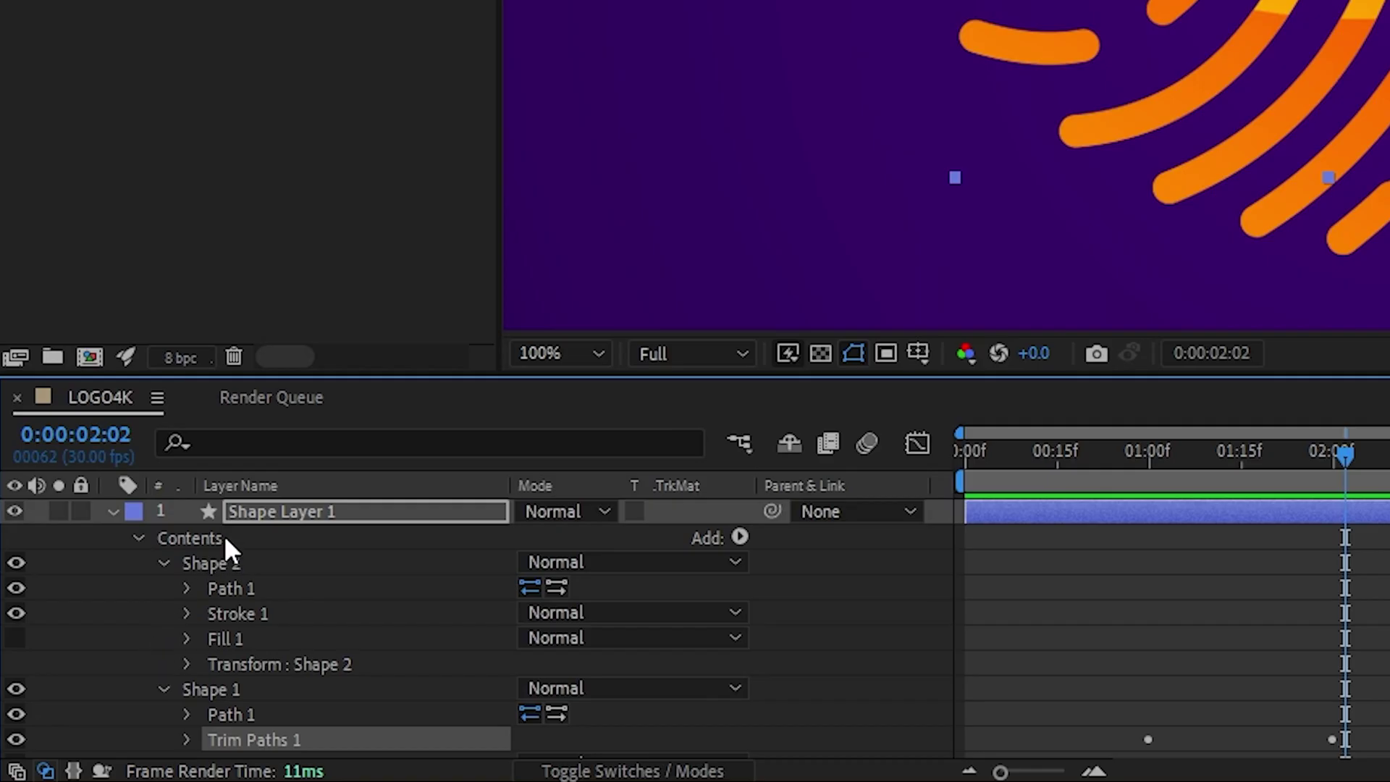
- Trace the long pink-red ridge above the first stroke with the Pen tool as a new path in Shape Layer 1
{"action": "left_click", "coordinate": [224, 536]}
{"action": "left_click", "coordinate": [266, 512]}
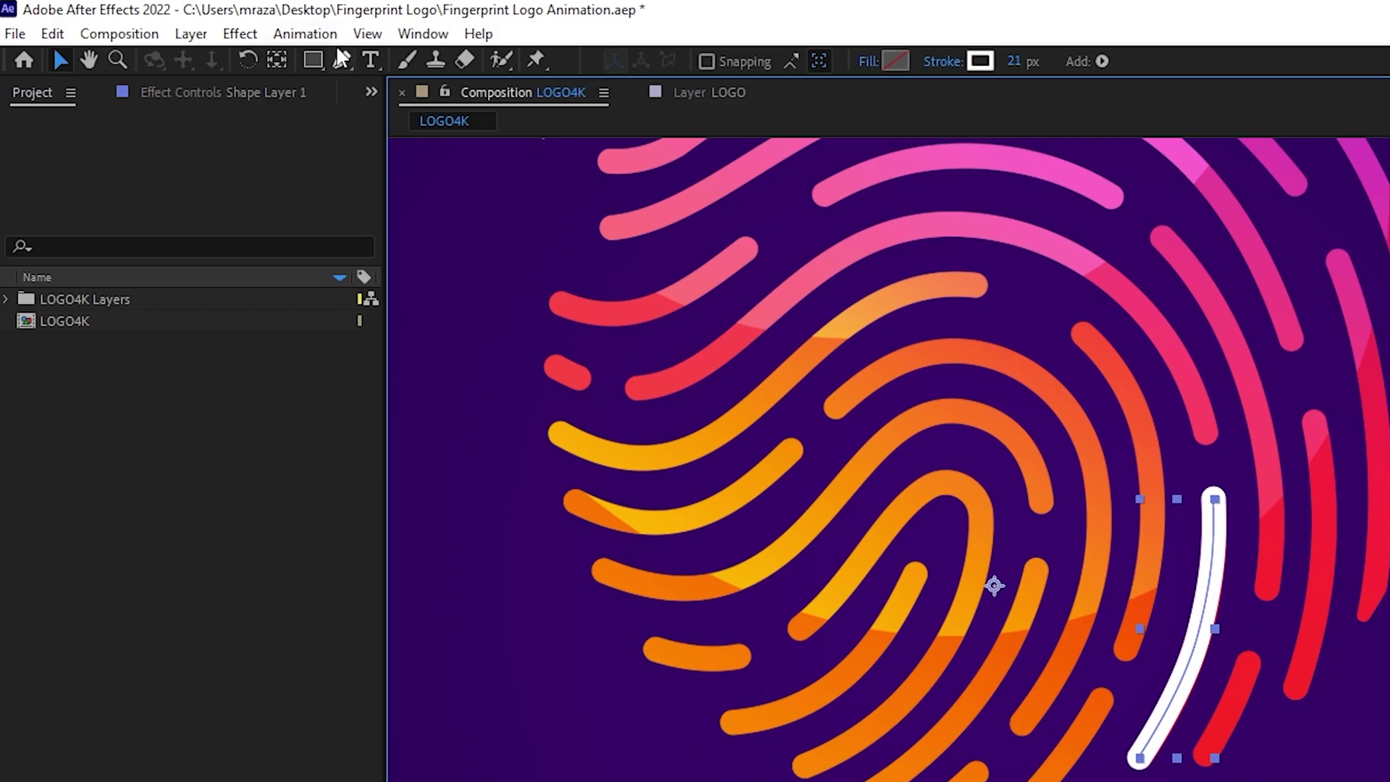
{"action": "left_click", "coordinate": [341, 60]}
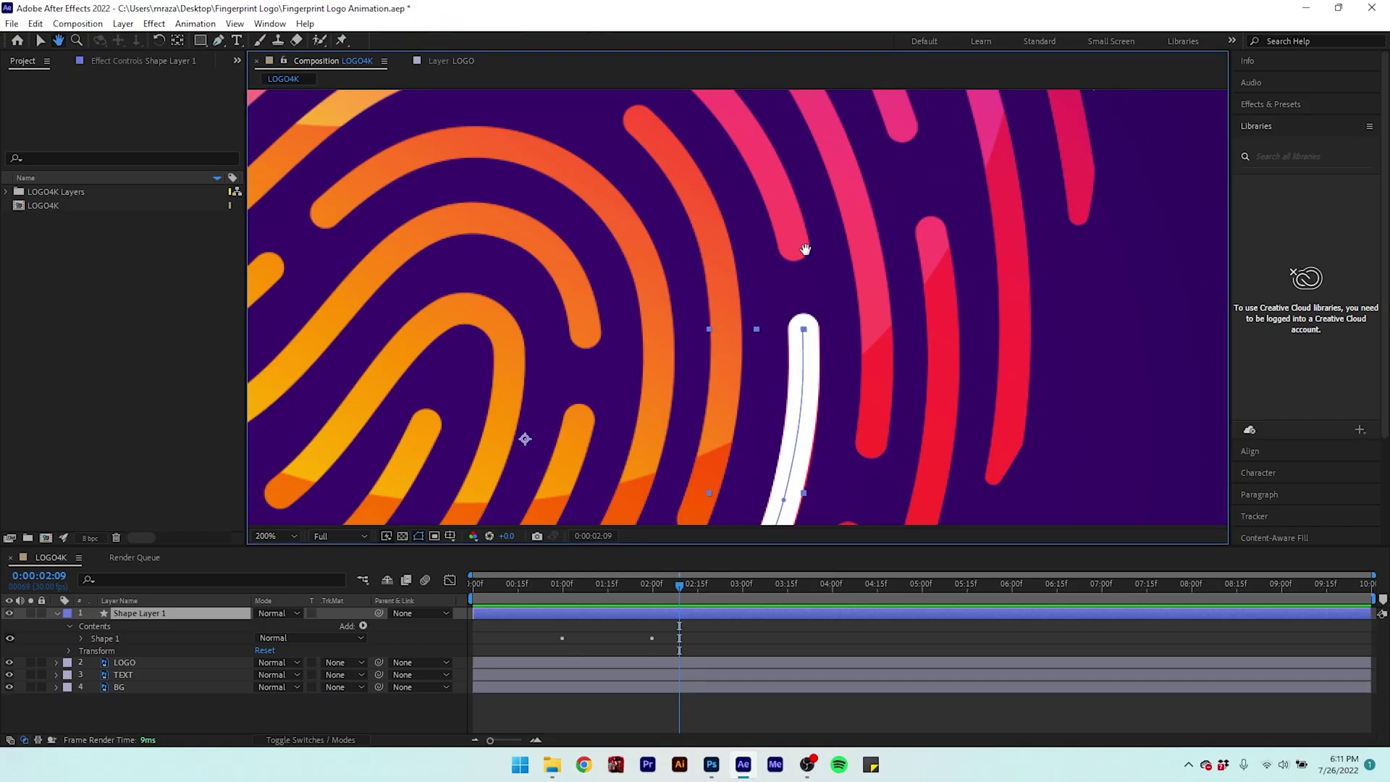
{"action": "left_click_drag", "start_coordinate": [798, 247], "coordinate": [786, 391]}
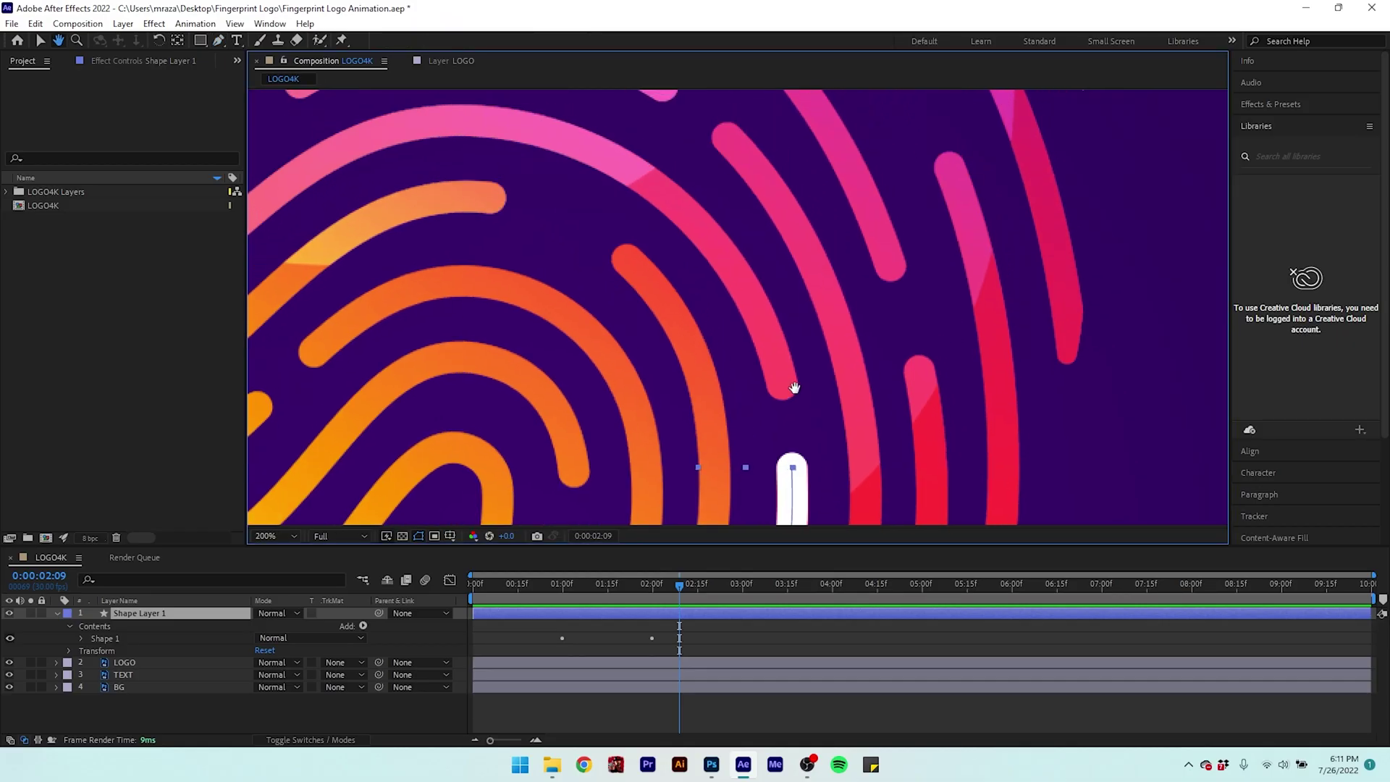
{"action": "left_click", "coordinate": [783, 387]}
{"action": "mouse_move", "coordinate": [599, 155]}
{"action": "left_mouse_down"}
{"action": "mouse_move", "coordinate": [458, 130]}
{"action": "mouse_move", "coordinate": [453, 149]}
{"action": "left_mouse_up"}
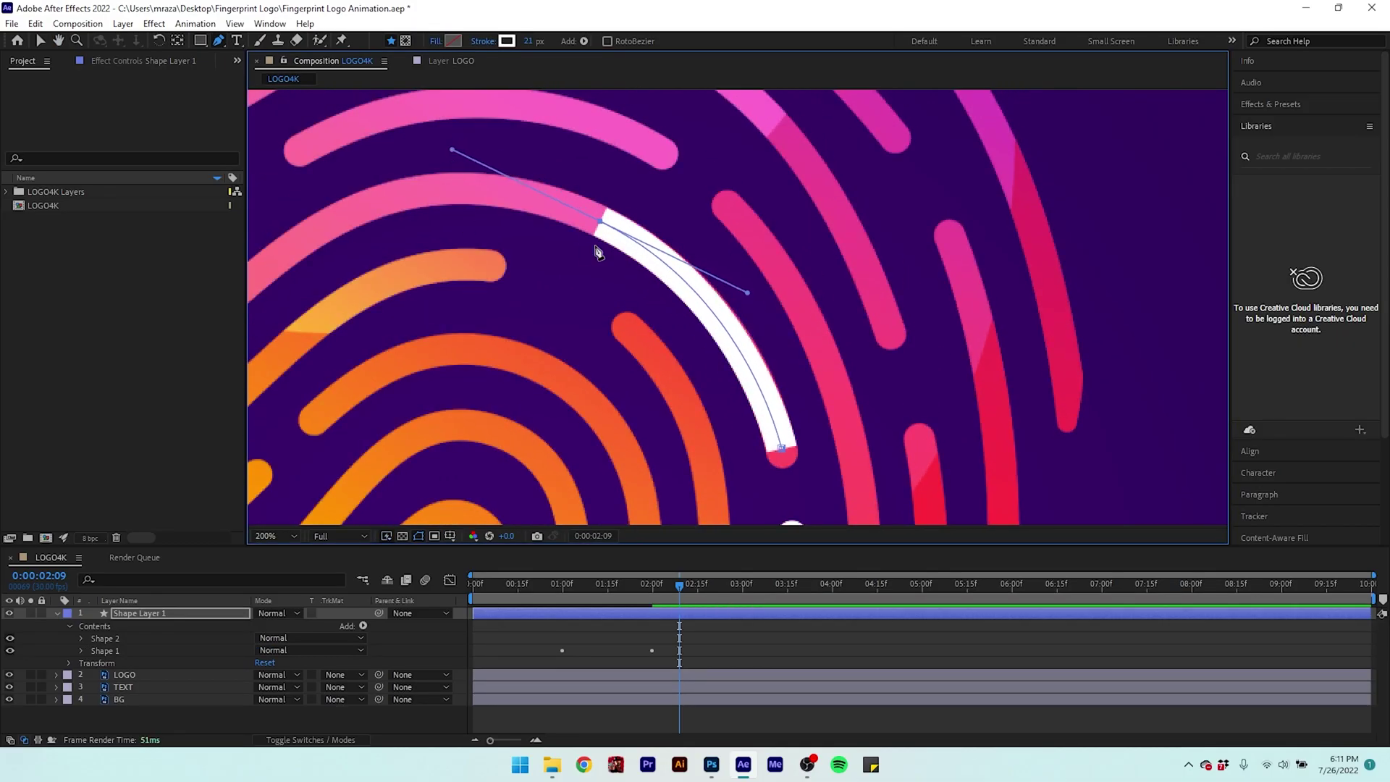
{"action": "left_click_drag", "start_coordinate": [595, 245], "coordinate": [871, 273]}
{"action": "left_click", "coordinate": [645, 238]}
{"action": "key", "text": "ctrl+z"}
{"action": "left_click", "coordinate": [612, 249]}
- Trace the neighbouring orange ridges inside the pink one with curved Pen tool paths in the same shape layer
{"action": "mouse_move", "coordinate": [342, 428]}
{"action": "left_mouse_down"}
{"action": "mouse_move", "coordinate": [560, 422]}
{"action": "mouse_move", "coordinate": [465, 432]}
{"action": "left_mouse_up"}
{"action": "left_click_drag", "start_coordinate": [829, 243], "coordinate": [835, 240], "text": "alt"}
{"action": "left_click", "coordinate": [560, 422]}
{"action": "left_click_drag", "start_coordinate": [654, 412], "coordinate": [658, 414]}
{"action": "scroll", "coordinate": [732, 285], "scroll_direction": "up", "scroll_amount": 1}
{"action": "left_click_drag", "start_coordinate": [1211, 337], "coordinate": [729, 275]}
{"action": "scroll", "coordinate": [729, 278], "scroll_direction": "down", "scroll_amount": 1}
{"action": "scroll", "coordinate": [654, 425], "scroll_direction": "up", "scroll_amount": 2}
{"action": "scroll", "coordinate": [778, 406], "scroll_direction": "down", "scroll_amount": 3}
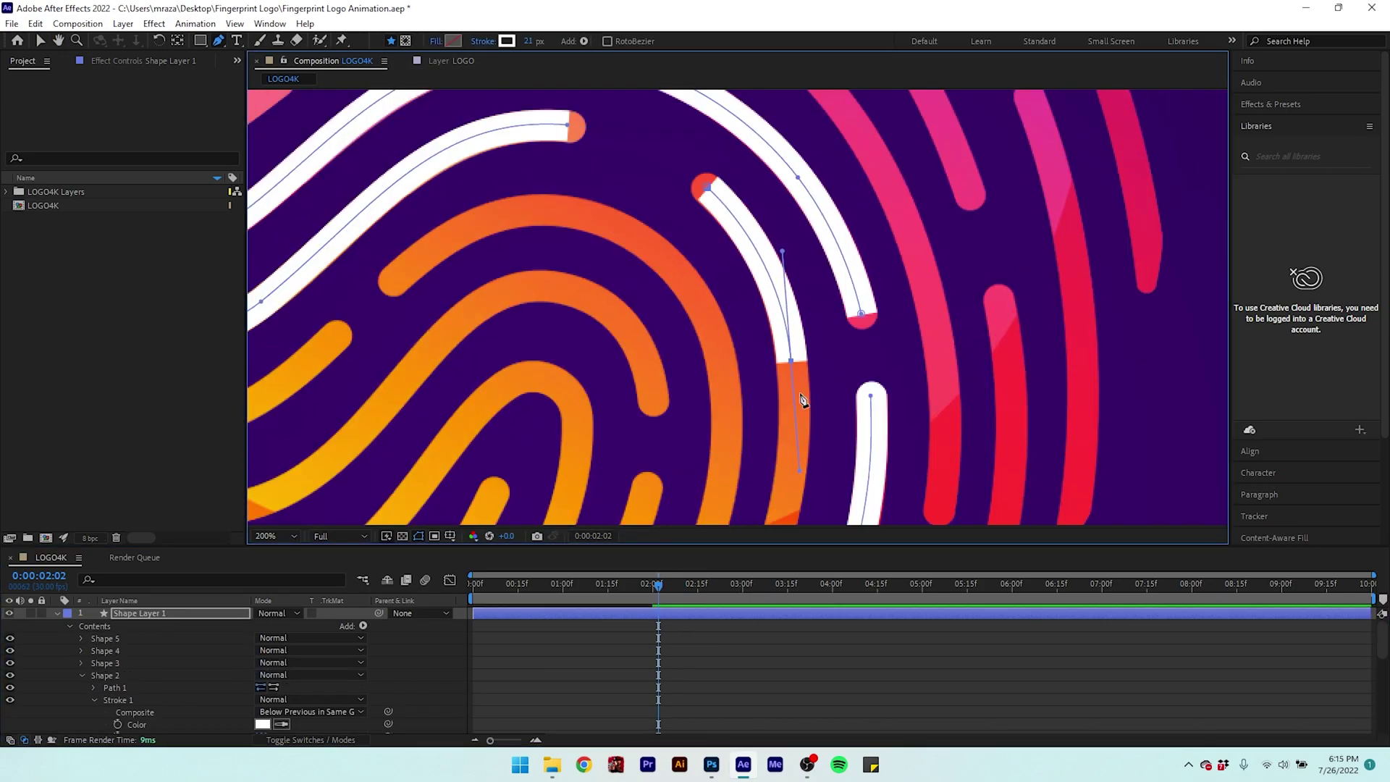
- Trace all remaining fingerprint ridges with curved Pen tool paths in Shape Layer 1, up to Shape 28
{"action": "scroll", "coordinate": [872, 376], "scroll_direction": "down", "scroll_amount": 2}
{"action": "scroll", "coordinate": [872, 112], "scroll_direction": "up", "scroll_amount": 2}
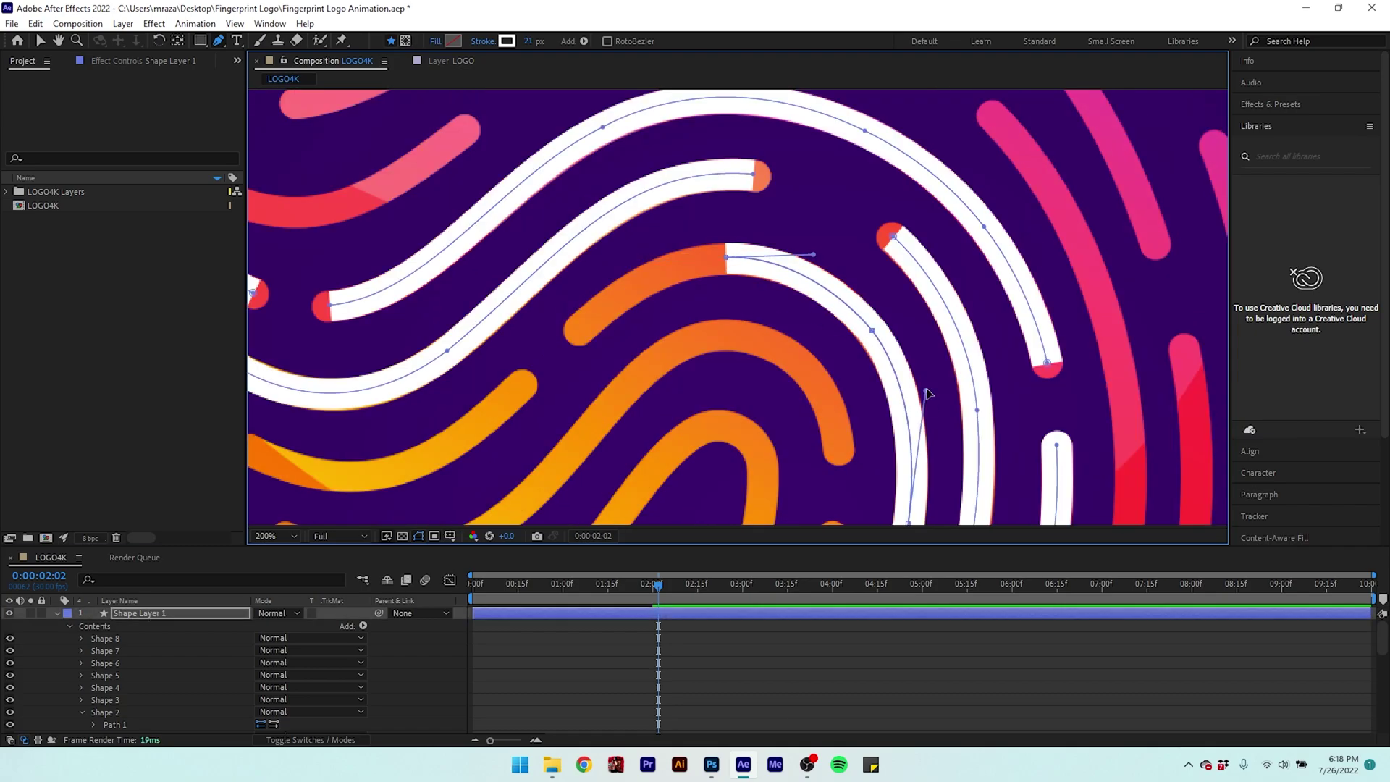
{"action": "scroll", "coordinate": [891, 367], "scroll_direction": "down", "scroll_amount": 2}
{"action": "scroll", "coordinate": [891, 367], "scroll_direction": "up", "scroll_amount": 2}
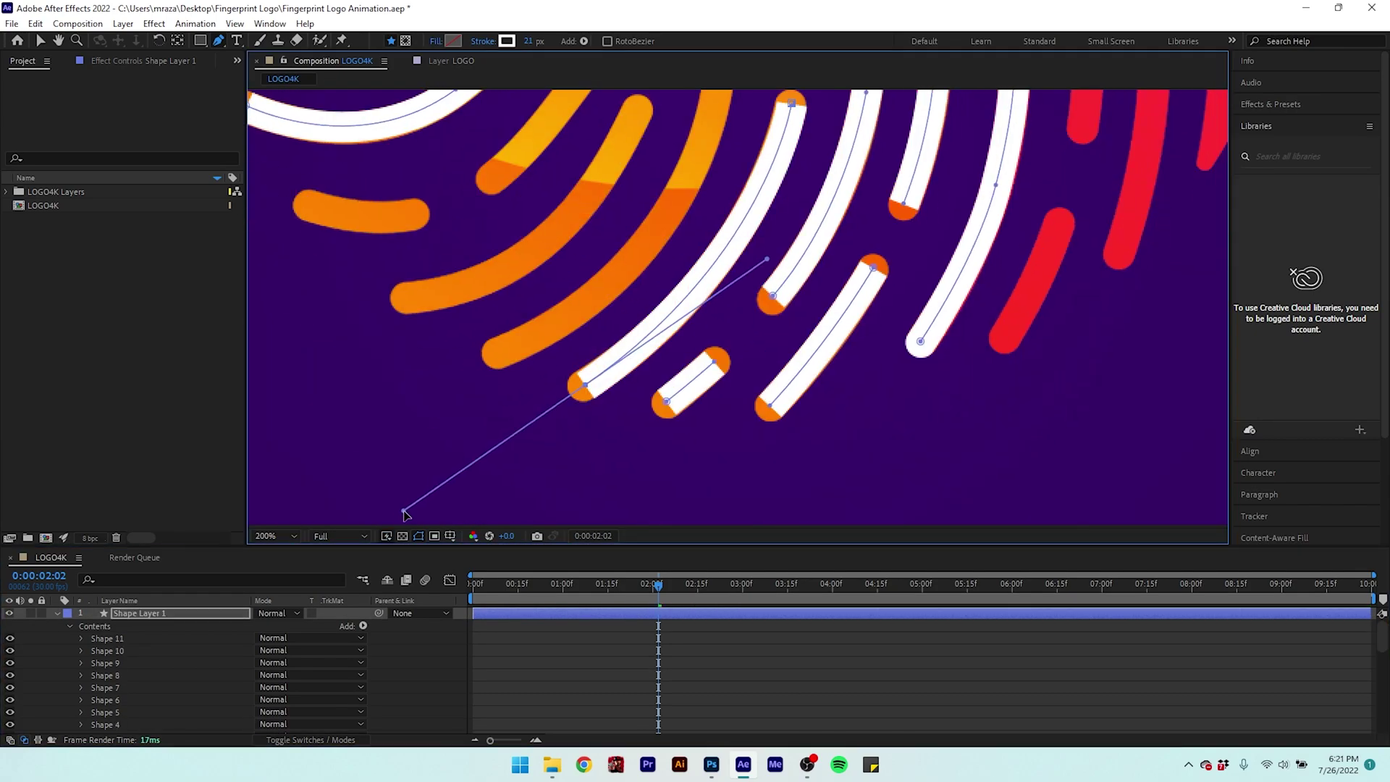
{"action": "scroll", "coordinate": [559, 494], "scroll_direction": "up", "scroll_amount": 2}
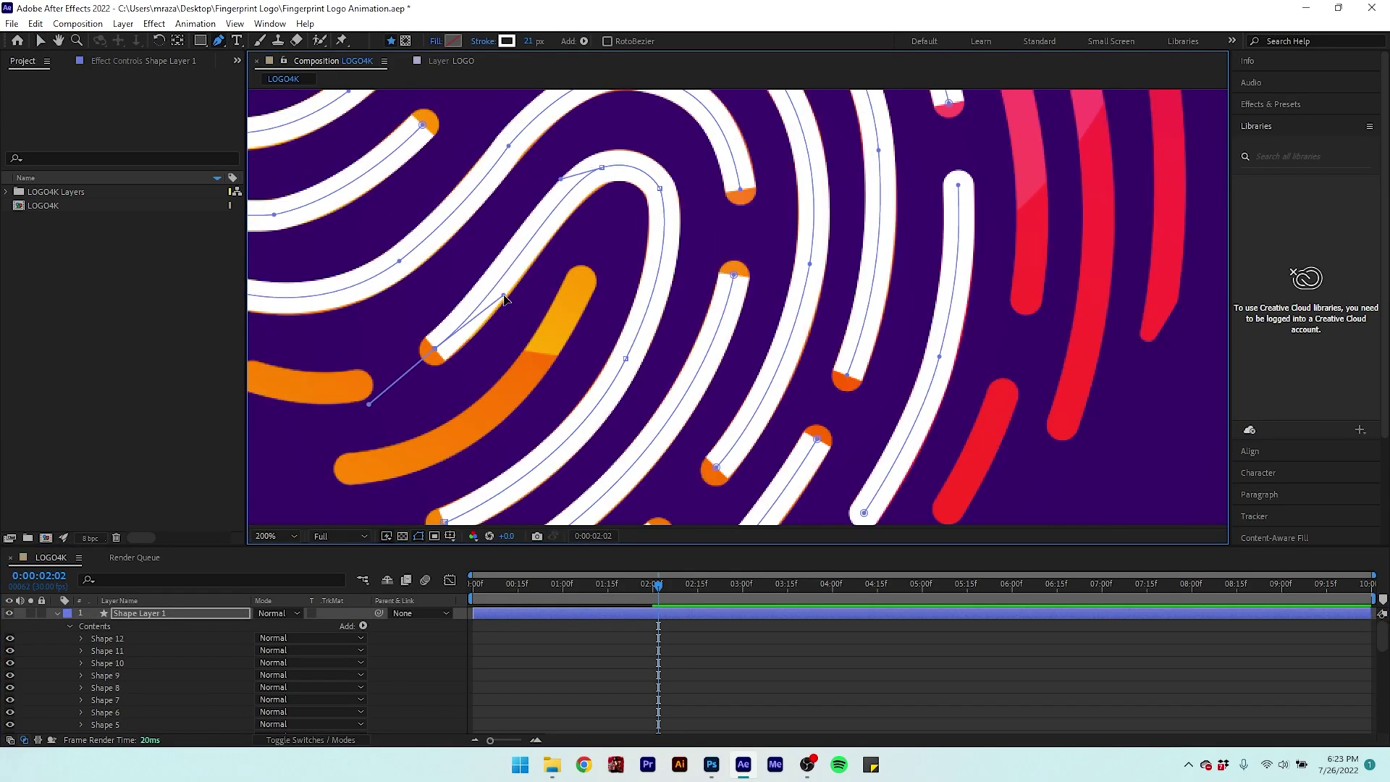
{"action": "scroll", "coordinate": [559, 494], "scroll_direction": "down", "scroll_amount": 2}
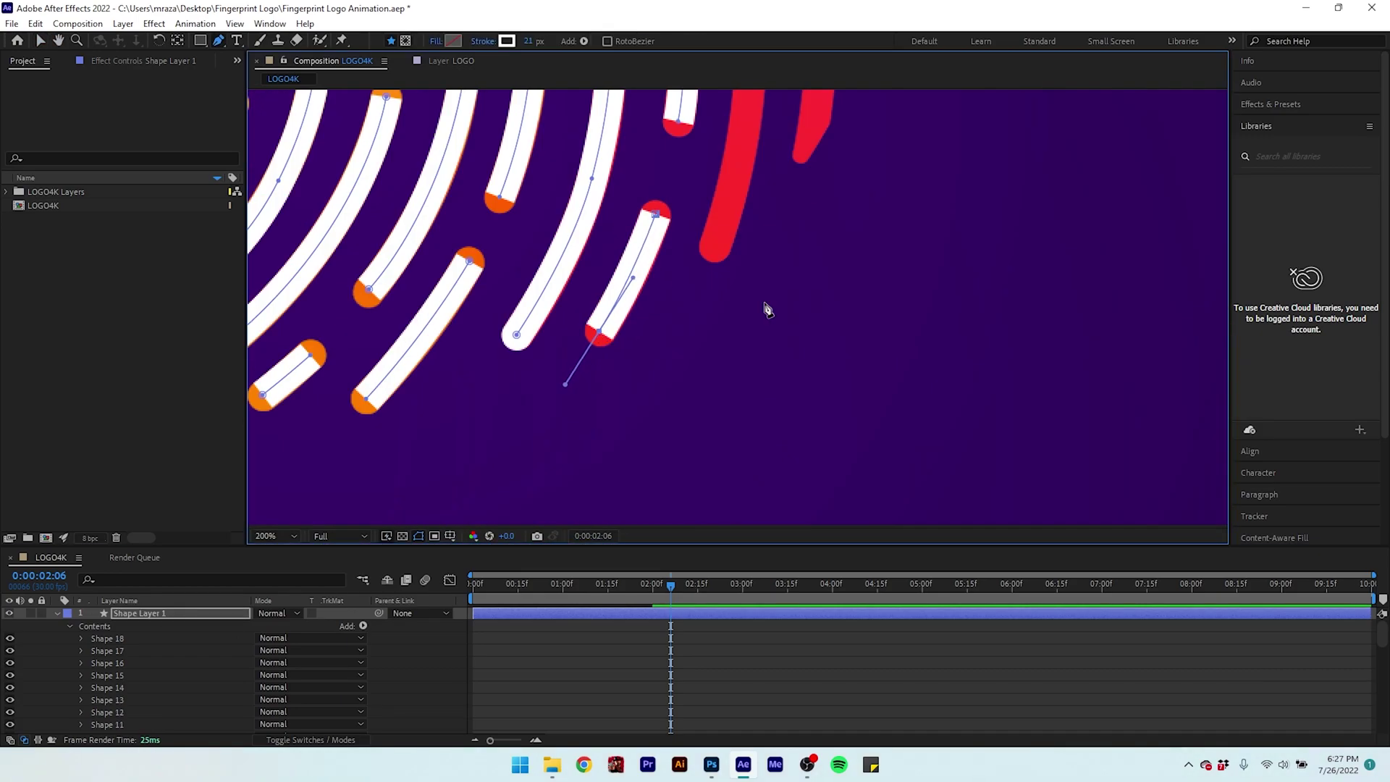
{"action": "scroll", "coordinate": [766, 304], "scroll_direction": "up", "scroll_amount": 2}
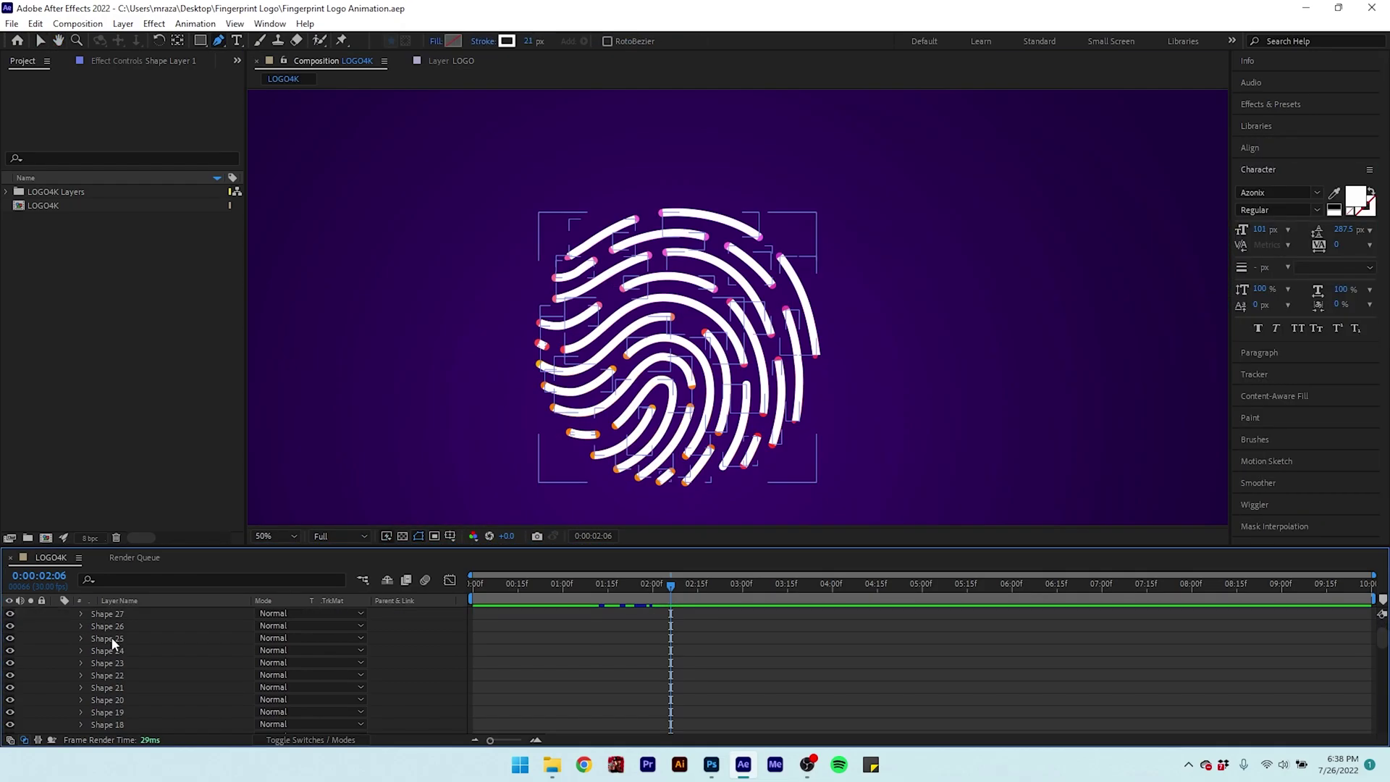
- Enlarge the timeline area, select Shape 2 through Shape 28 and expand their groups together
{"action": "left_click_drag", "start_coordinate": [272, 544], "coordinate": [255, 267]}
{"action": "left_click_drag", "start_coordinate": [388, 341], "coordinate": [120, 649]}
{"action": "scroll", "coordinate": [180, 574], "scroll_direction": "down", "scroll_amount": 5}
{"action": "scroll", "coordinate": [156, 554], "scroll_direction": "up", "scroll_amount": 6}
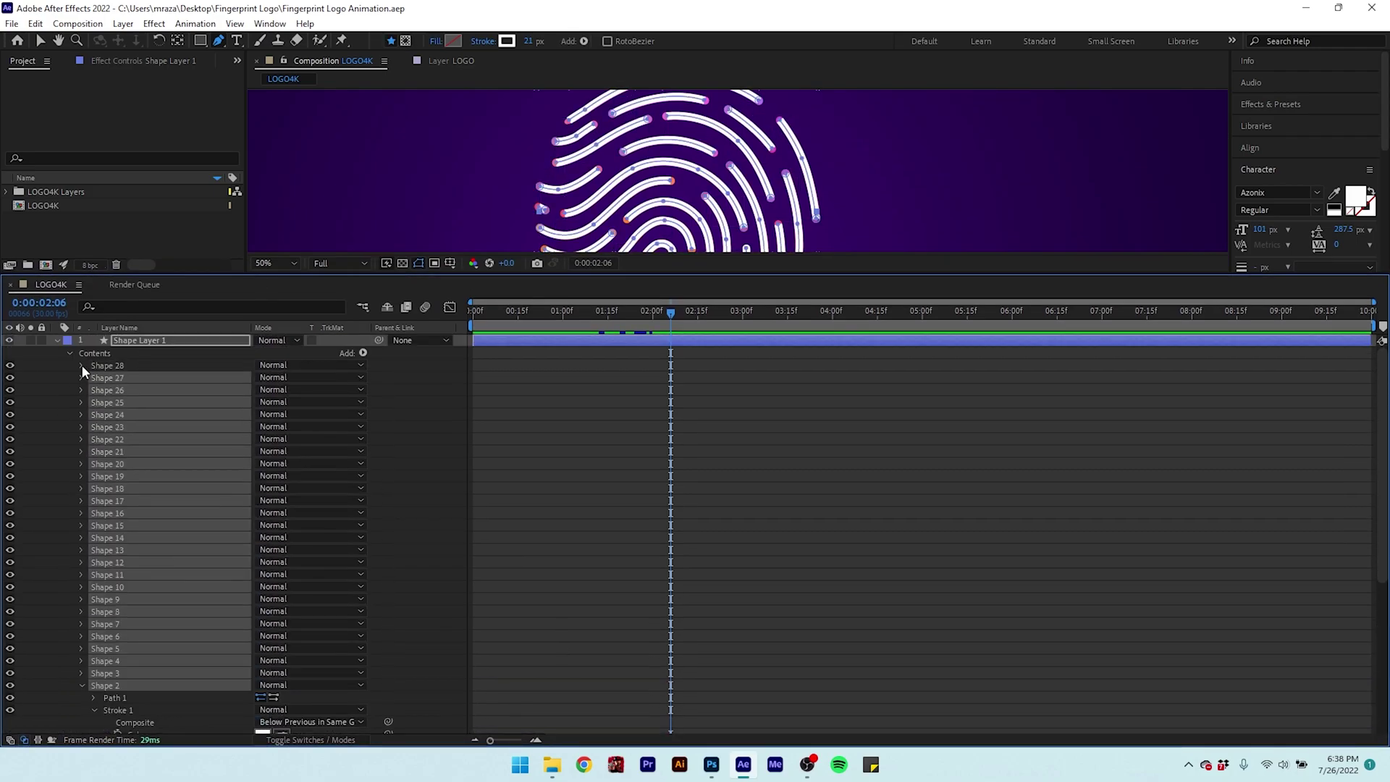
{"action": "left_click", "coordinate": [124, 365], "text": "shift"}
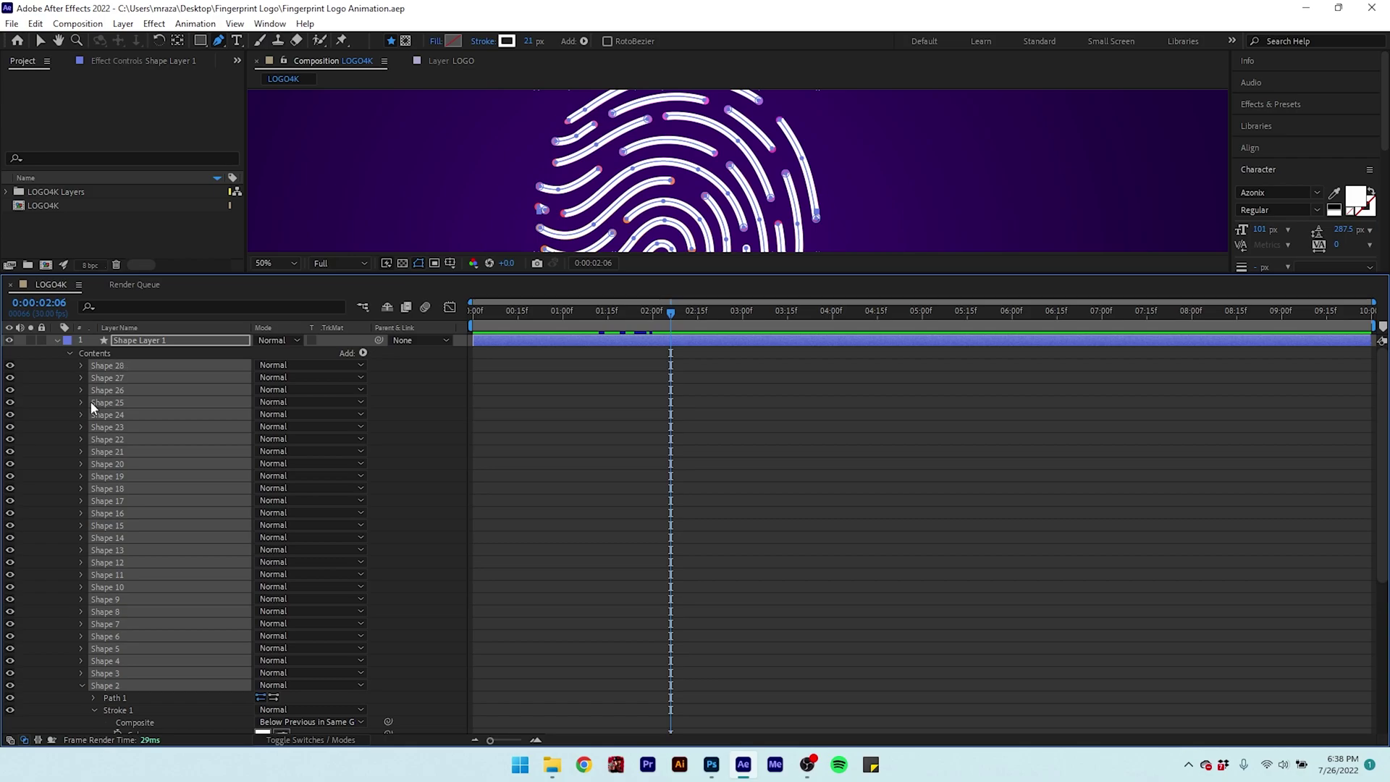
{"action": "left_click", "coordinate": [82, 364]}
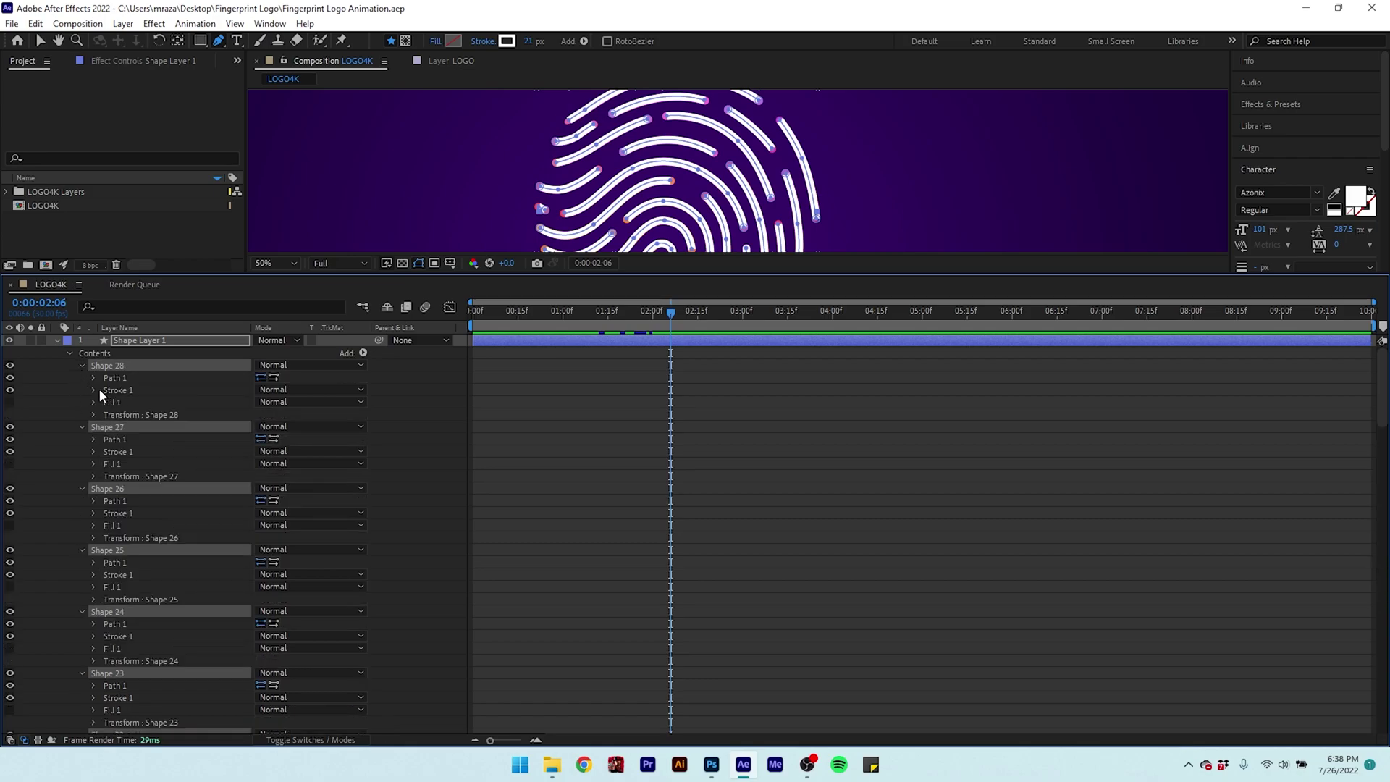
- Set the stroke Line Cap of Shape 28 and Shape 27 to Round Cap
{"action": "left_click", "coordinate": [94, 390]}
{"action": "left_click", "coordinate": [306, 452]}
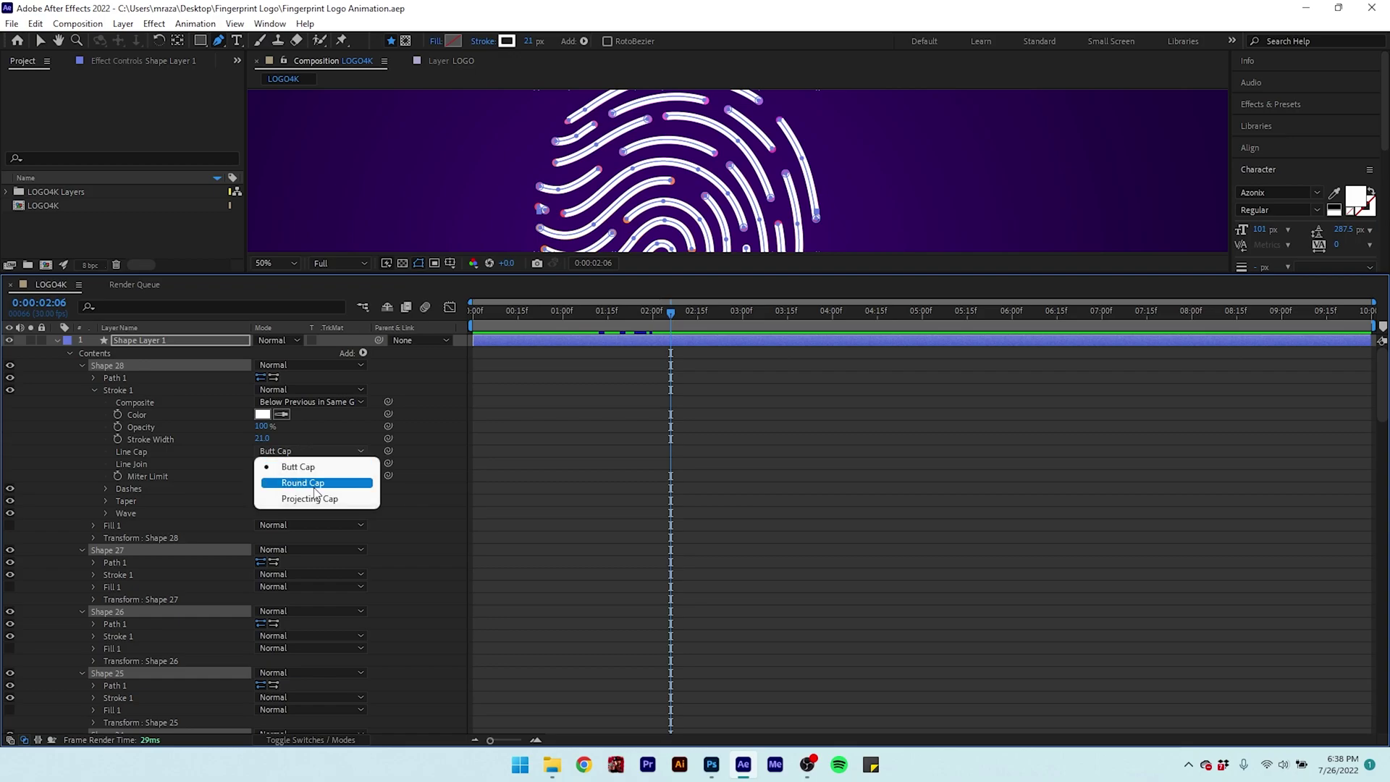
{"action": "left_click", "coordinate": [315, 489]}
{"action": "left_click", "coordinate": [93, 574]}
{"action": "left_click", "coordinate": [306, 637]}
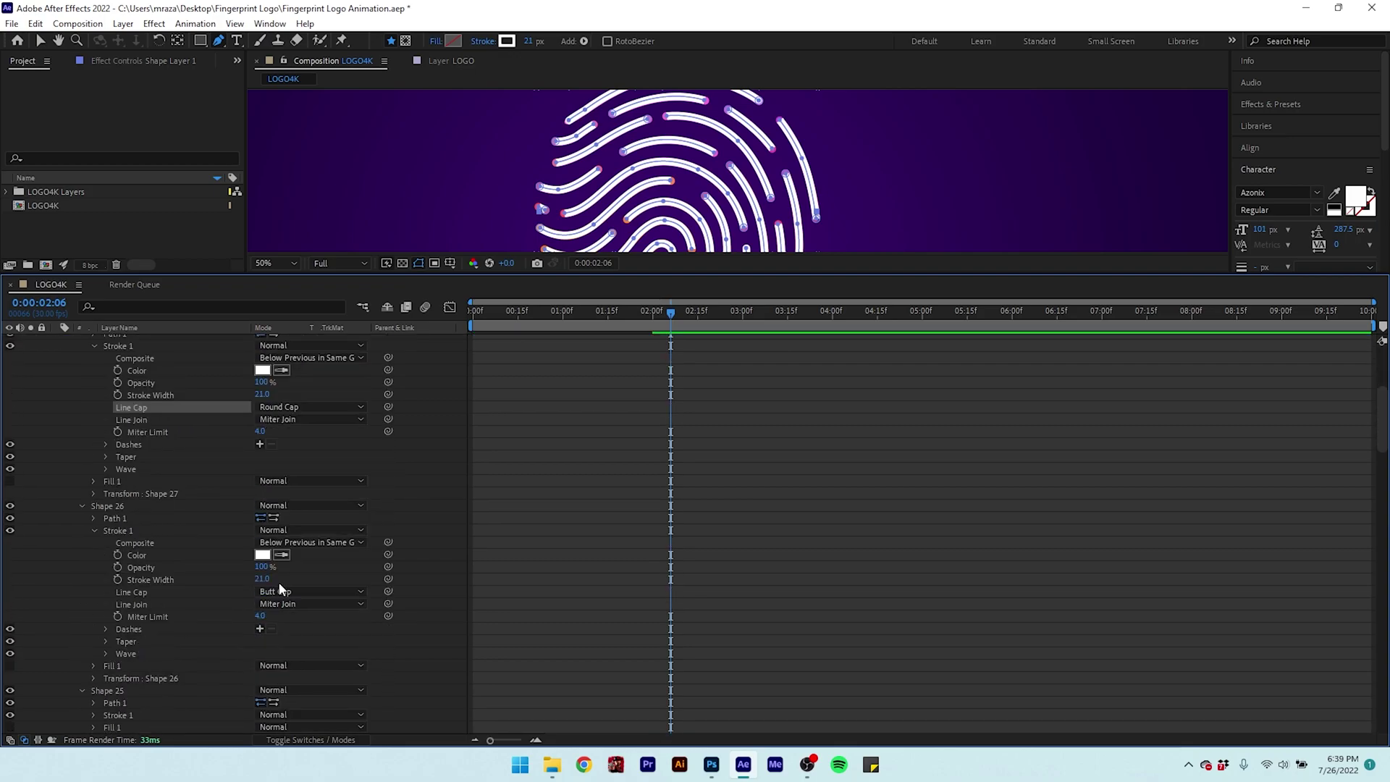
- Set the stroke Line Cap to Round Cap for Shape 26 down through Shape 13
{"action": "scroll", "coordinate": [361, 581], "scroll_direction": "down", "scroll_amount": 2}
{"action": "left_click", "coordinate": [311, 554]}
{"action": "left_click", "coordinate": [311, 580]}
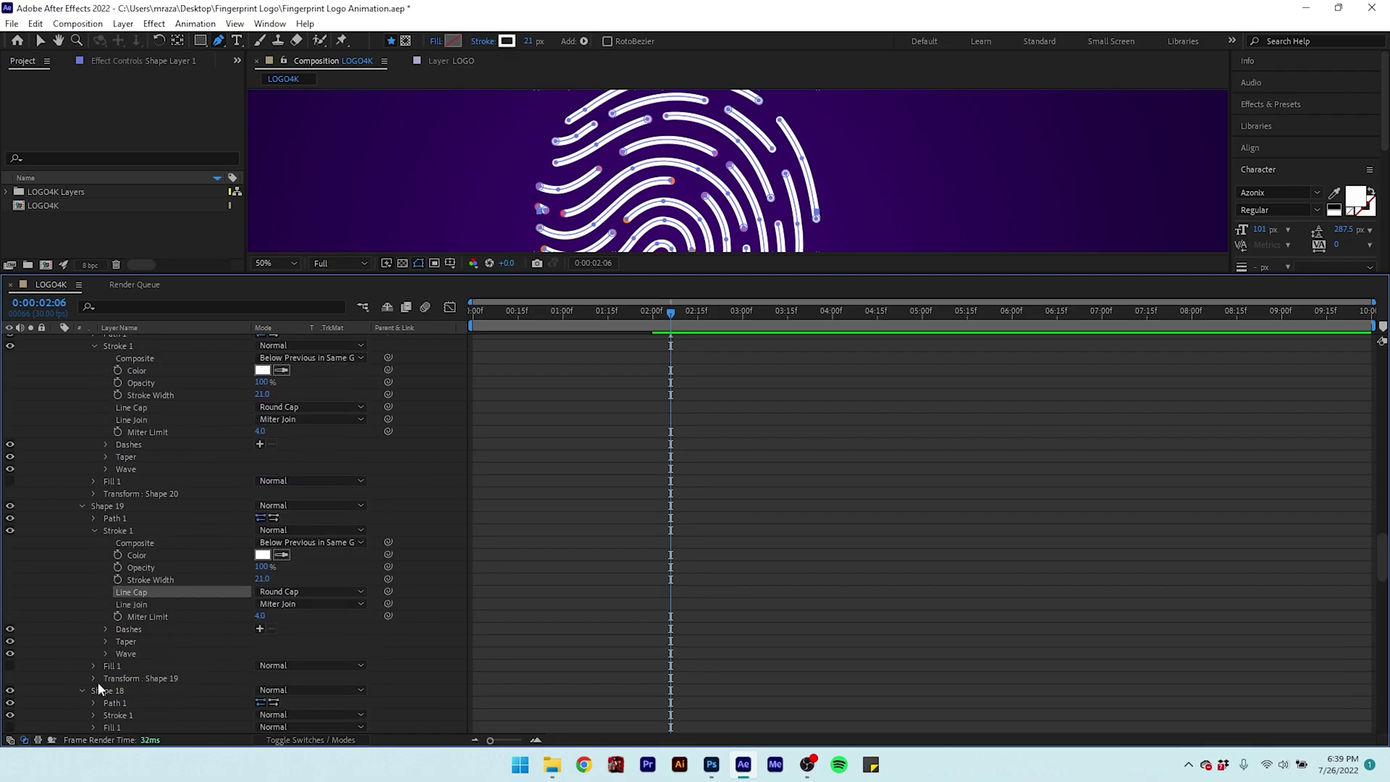
{"action": "left_click", "coordinate": [311, 665]}
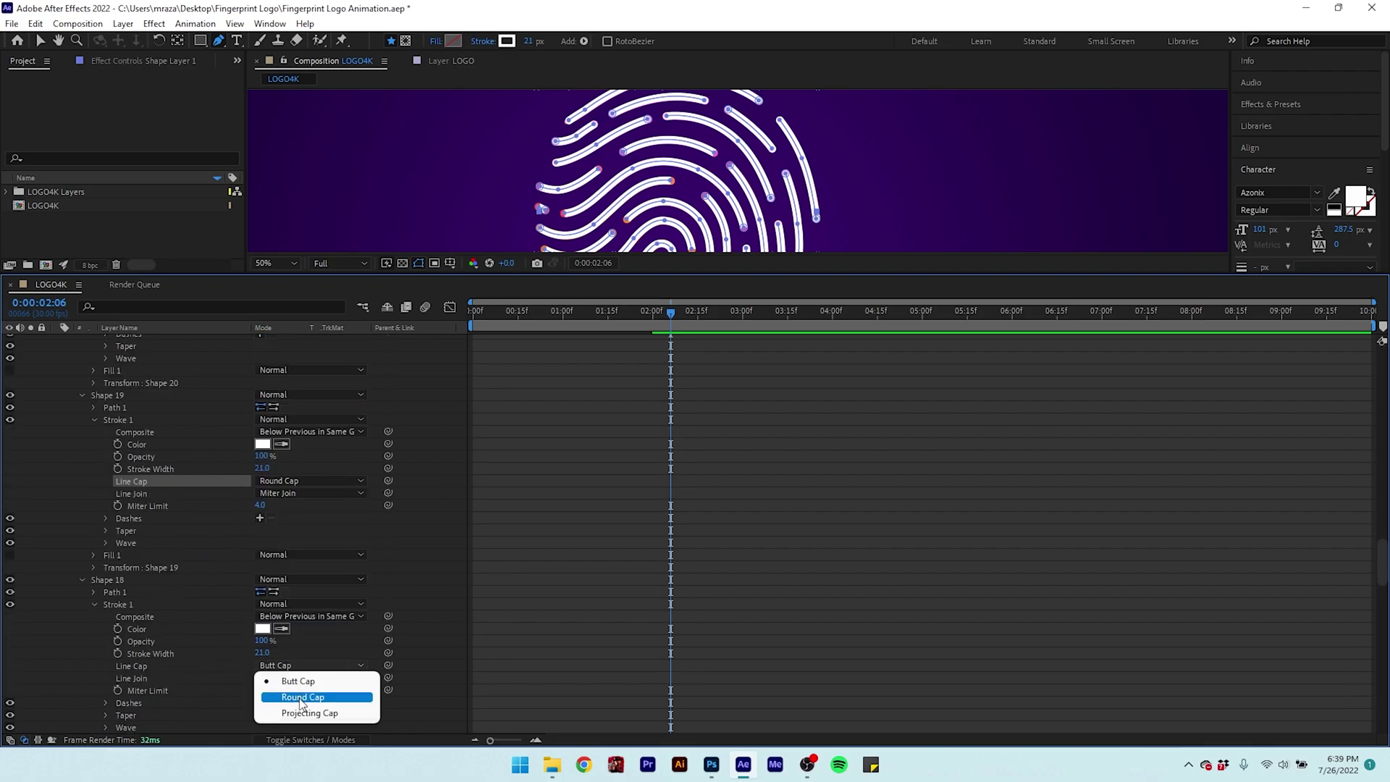
{"action": "left_click", "coordinate": [304, 691]}
{"action": "scroll", "coordinate": [246, 629], "scroll_direction": "down", "scroll_amount": 1}
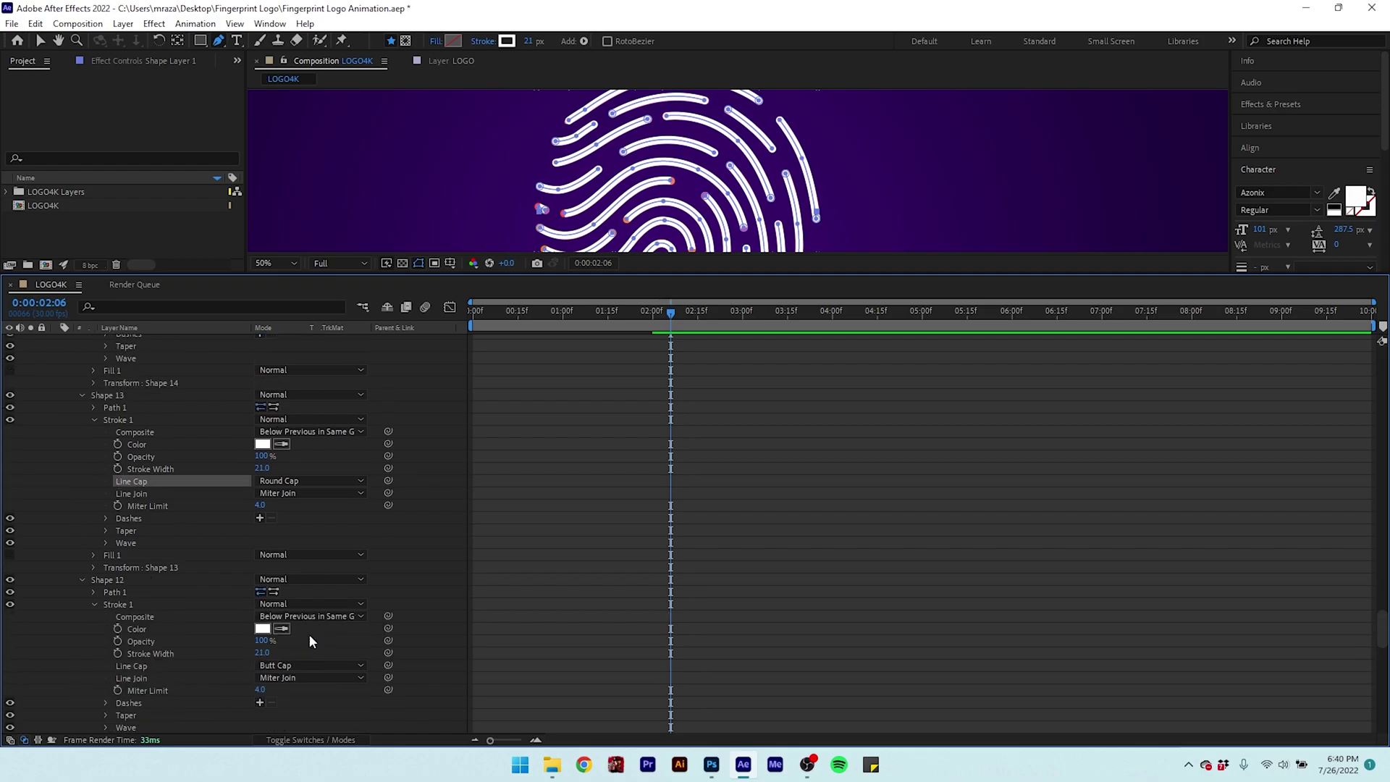
- Set the stroke Line Cap to Round Cap for Shape 12 down through Shape 2
{"action": "left_click", "coordinate": [311, 666]}
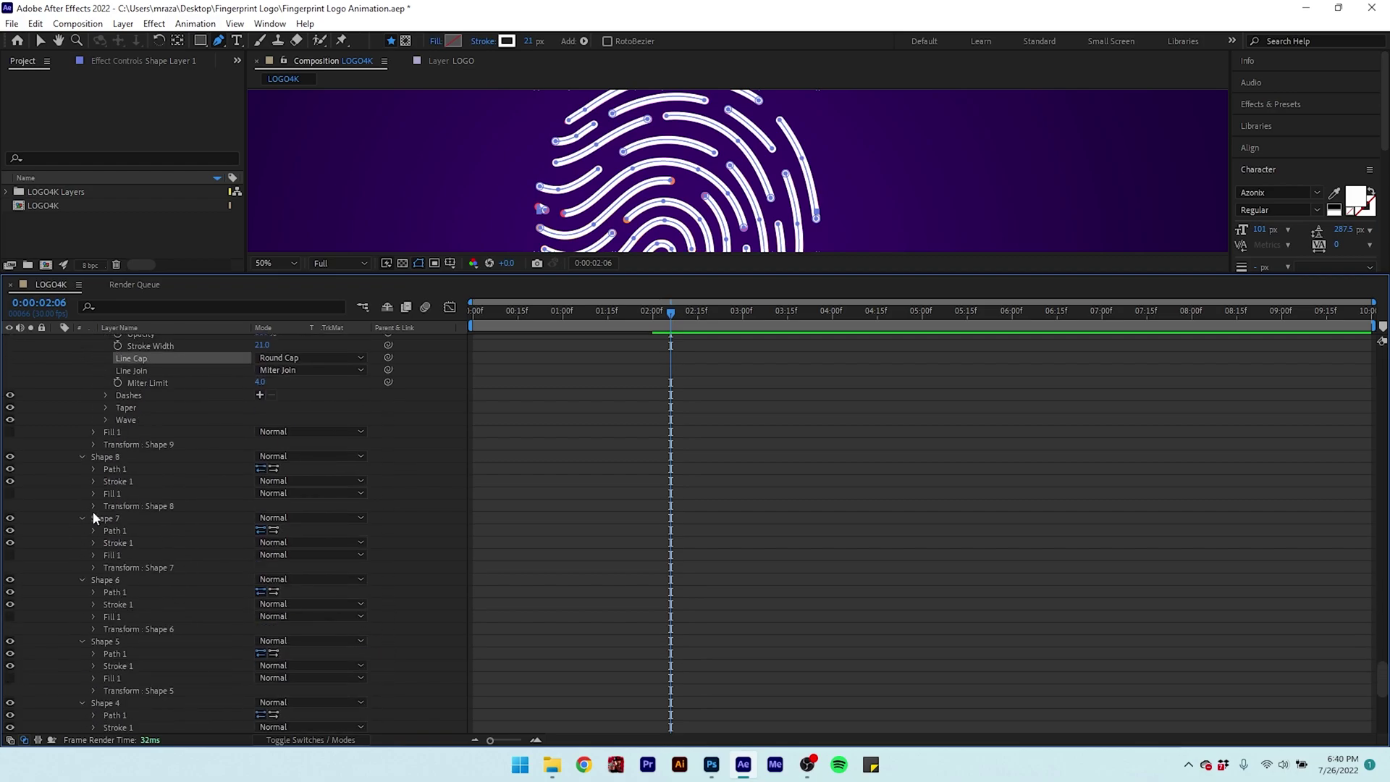
{"action": "left_click", "coordinate": [311, 592]}
{"action": "left_click", "coordinate": [304, 606]}
{"action": "scroll", "coordinate": [116, 552], "scroll_direction": "down", "scroll_amount": 1}
{"action": "left_click", "coordinate": [93, 555]}
{"action": "left_click", "coordinate": [312, 617]}
{"action": "left_click", "coordinate": [311, 646]}
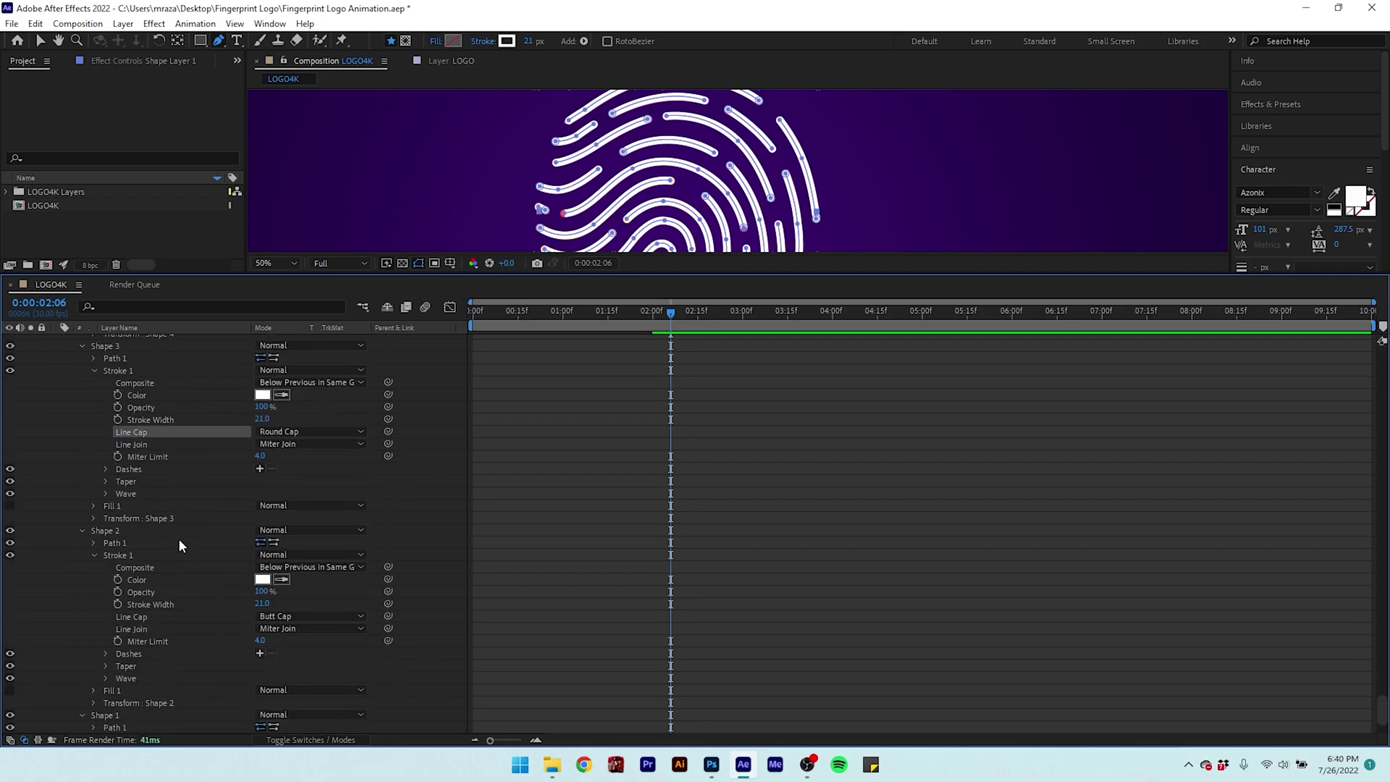
{"action": "scroll", "coordinate": [203, 589], "scroll_direction": "down", "scroll_amount": 1}
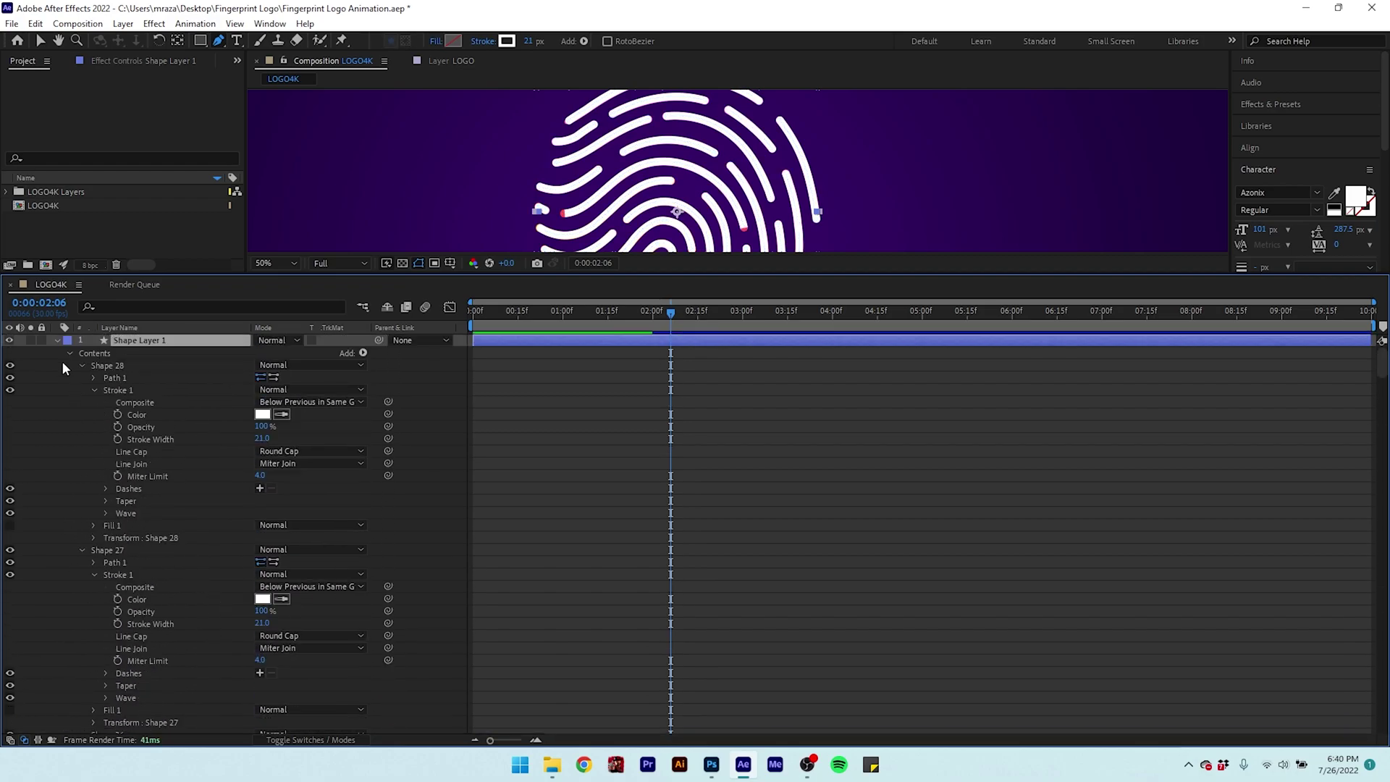
- Collapse the contents of Shape Layer 1 and shrink the timeline area to enlarge the composition view
{"action": "left_click", "coordinate": [94, 390]}
{"action": "left_click", "coordinate": [71, 353]}
{"action": "key", "text": "ctrl+a"}
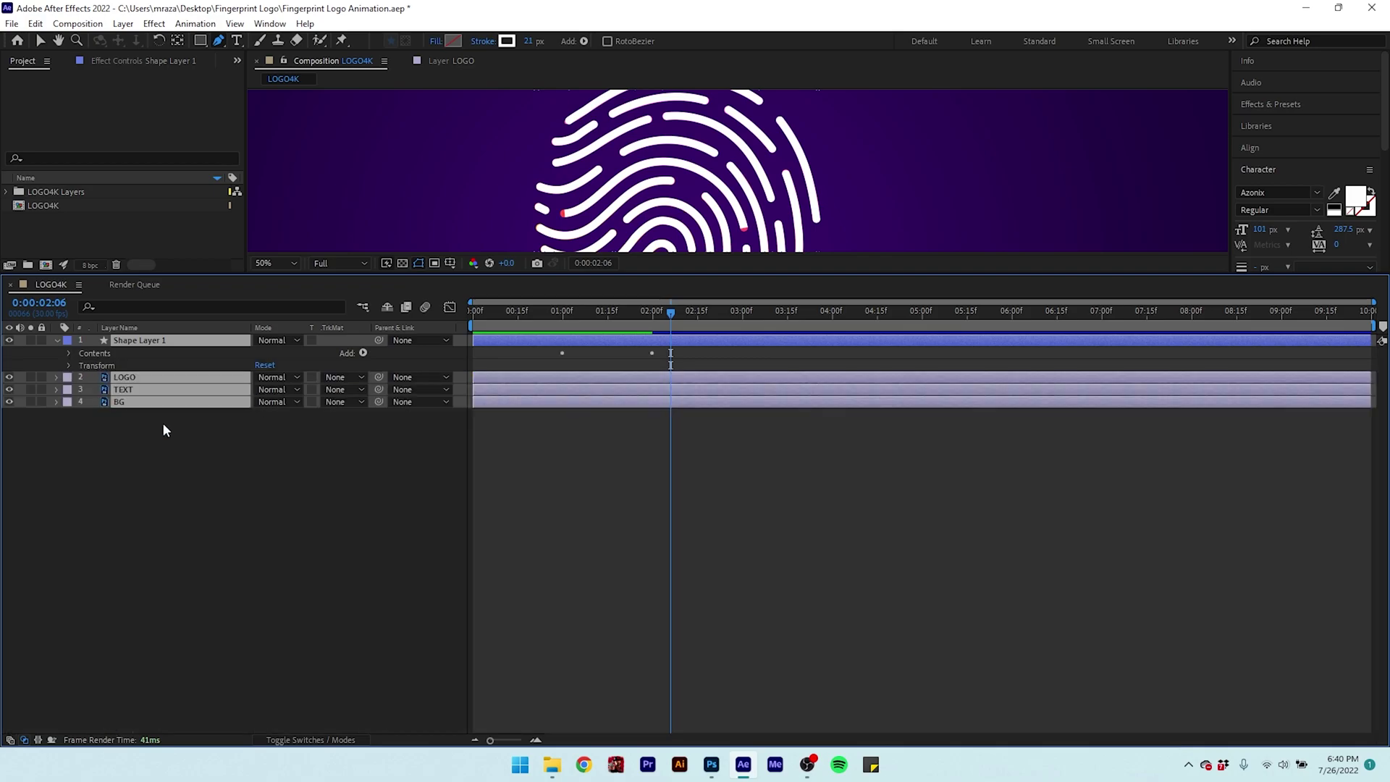
{"action": "left_click", "coordinate": [162, 424]}
{"action": "left_click", "coordinate": [57, 340]}
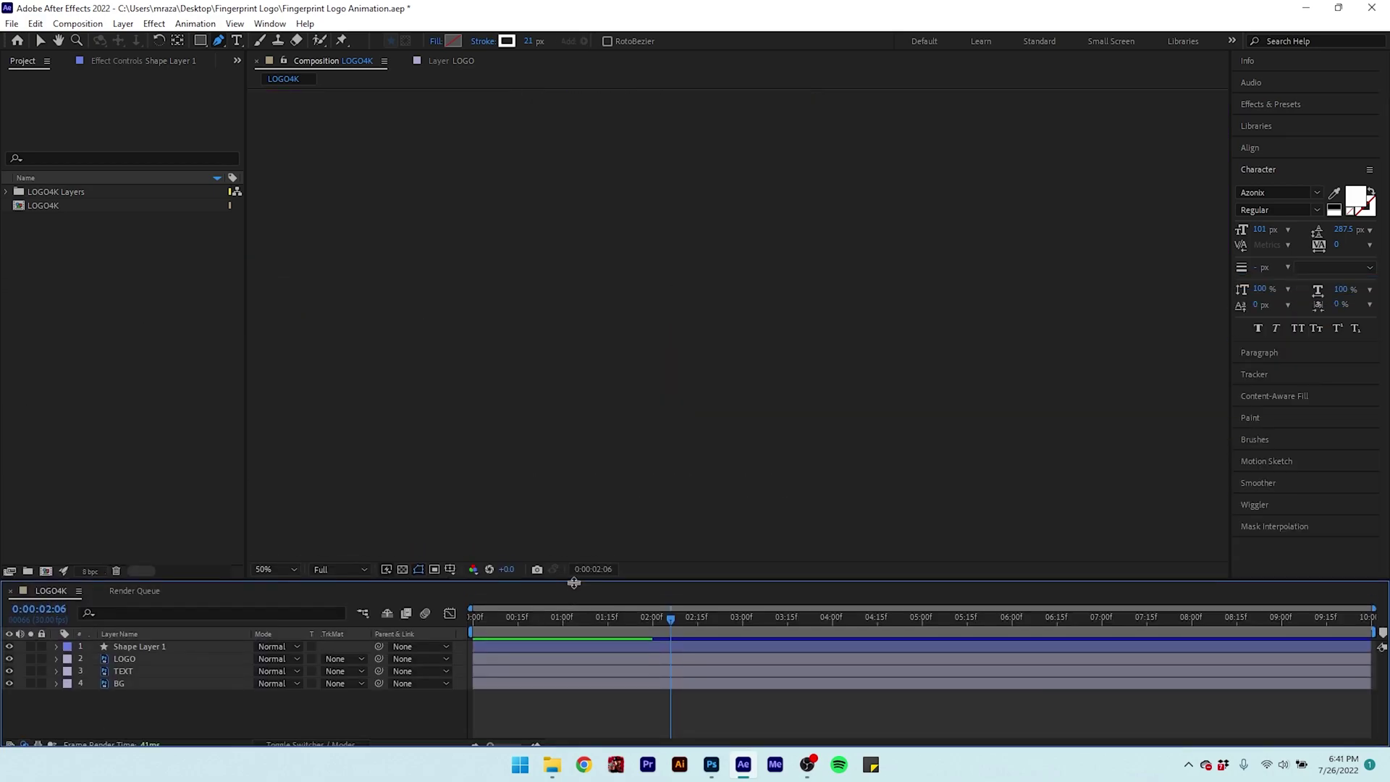
{"action": "scroll", "coordinate": [705, 282], "scroll_direction": "up", "scroll_amount": 1}
- Move a ridge path's lower end point slightly outward so its white rounded cap covers the orange logo edge beneath
{"action": "key", "text": "h"}
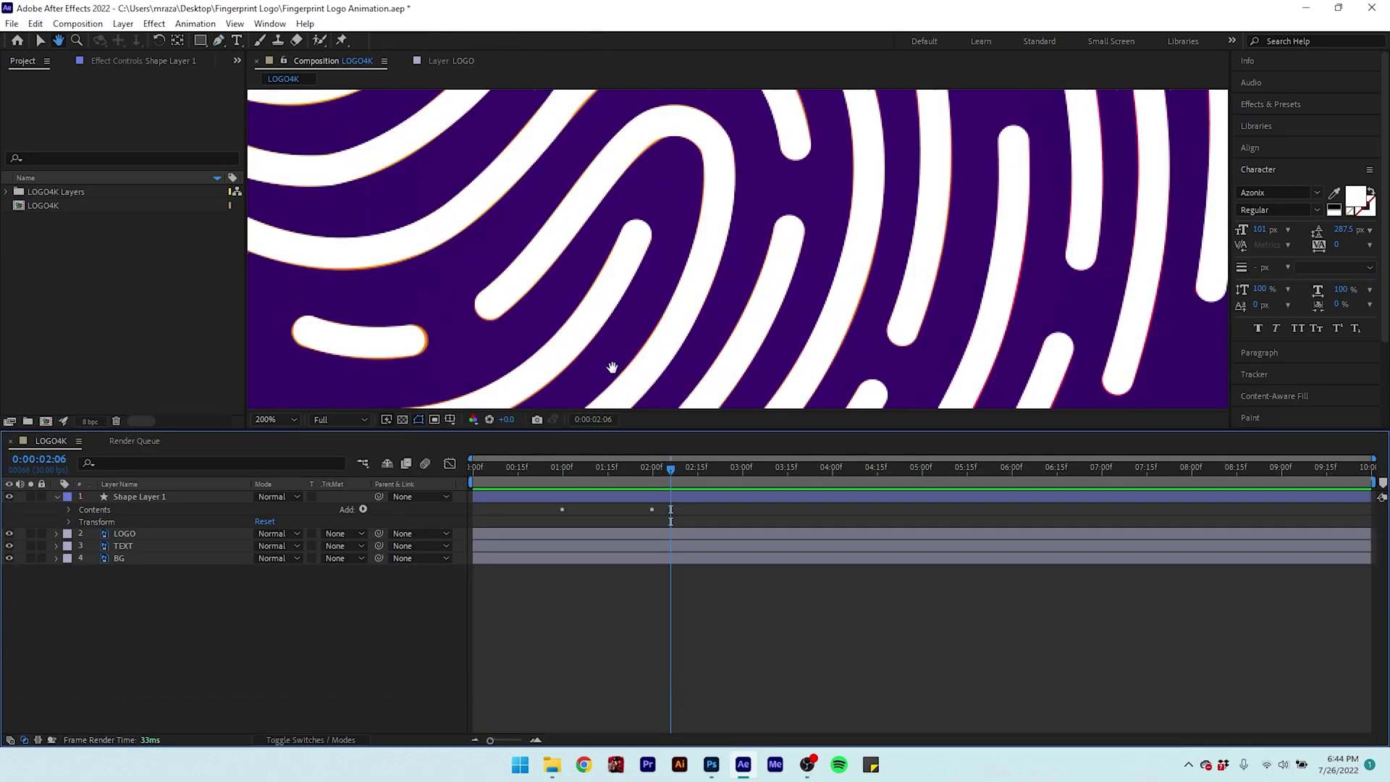
{"action": "left_click_drag", "start_coordinate": [615, 366], "coordinate": [675, 214]}
{"action": "scroll", "coordinate": [675, 214], "scroll_direction": "up", "scroll_amount": 2}
{"action": "left_click_drag", "start_coordinate": [540, 350], "coordinate": [1010, 86]}
{"action": "key", "text": "g"}
{"action": "left_click", "coordinate": [218, 627]}
{"action": "left_click", "coordinate": [139, 496]}
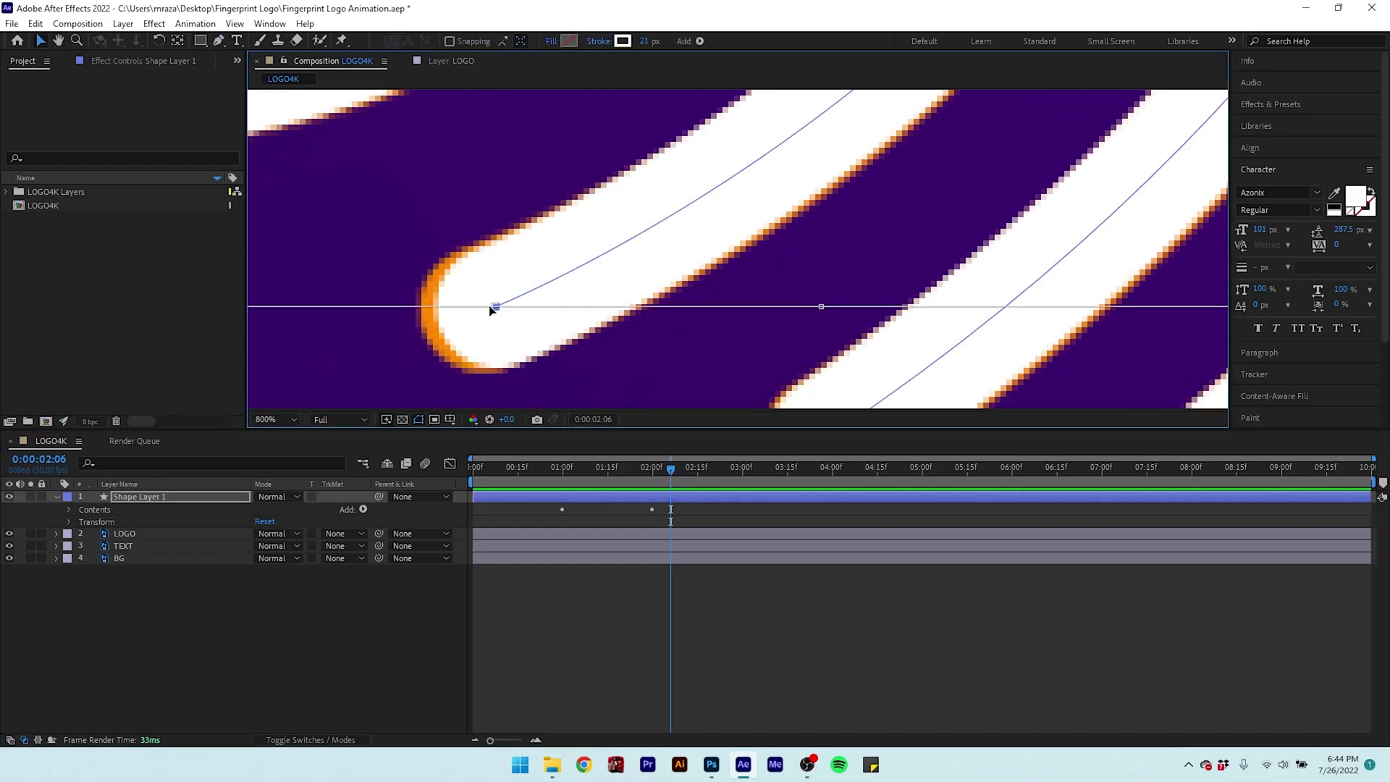
{"action": "key", "text": "ctrl+shift+a"}
{"action": "left_click", "coordinate": [496, 307], "text": "ctrl"}
{"action": "left_click_drag", "start_coordinate": [496, 307], "coordinate": [480, 311]}
{"action": "scroll", "coordinate": [485, 313], "scroll_direction": "down", "scroll_amount": 1}
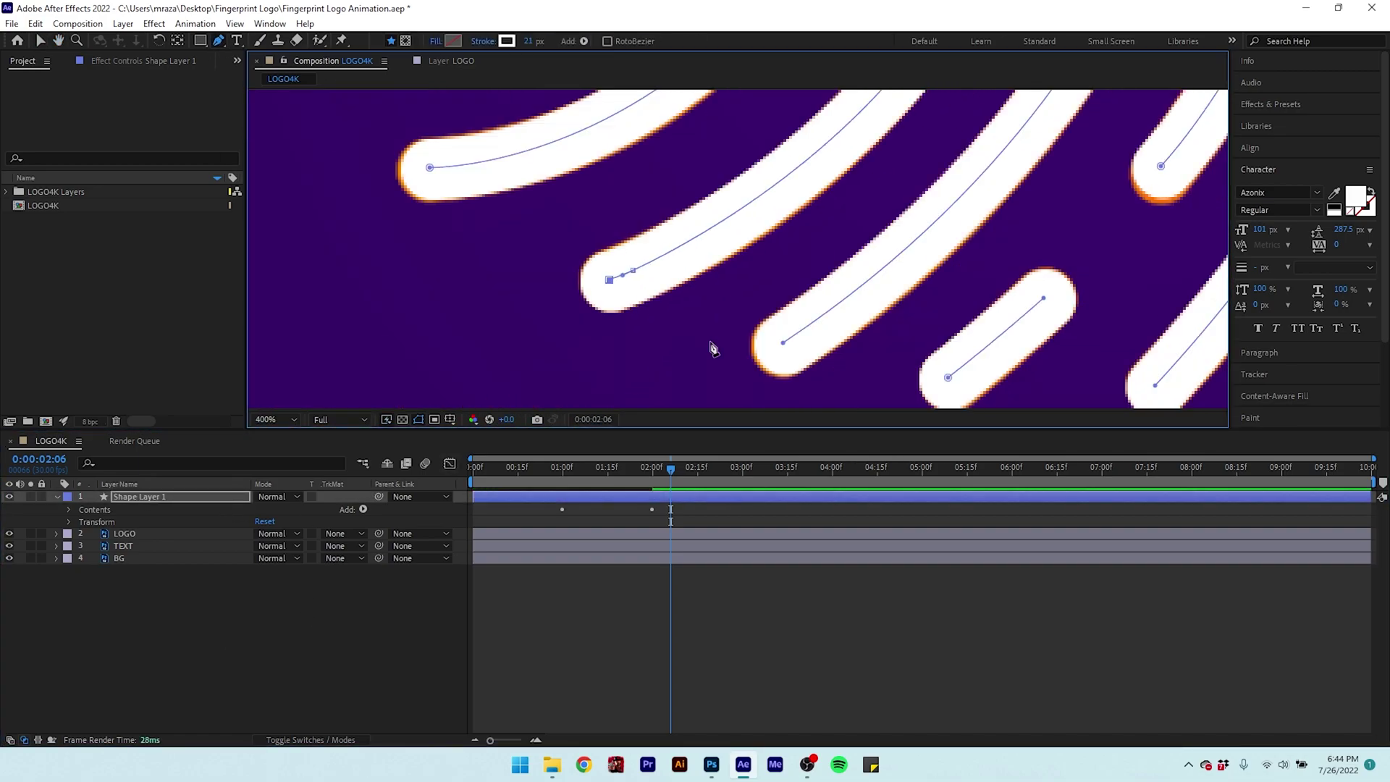
- Nudge the lower end point of the neighbouring diagonal ridge outward to cover its exposed orange cap
{"action": "scroll", "coordinate": [617, 276], "scroll_direction": "up", "scroll_amount": 1}
{"action": "mouse_move", "coordinate": [710, 347]}
{"action": "left_mouse_down"}
{"action": "mouse_move", "coordinate": [616, 276]}
{"action": "mouse_move", "coordinate": [642, 301]}
{"action": "mouse_move", "coordinate": [636, 323]}
{"action": "mouse_move", "coordinate": [613, 320]}
{"action": "mouse_move", "coordinate": [674, 282]}
{"action": "mouse_move", "coordinate": [553, 371]}
{"action": "left_mouse_up"}
{"action": "key", "text": "ctrl+z"}
{"action": "left_click_drag", "start_coordinate": [524, 319], "coordinate": [521, 325]}
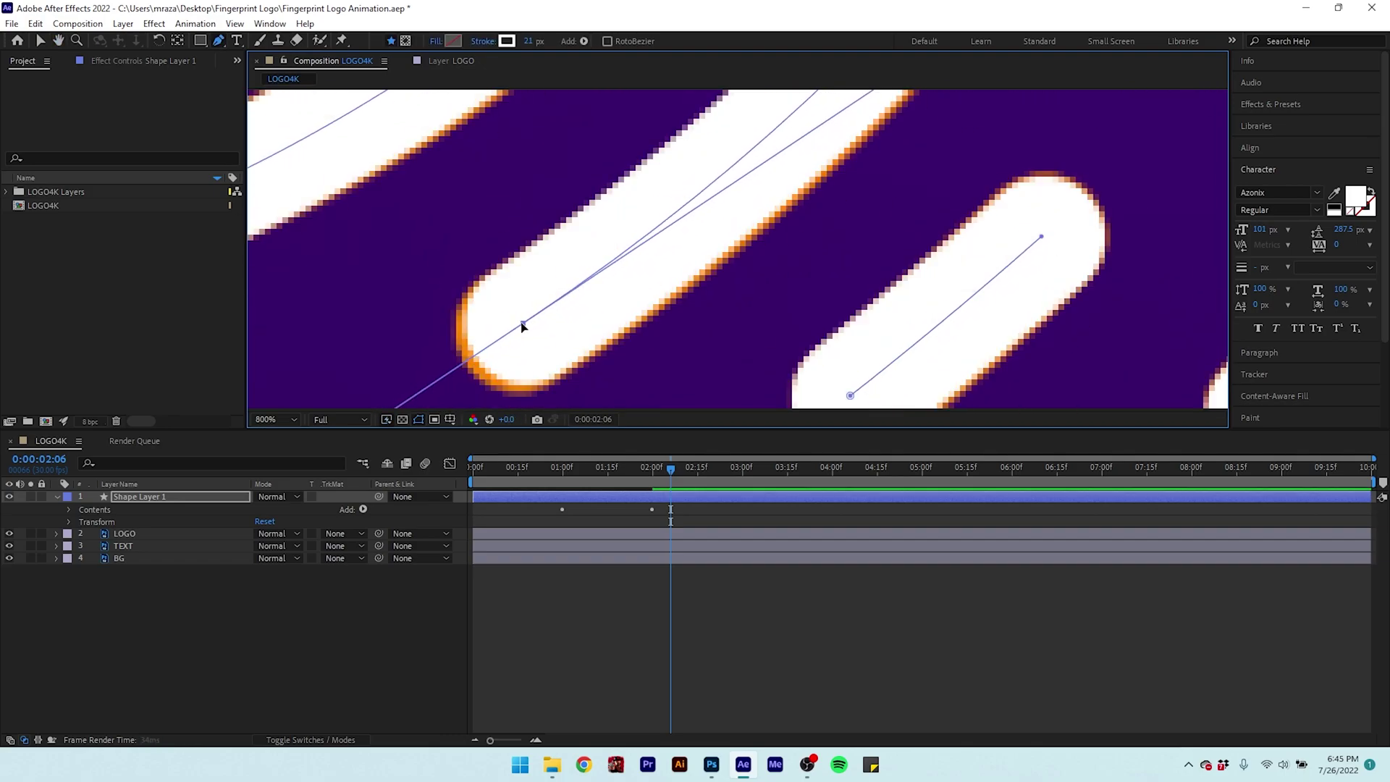
- Fit the end points of the short curved ridge to the logo beneath, undoing the unwanted edit at its left end
{"action": "mouse_move", "coordinate": [1158, 130]}
{"action": "left_mouse_down"}
{"action": "mouse_move", "coordinate": [738, 298]}
{"action": "mouse_move", "coordinate": [724, 354]}
{"action": "left_mouse_up"}
{"action": "left_click", "coordinate": [238, 498]}
{"action": "mouse_move", "coordinate": [715, 250]}
{"action": "left_mouse_down"}
{"action": "mouse_move", "coordinate": [692, 236]}
{"action": "mouse_move", "coordinate": [792, 289]}
{"action": "left_mouse_up"}
{"action": "scroll", "coordinate": [775, 338], "scroll_direction": "down", "scroll_amount": 2}
{"action": "scroll", "coordinate": [550, 293], "scroll_direction": "up", "scroll_amount": 2}
{"action": "left_click", "coordinate": [210, 498]}
{"action": "left_click", "coordinate": [378, 253]}
{"action": "key", "text": "ctrl+z"}
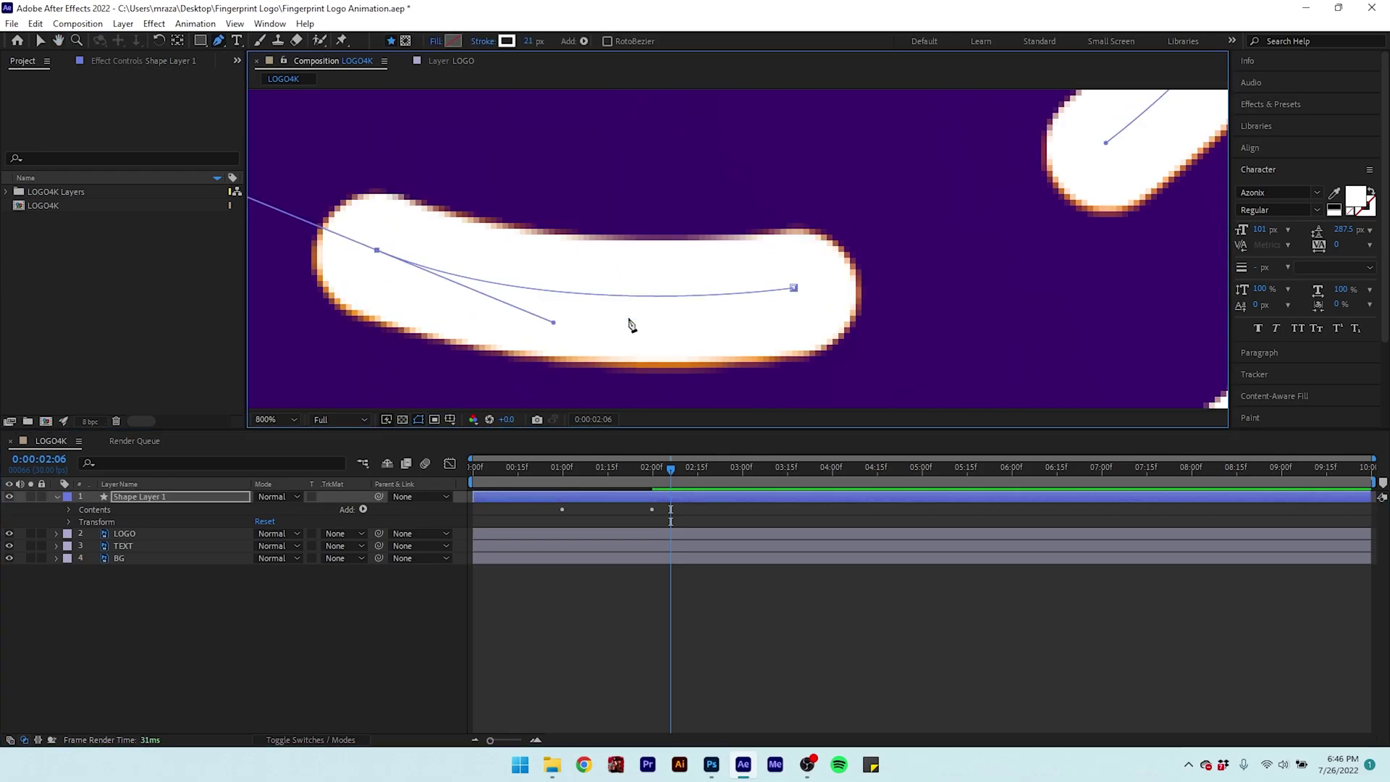
- Refine the long S-shaped ridge by nudging its lower bend's curve handle and a path point to cover the logo edge
{"action": "mouse_move", "coordinate": [941, 391]}
{"action": "left_mouse_down"}
{"action": "mouse_move", "coordinate": [627, 362]}
{"action": "mouse_move", "coordinate": [499, 224]}
{"action": "left_mouse_up"}
{"action": "left_click", "coordinate": [505, 280]}
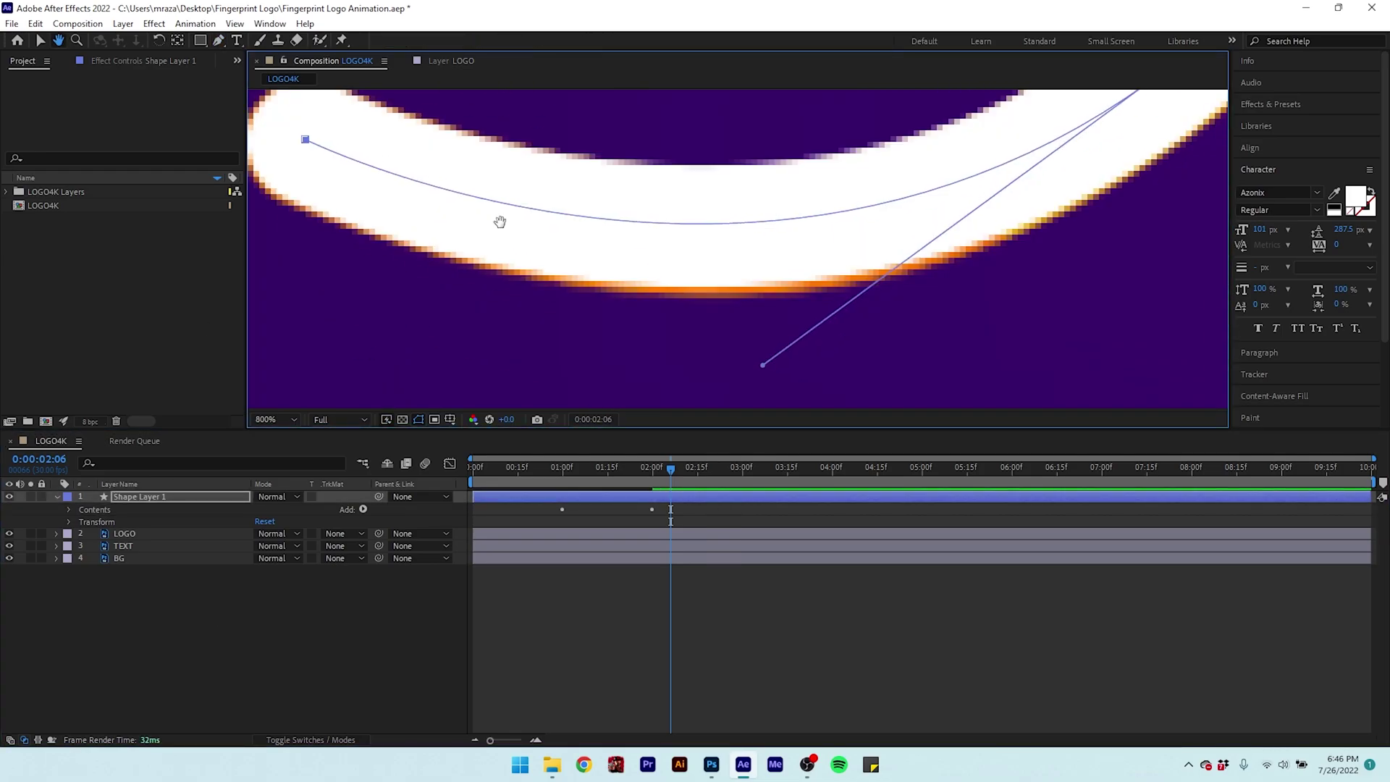
{"action": "left_click_drag", "start_coordinate": [763, 367], "coordinate": [766, 377]}
{"action": "scroll", "coordinate": [765, 377], "scroll_direction": "down", "scroll_amount": 1}
{"action": "left_click_drag", "start_coordinate": [433, 183], "coordinate": [620, 143]}
{"action": "left_click", "coordinate": [217, 497]}
{"action": "scroll", "coordinate": [794, 388], "scroll_direction": "up", "scroll_amount": 1}
{"action": "left_click_drag", "start_coordinate": [794, 388], "coordinate": [452, 219]}
{"action": "mouse_move", "coordinate": [858, 377]}
{"action": "left_mouse_down"}
{"action": "mouse_move", "coordinate": [652, 192]}
{"action": "mouse_move", "coordinate": [592, 338]}
{"action": "left_mouse_up"}
{"action": "scroll", "coordinate": [625, 330], "scroll_direction": "down", "scroll_amount": 1}
{"action": "scroll", "coordinate": [592, 338], "scroll_direction": "up", "scroll_amount": 1}
{"action": "left_click_drag", "start_coordinate": [553, 293], "coordinate": [556, 297]}
{"action": "scroll", "coordinate": [557, 297], "scroll_direction": "down", "scroll_amount": 3}
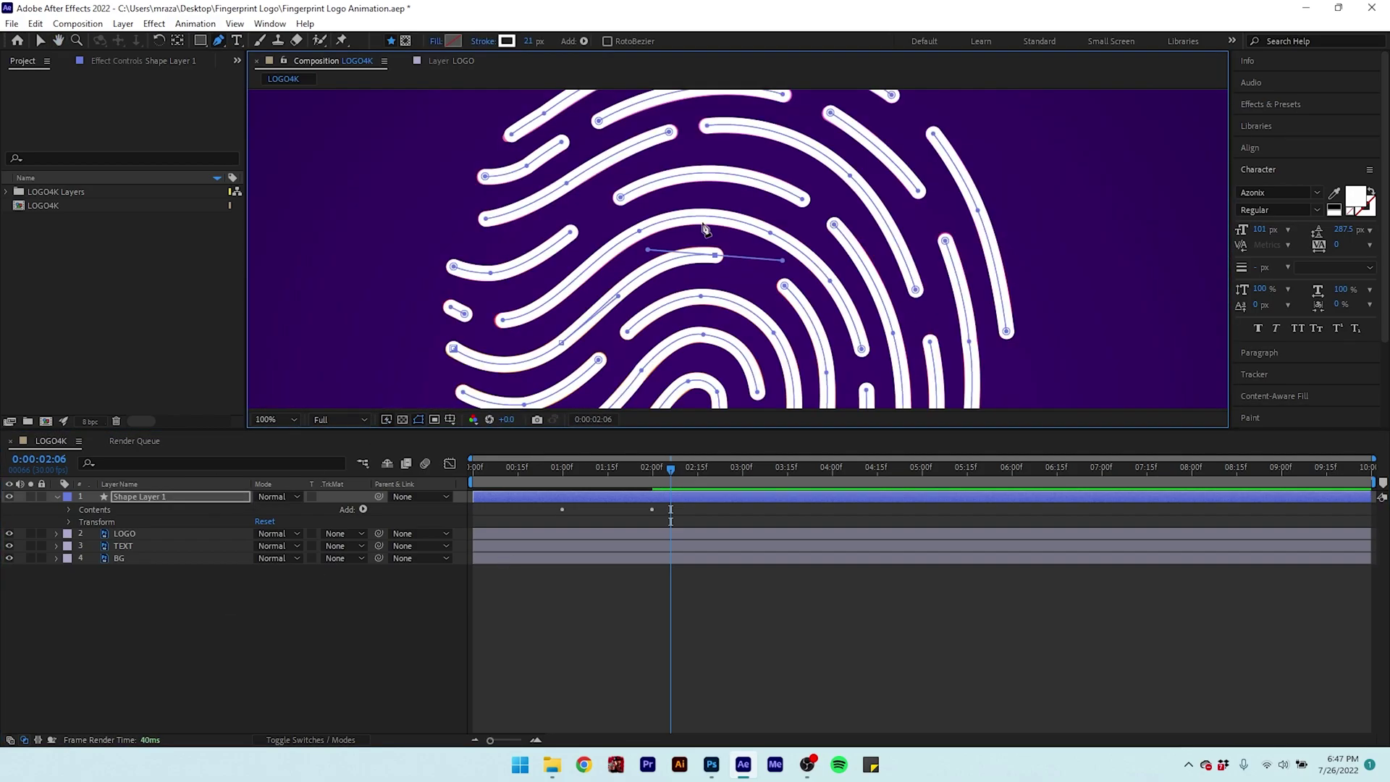
- Move the start point of the long upper arc and the end point of the adjacent ridge outward to cover the pink edges
{"action": "scroll", "coordinate": [796, 239], "scroll_direction": "up", "scroll_amount": 3}
{"action": "key", "text": "v"}
{"action": "left_click_drag", "start_coordinate": [624, 363], "coordinate": [690, 232]}
{"action": "scroll", "coordinate": [691, 232], "scroll_direction": "down", "scroll_amount": 1}
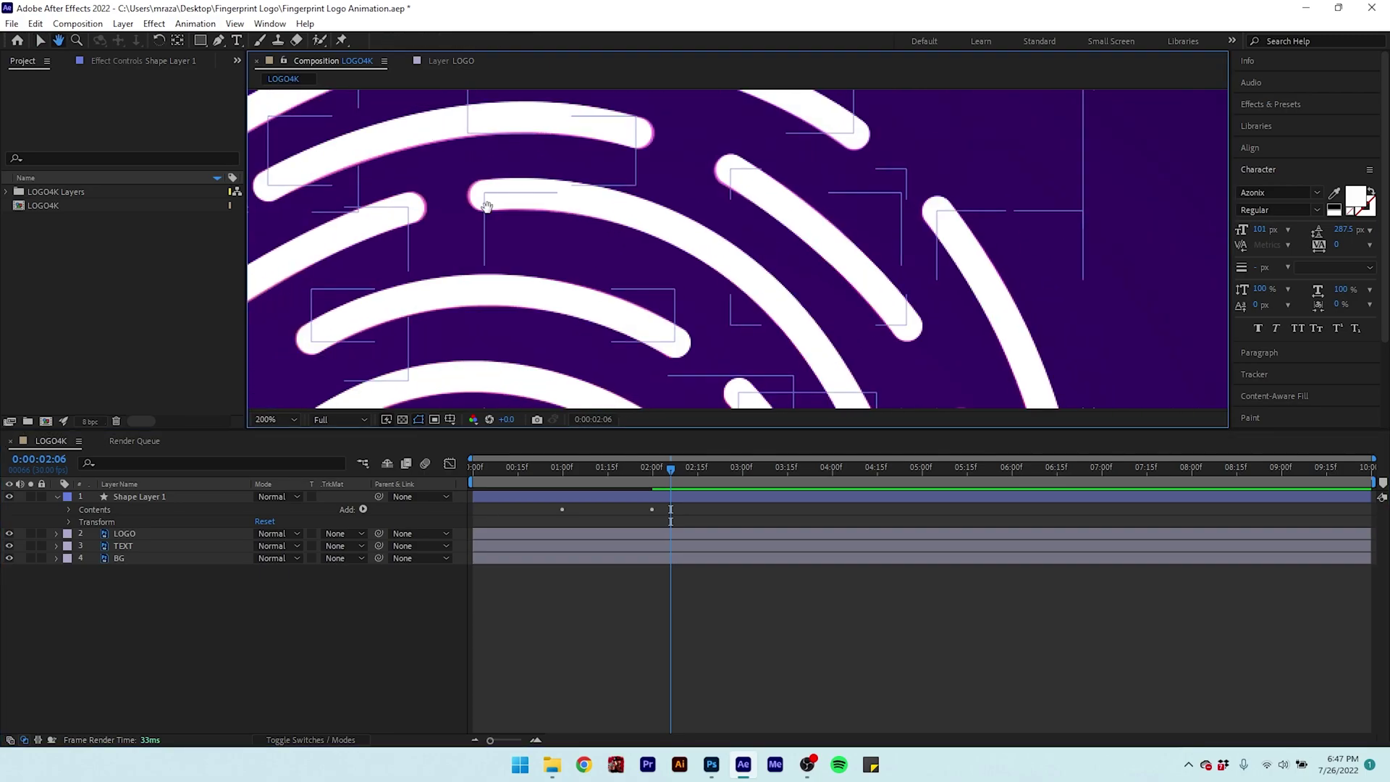
{"action": "scroll", "coordinate": [480, 194], "scroll_direction": "up", "scroll_amount": 2}
{"action": "left_click", "coordinate": [502, 230]}
{"action": "key", "text": "g"}
{"action": "left_click_drag", "start_coordinate": [528, 239], "coordinate": [524, 239]}
{"action": "left_click_drag", "start_coordinate": [394, 308], "coordinate": [801, 252]}
{"action": "left_click_drag", "start_coordinate": [629, 235], "coordinate": [636, 233]}
{"action": "scroll", "coordinate": [471, 124], "scroll_direction": "down", "scroll_amount": 2}
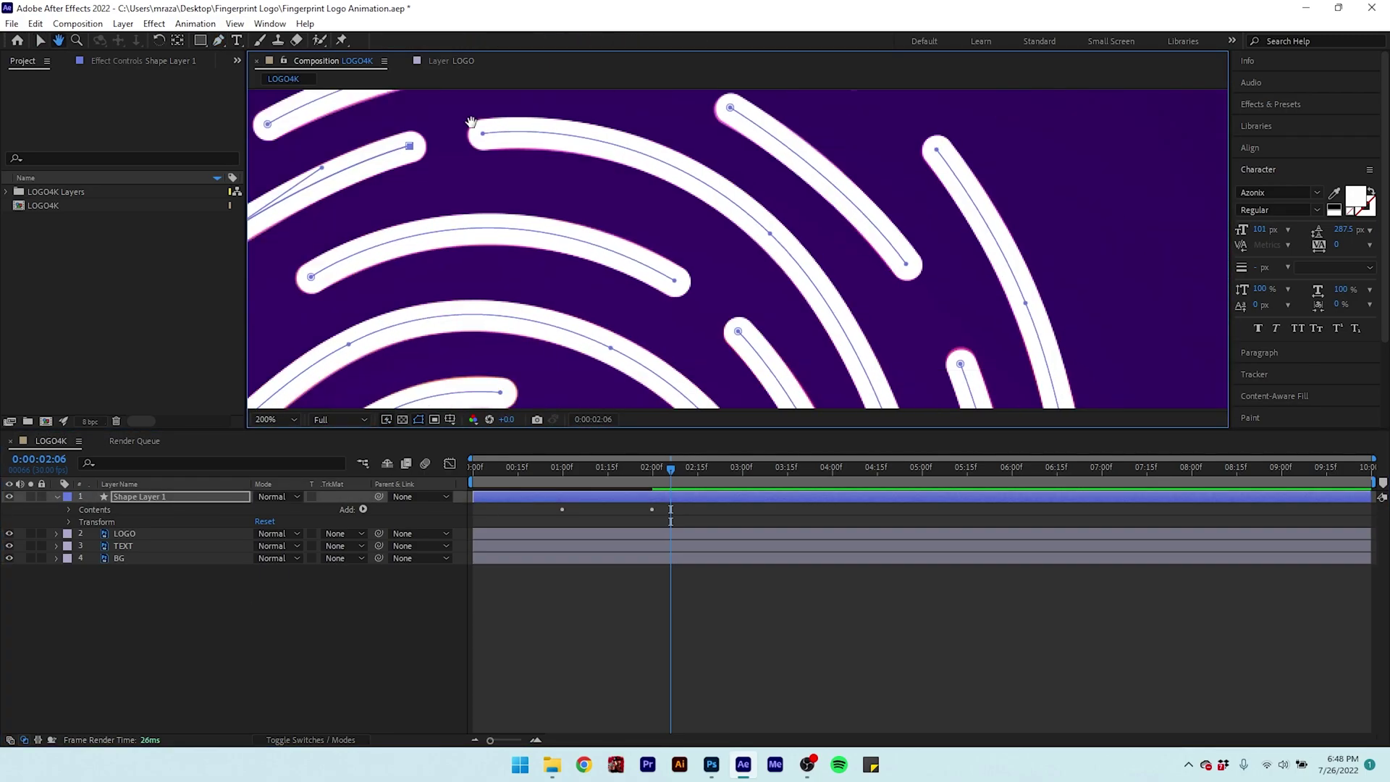
- Touch up the remaining ridge path points so the white strokes cover the coloured logo beneath
{"action": "scroll", "coordinate": [1044, 406], "scroll_direction": "up", "scroll_amount": 2}
{"action": "left_click", "coordinate": [187, 497]}
{"action": "key", "text": "g"}
{"action": "left_click", "coordinate": [694, 236]}
{"action": "left_click_drag", "start_coordinate": [903, 404], "coordinate": [769, 99]}
{"action": "scroll", "coordinate": [769, 99], "scroll_direction": "down", "scroll_amount": 3}
{"action": "left_click_drag", "start_coordinate": [637, 114], "coordinate": [955, 407]}
{"action": "scroll", "coordinate": [630, 286], "scroll_direction": "up", "scroll_amount": 4}
{"action": "key", "text": "g"}
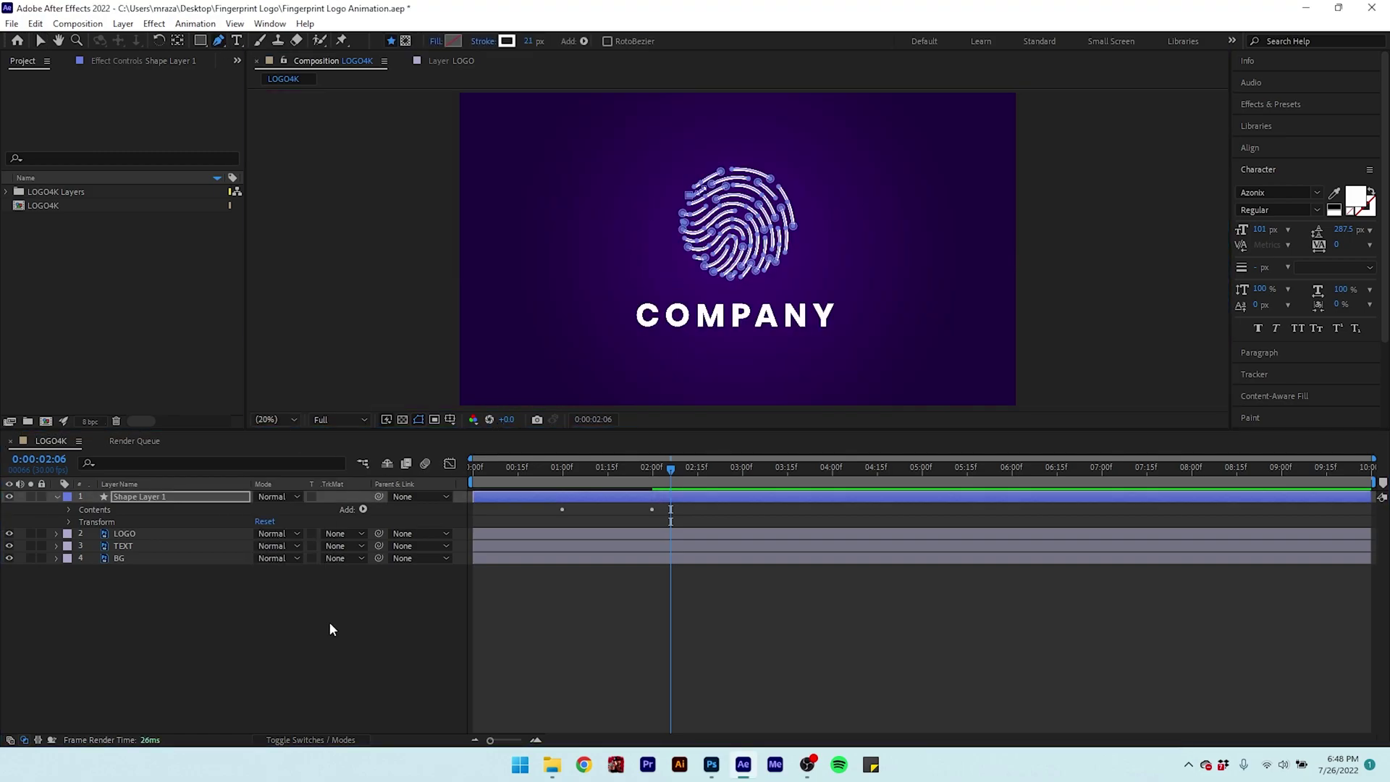
- Copy Trim Paths 1 from Shape 1 of Shape Layer 1 with the playhead at 0:00:01:00
{"action": "left_click", "coordinate": [68, 509]}
{"action": "scroll", "coordinate": [98, 588], "scroll_direction": "down", "scroll_amount": 2}
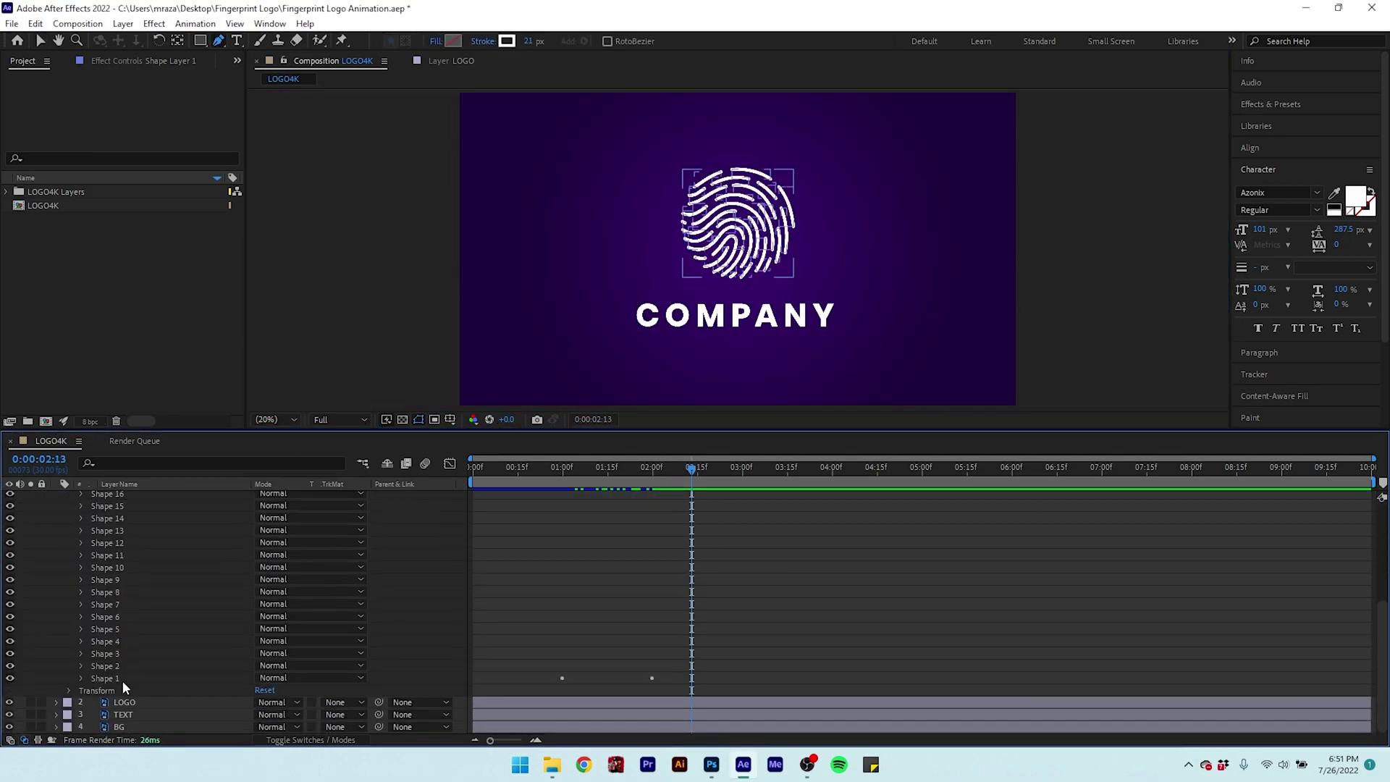
{"action": "left_click", "coordinate": [110, 679]}
{"action": "left_click", "coordinate": [80, 678]}
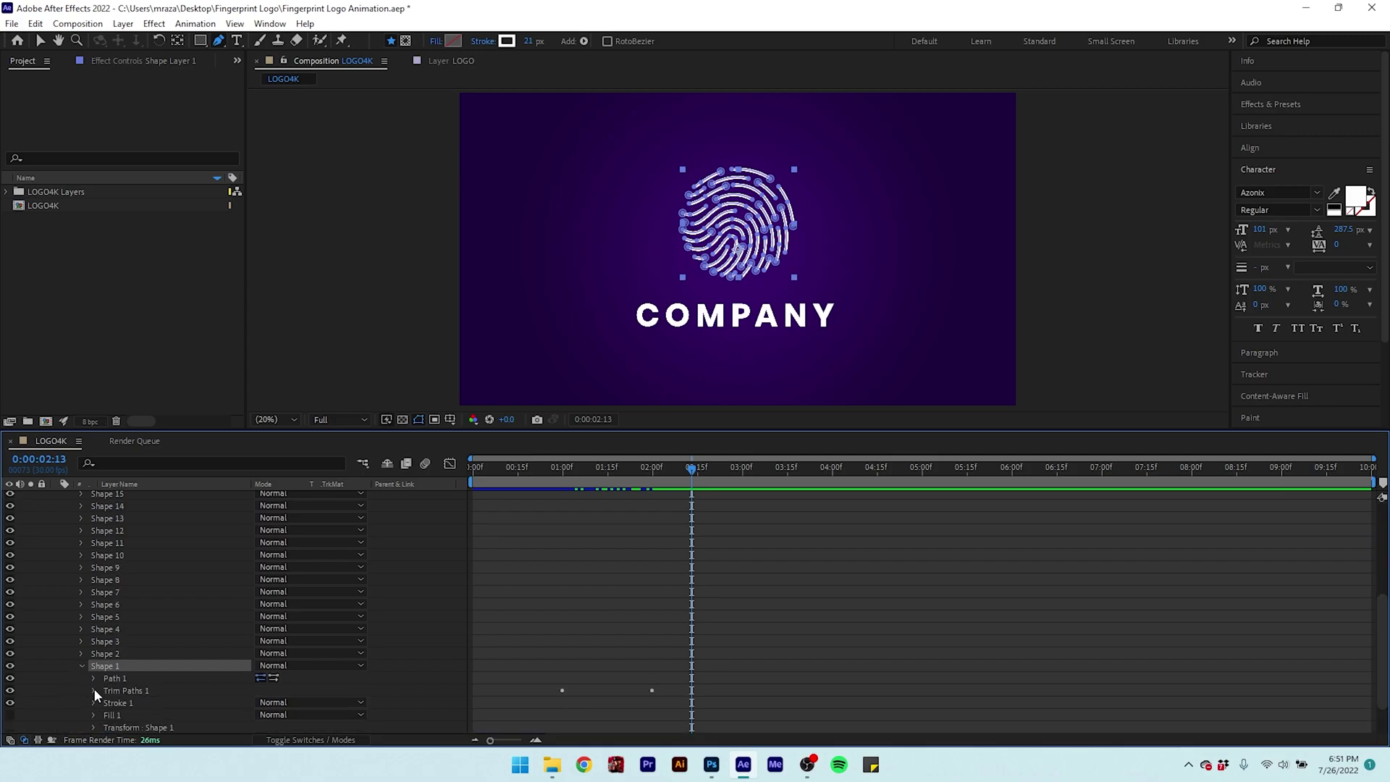
{"action": "left_click", "coordinate": [197, 683]}
{"action": "left_click_drag", "start_coordinate": [625, 470], "coordinate": [563, 500]}
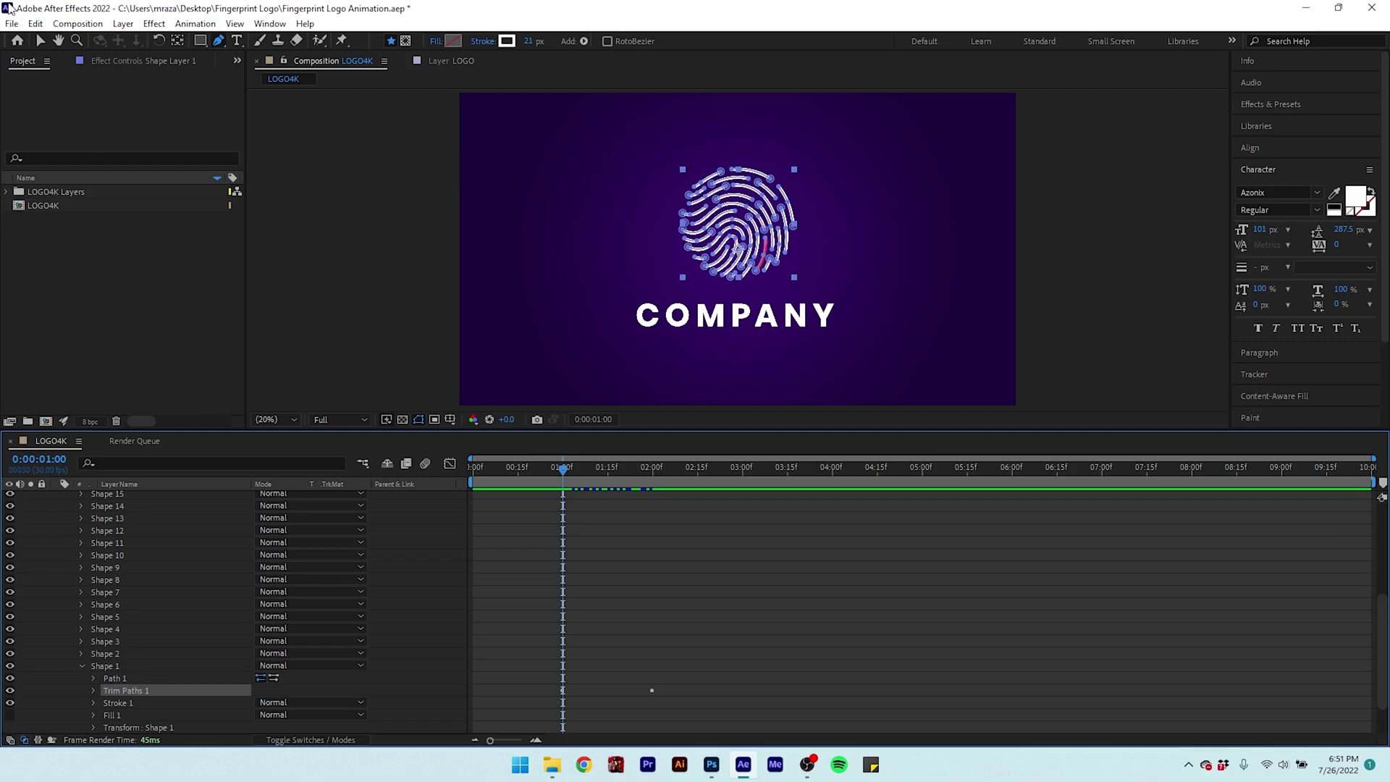
{"action": "left_click", "coordinate": [37, 23]}
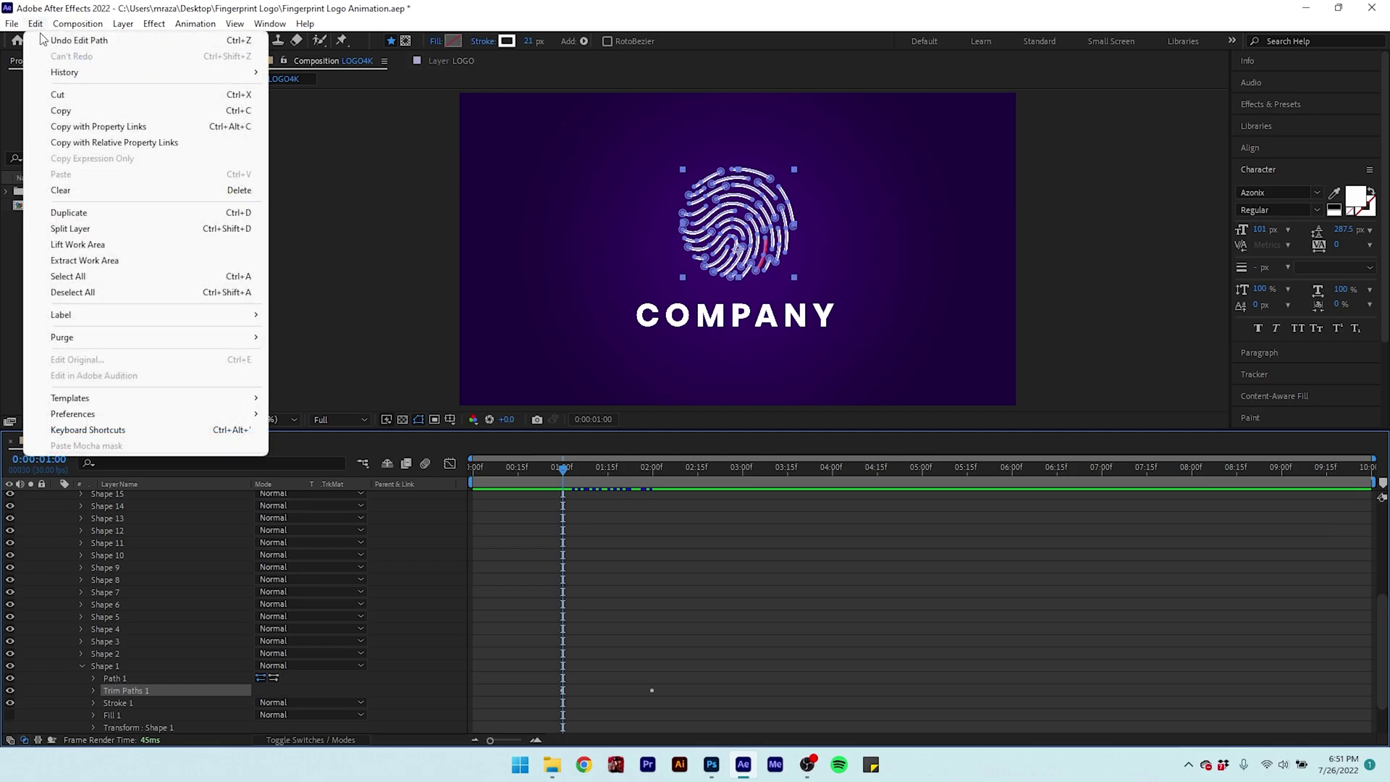
{"action": "left_click", "coordinate": [71, 114]}
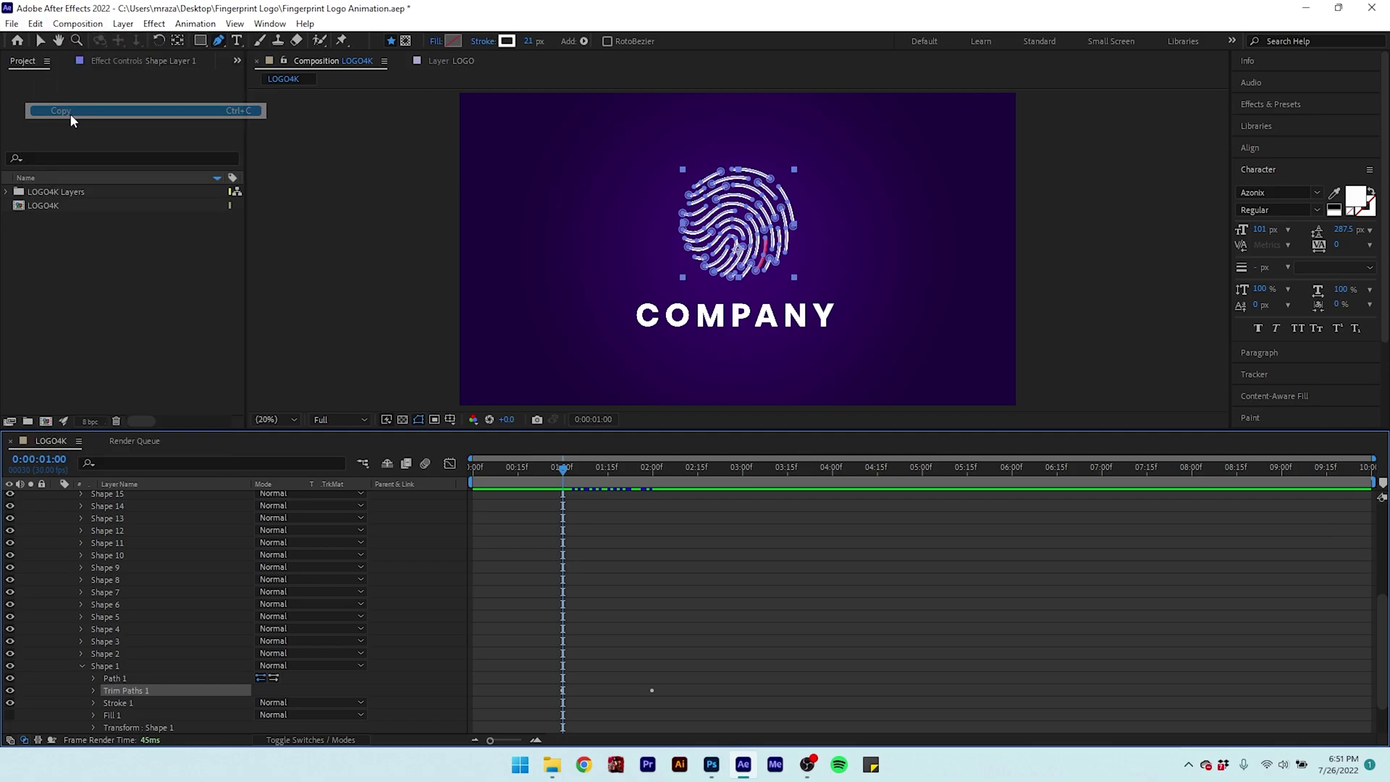
- Paste the copied Trim Paths onto Shape 2 through Shape 28 at 0:00:01:00 and preview the reveal
{"action": "left_click", "coordinate": [83, 665]}
{"action": "left_click", "coordinate": [109, 666]}
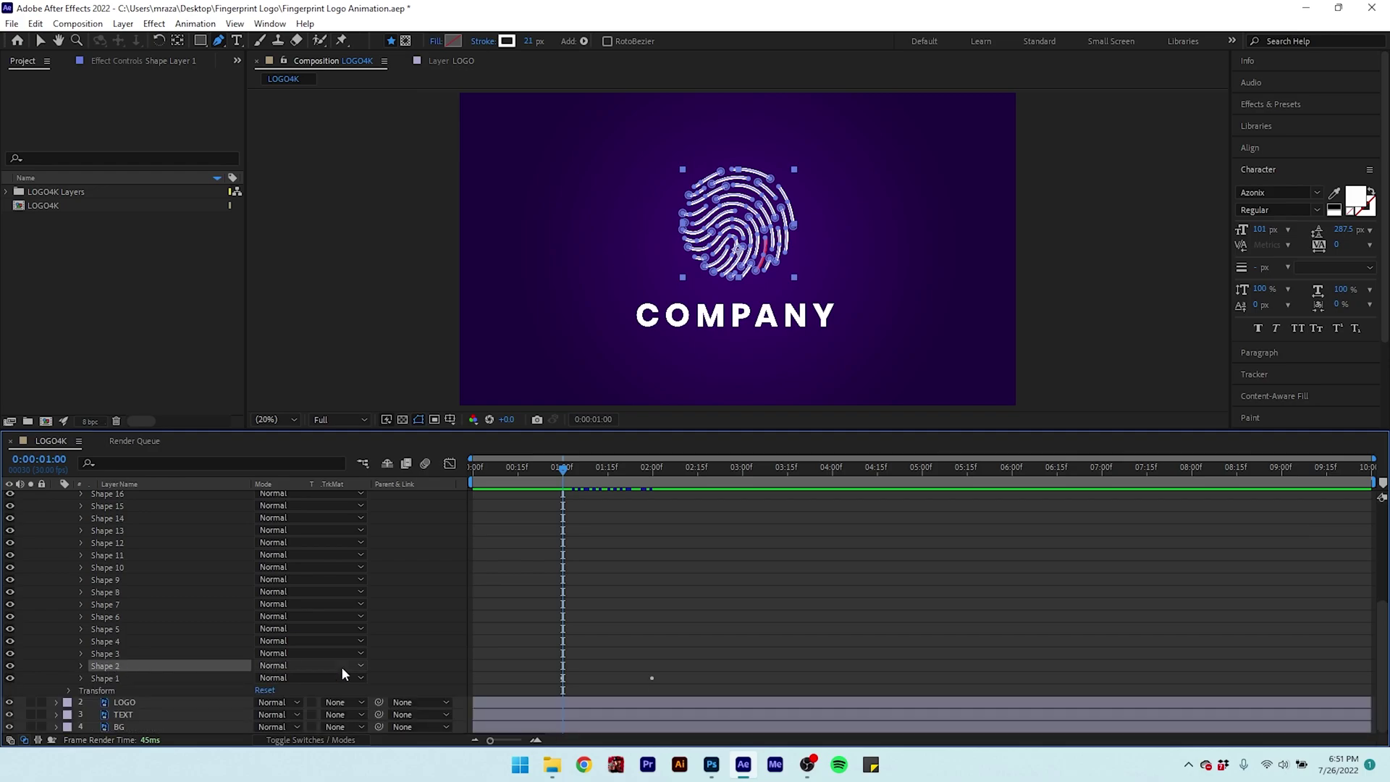
{"action": "left_click_drag", "start_coordinate": [387, 661], "coordinate": [107, 524]}
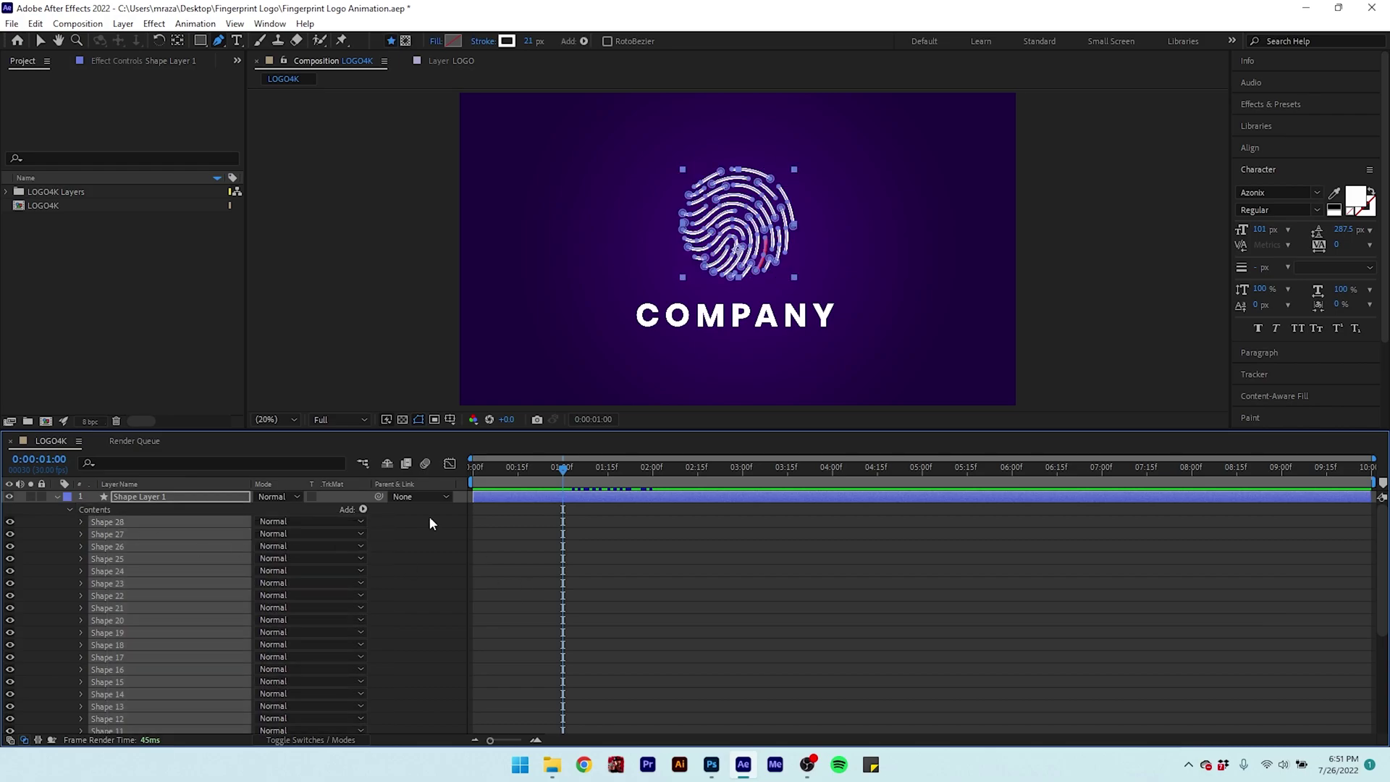
{"action": "left_click", "coordinate": [40, 24]}
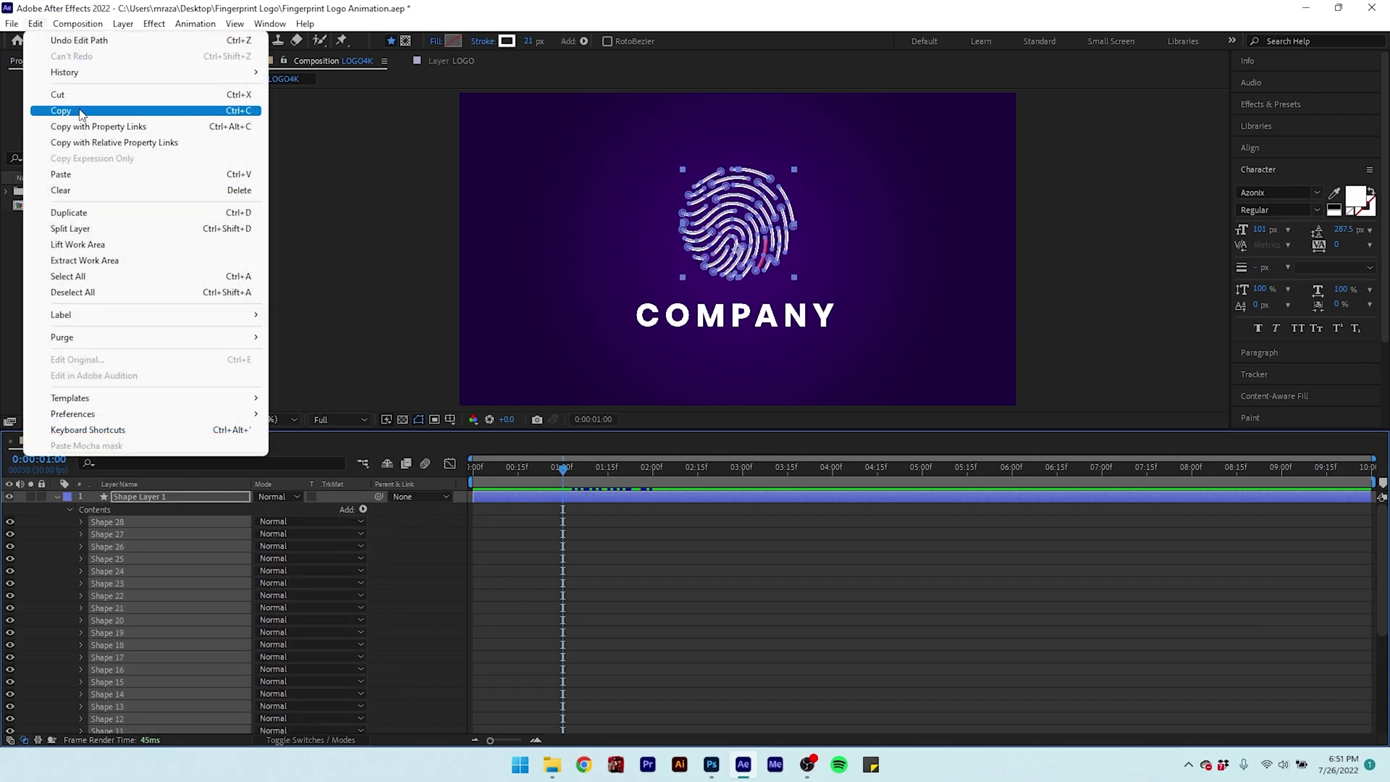
{"action": "left_click", "coordinate": [84, 181]}
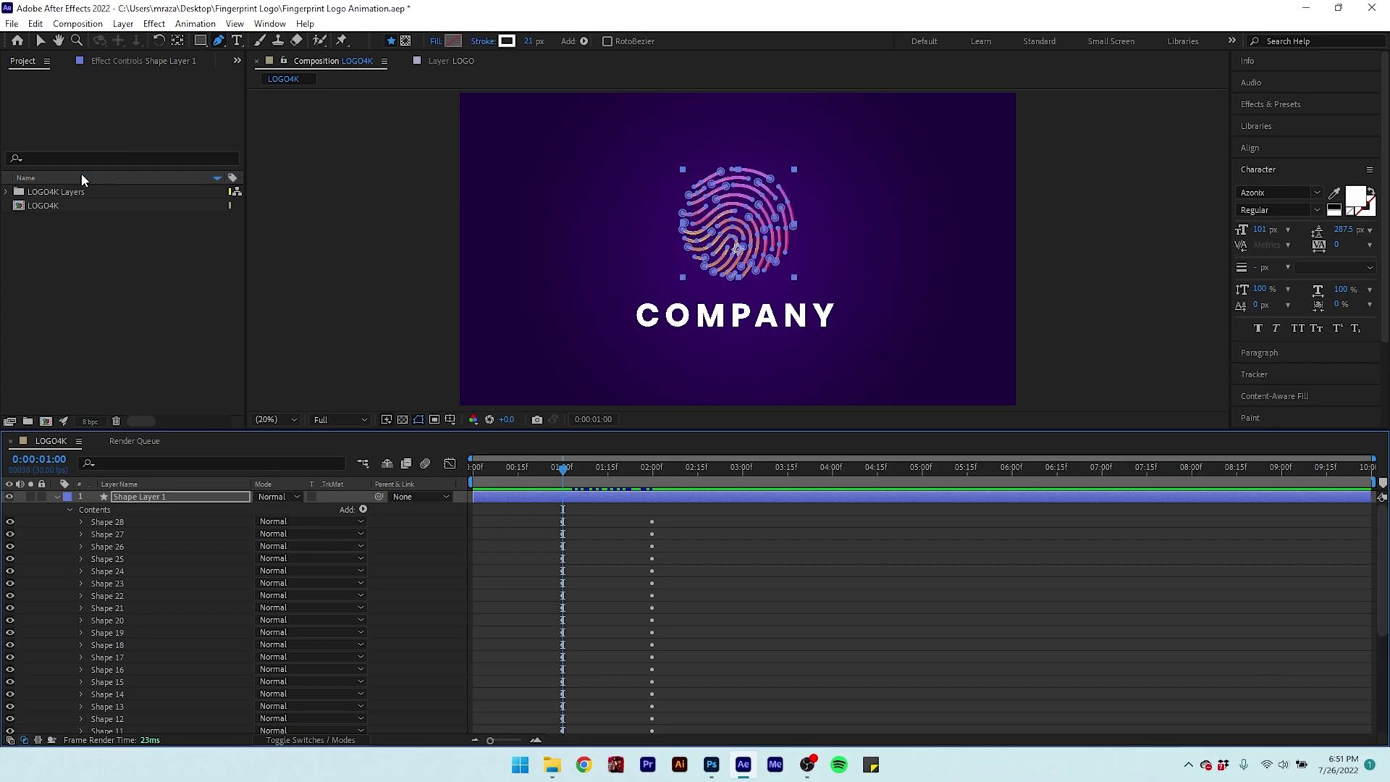
{"action": "key", "text": "space"}
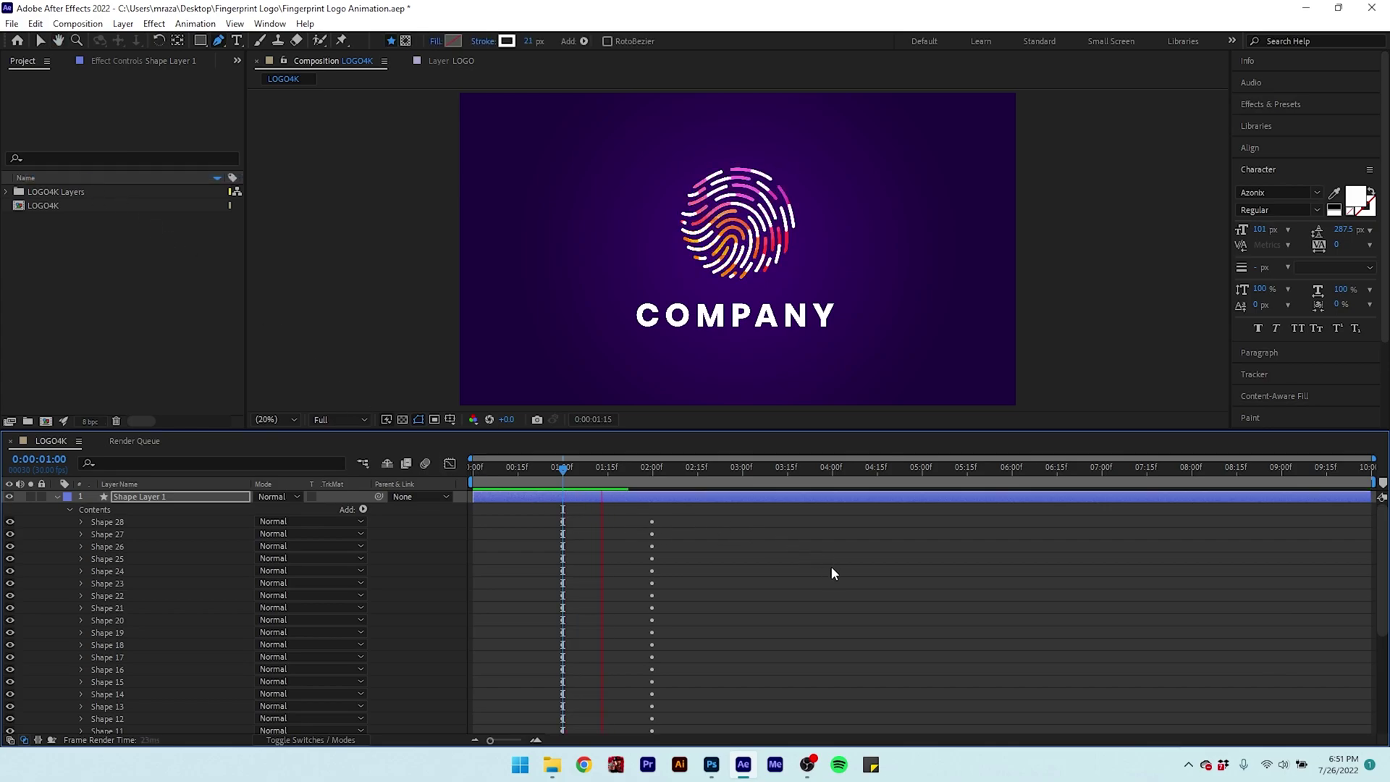
{"action": "left_click_drag", "start_coordinate": [659, 474], "coordinate": [536, 481]}
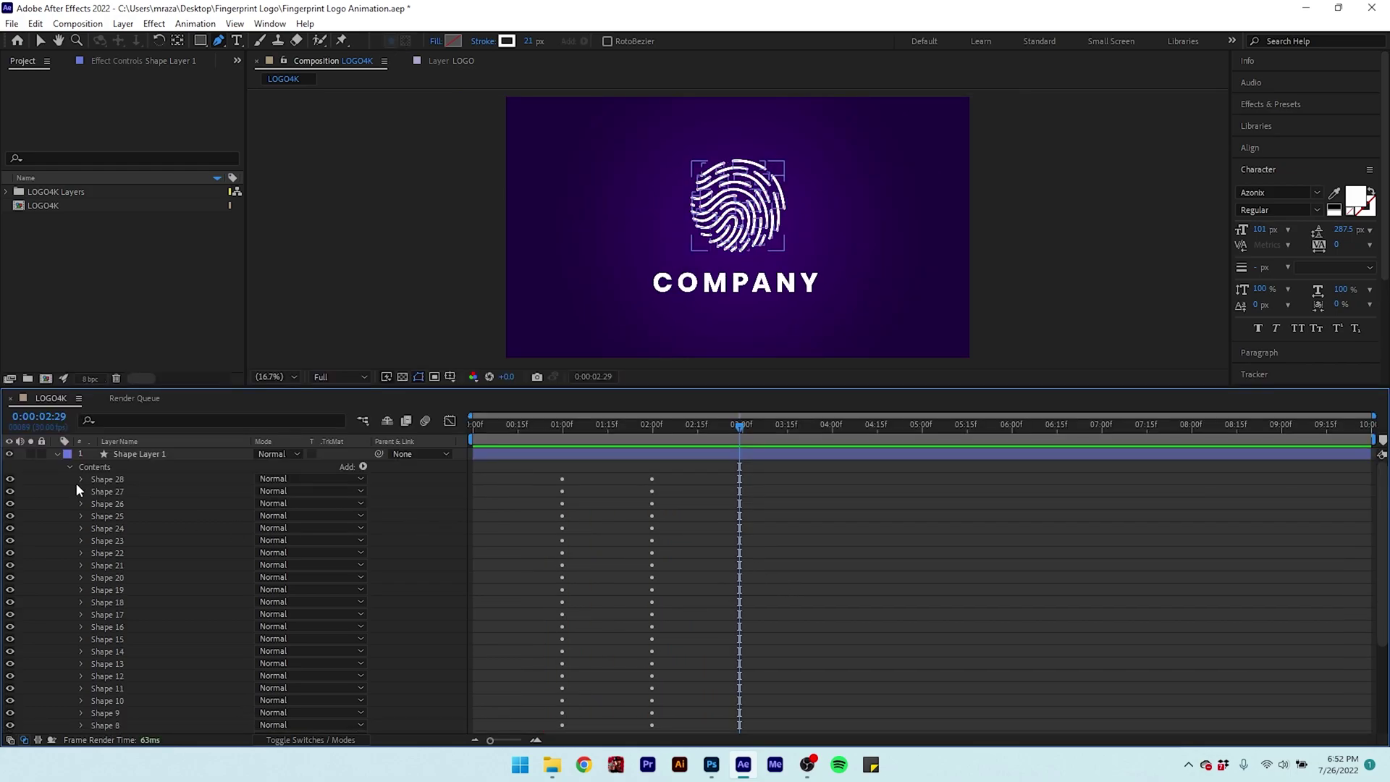
- Collapse Shape Layer 1, set the LOGO layer's track matte to Alpha Matte "Shape Layer 1" and play back the result
{"action": "left_click", "coordinate": [70, 467]}
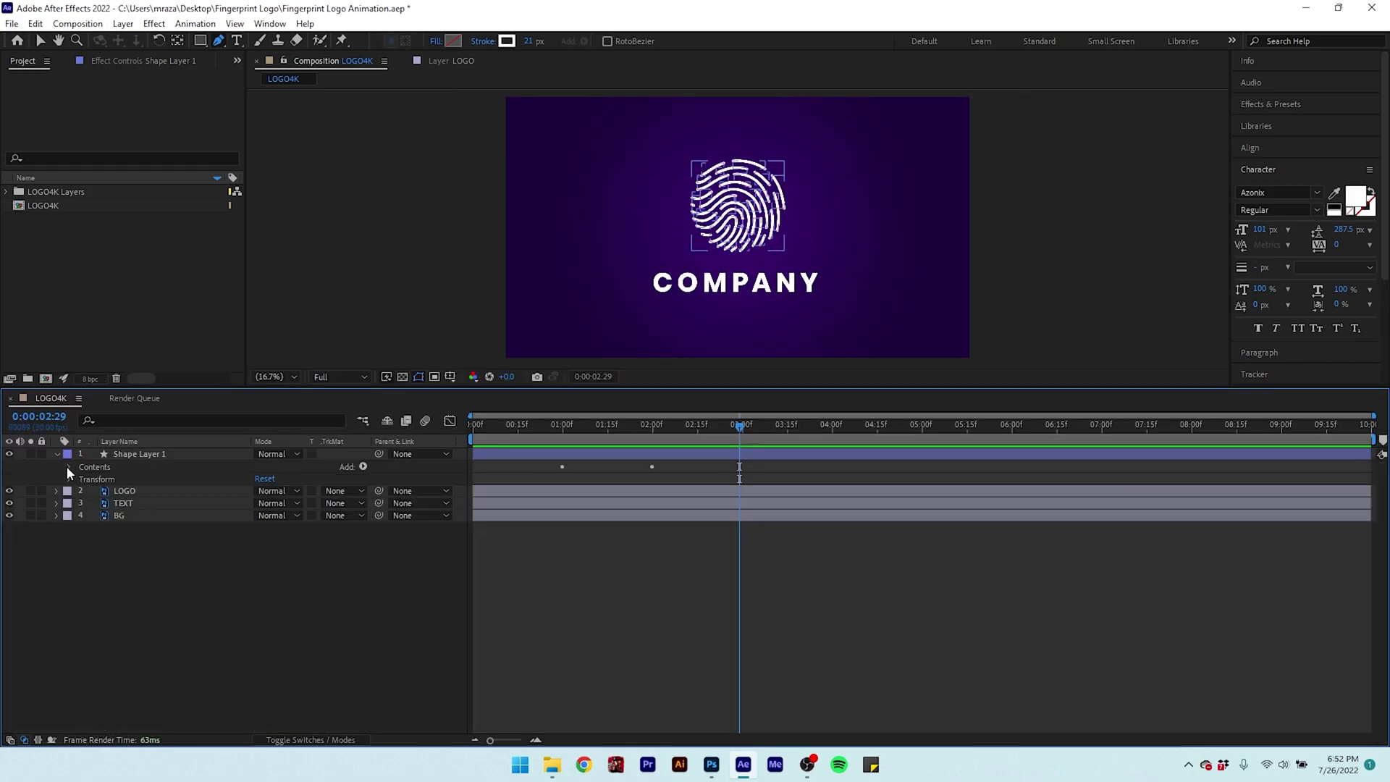
{"action": "left_click", "coordinate": [137, 453]}
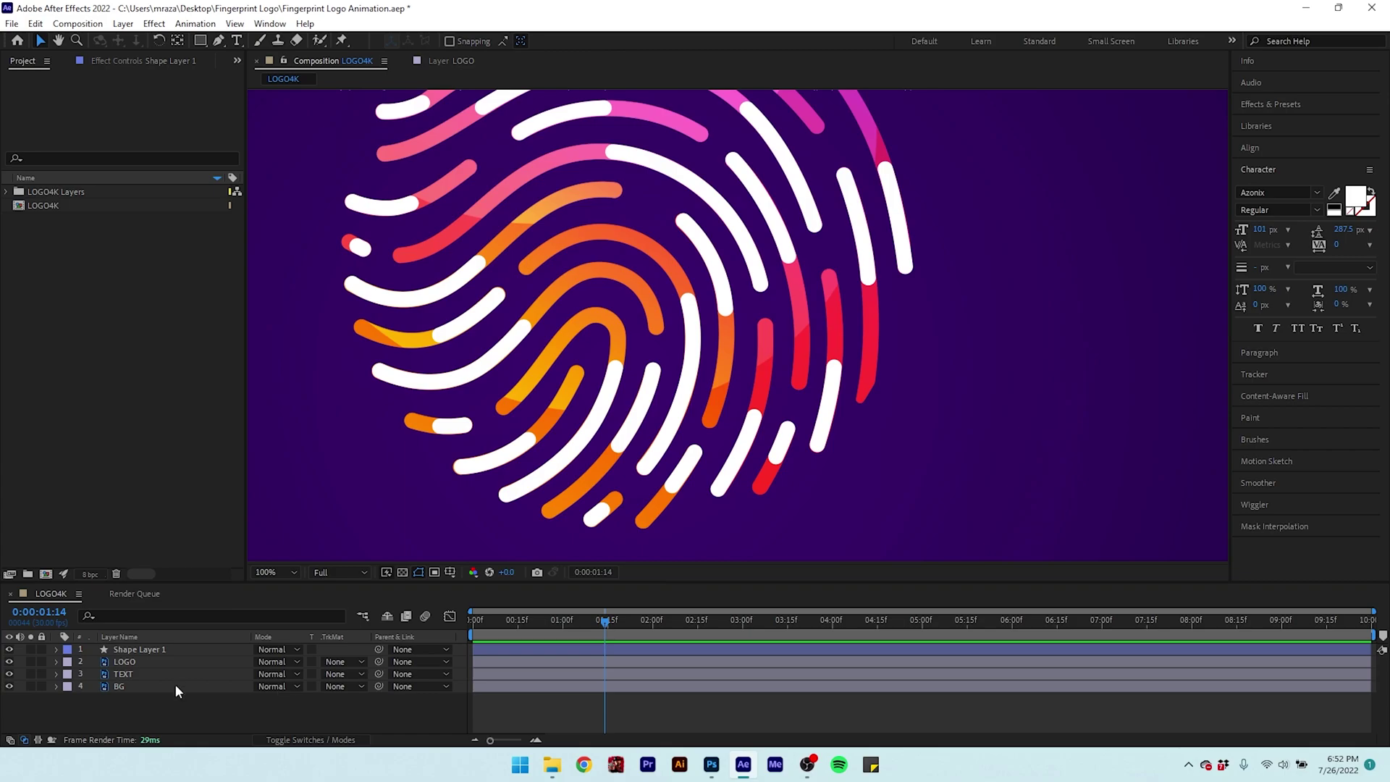
{"action": "left_click", "coordinate": [120, 662]}
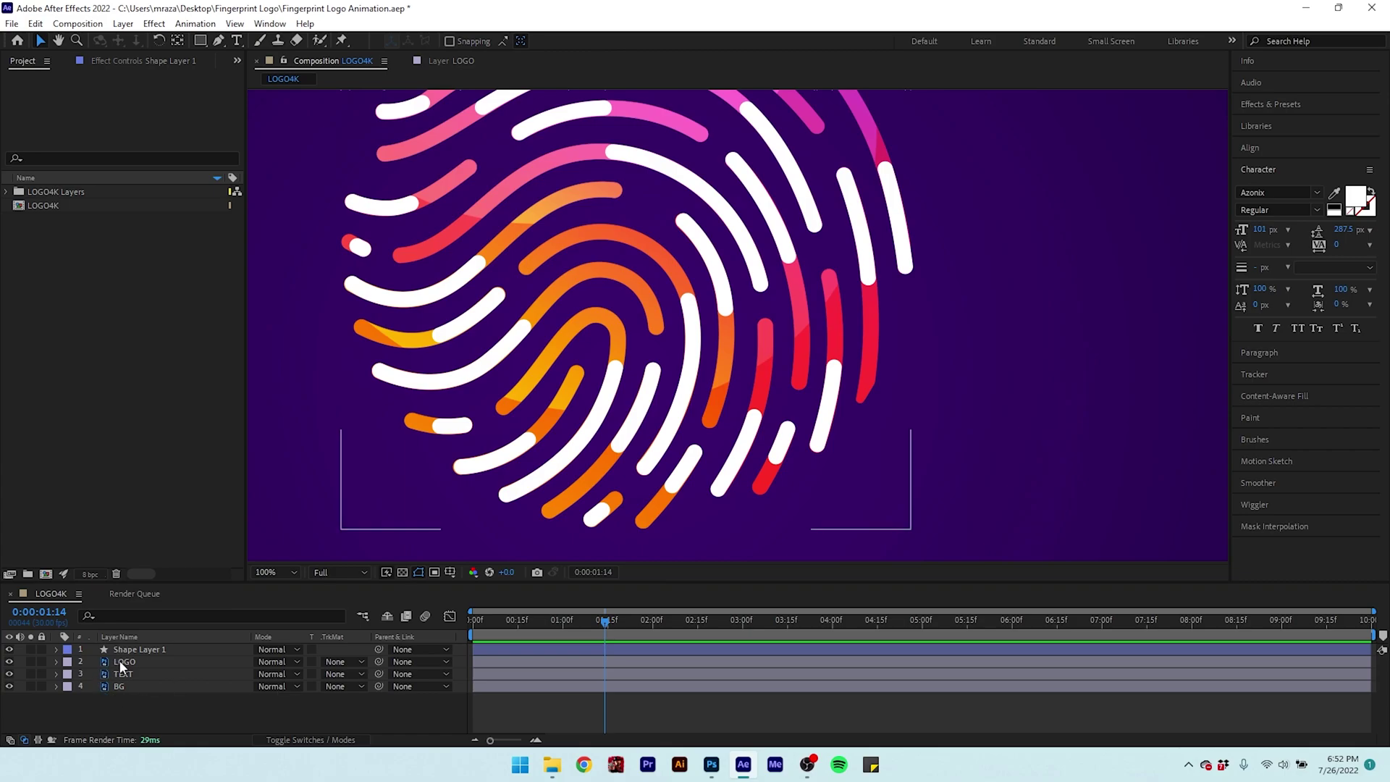
{"action": "left_click", "coordinate": [337, 663]}
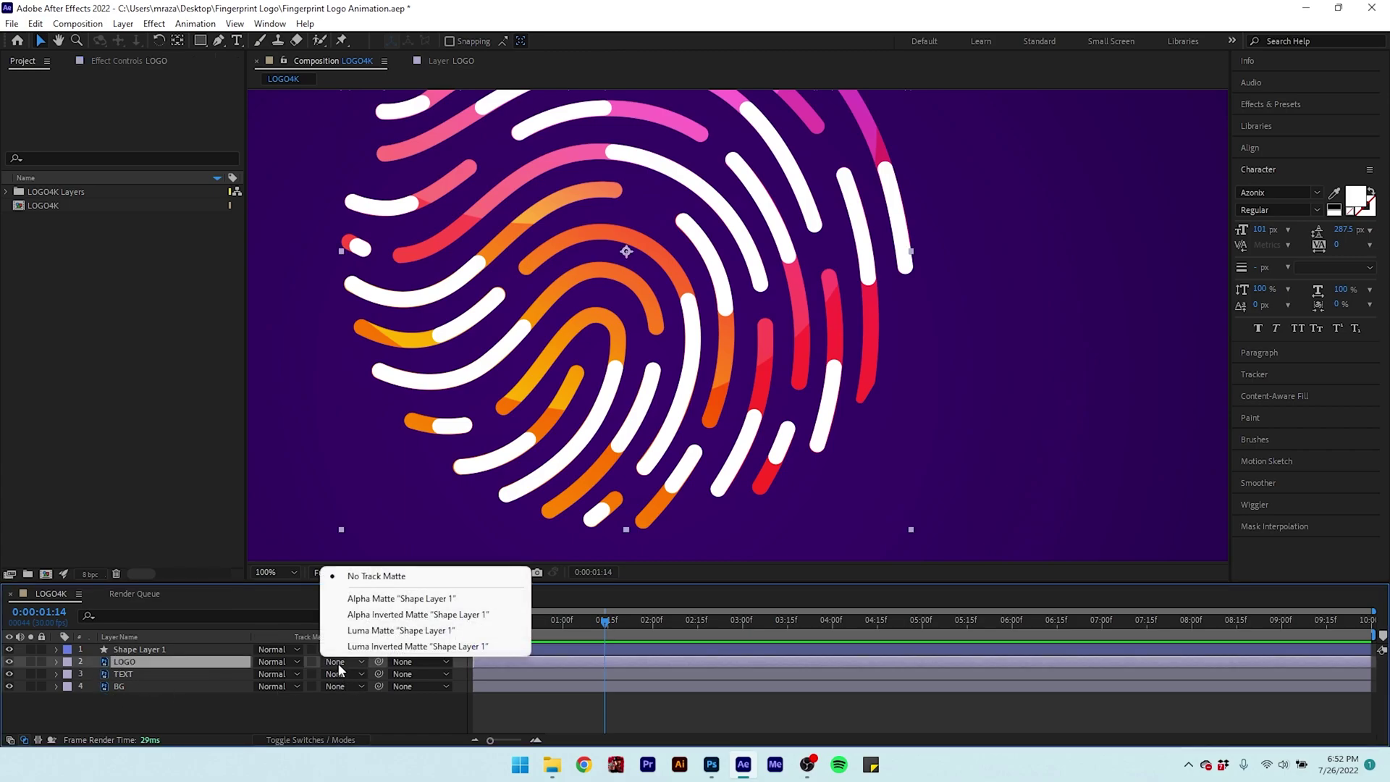
{"action": "left_click", "coordinate": [396, 598]}
{"action": "left_click_drag", "start_coordinate": [578, 624], "coordinate": [649, 633]}
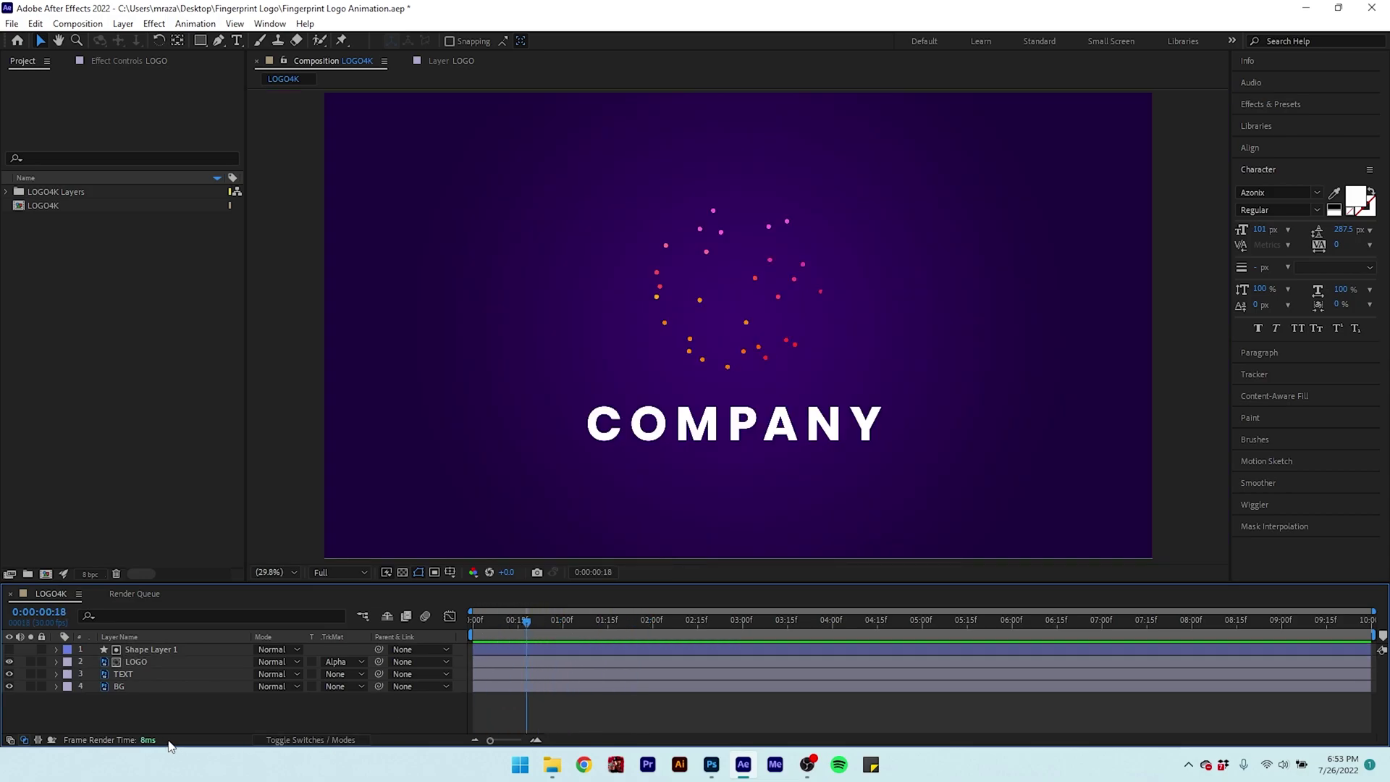
{"action": "key", "text": "space"}
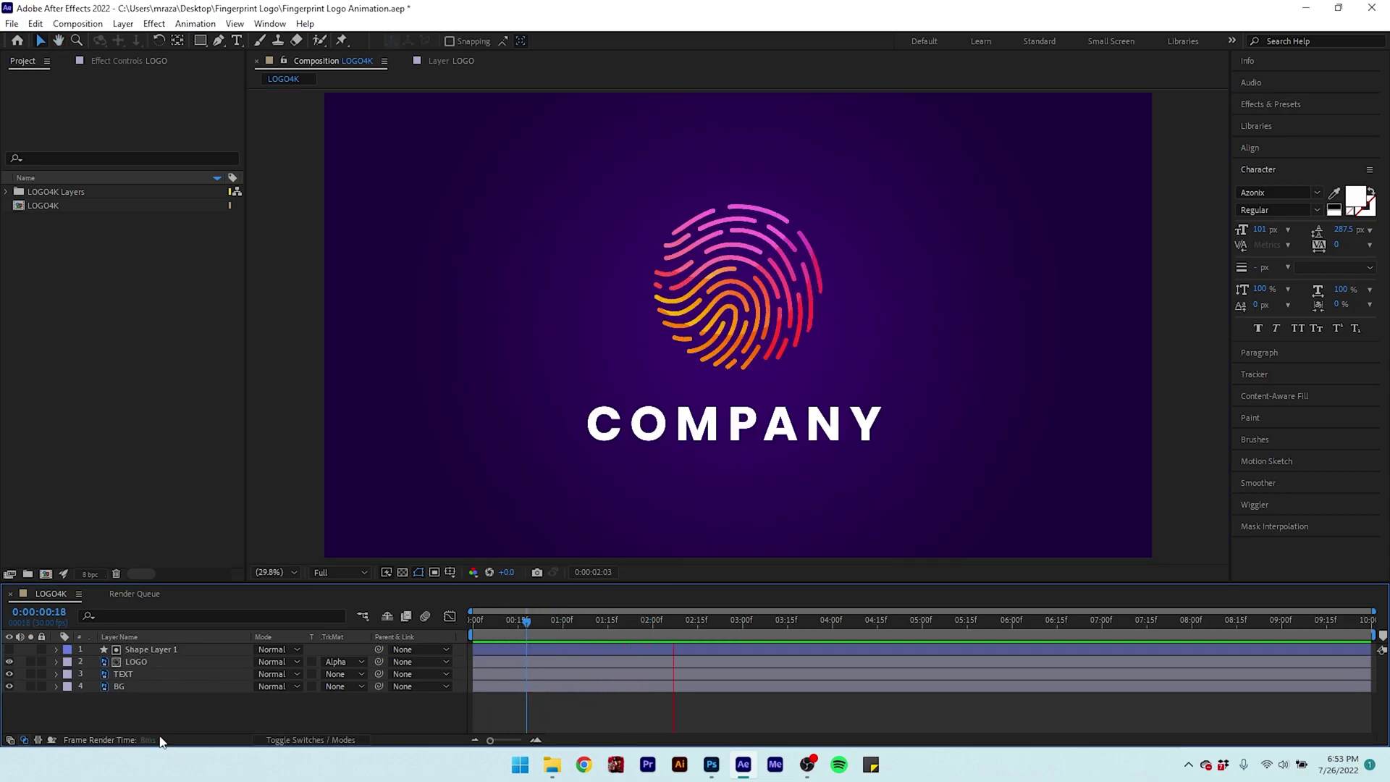
{"action": "key", "text": "space"}
- Duplicate the LOGO layer and place the copy directly below the original LOGO layer
{"action": "left_click", "coordinate": [146, 675]}
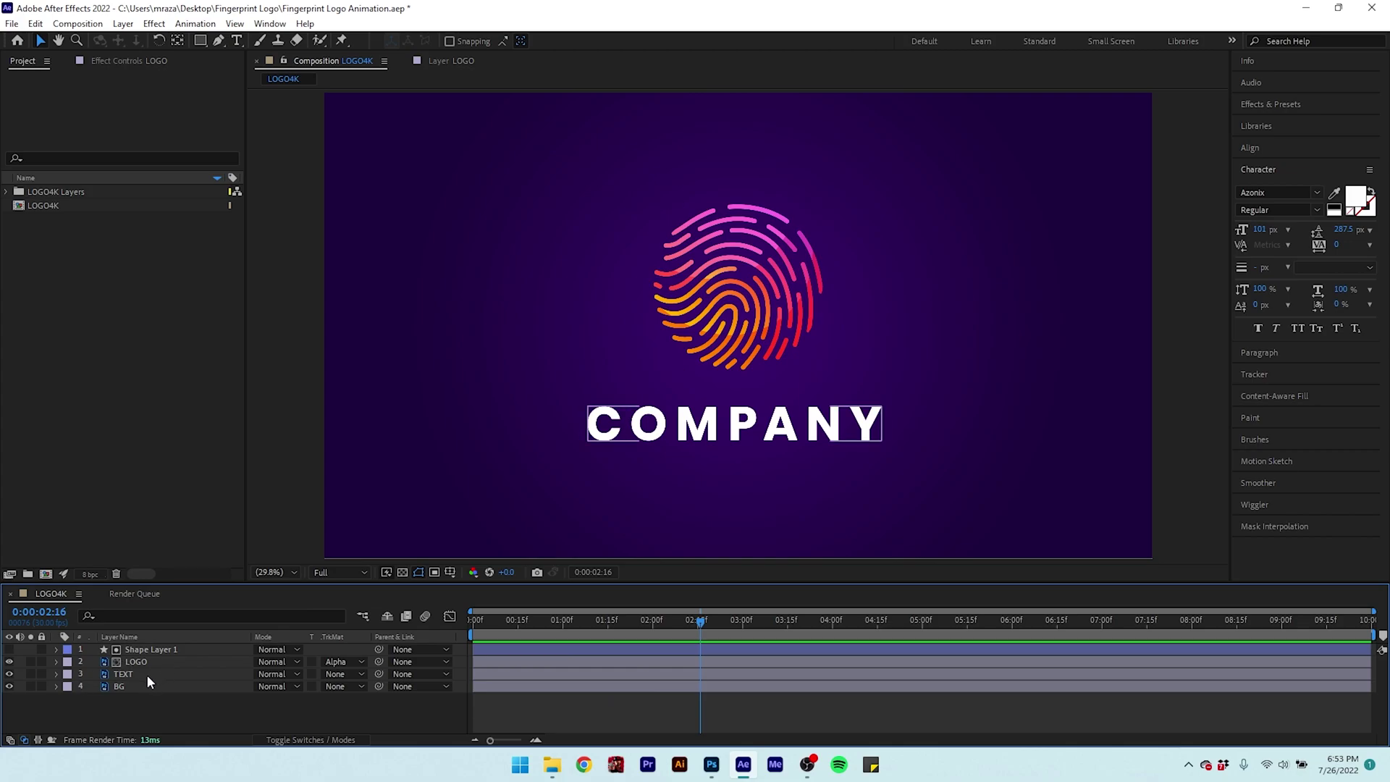
{"action": "left_click", "coordinate": [148, 662]}
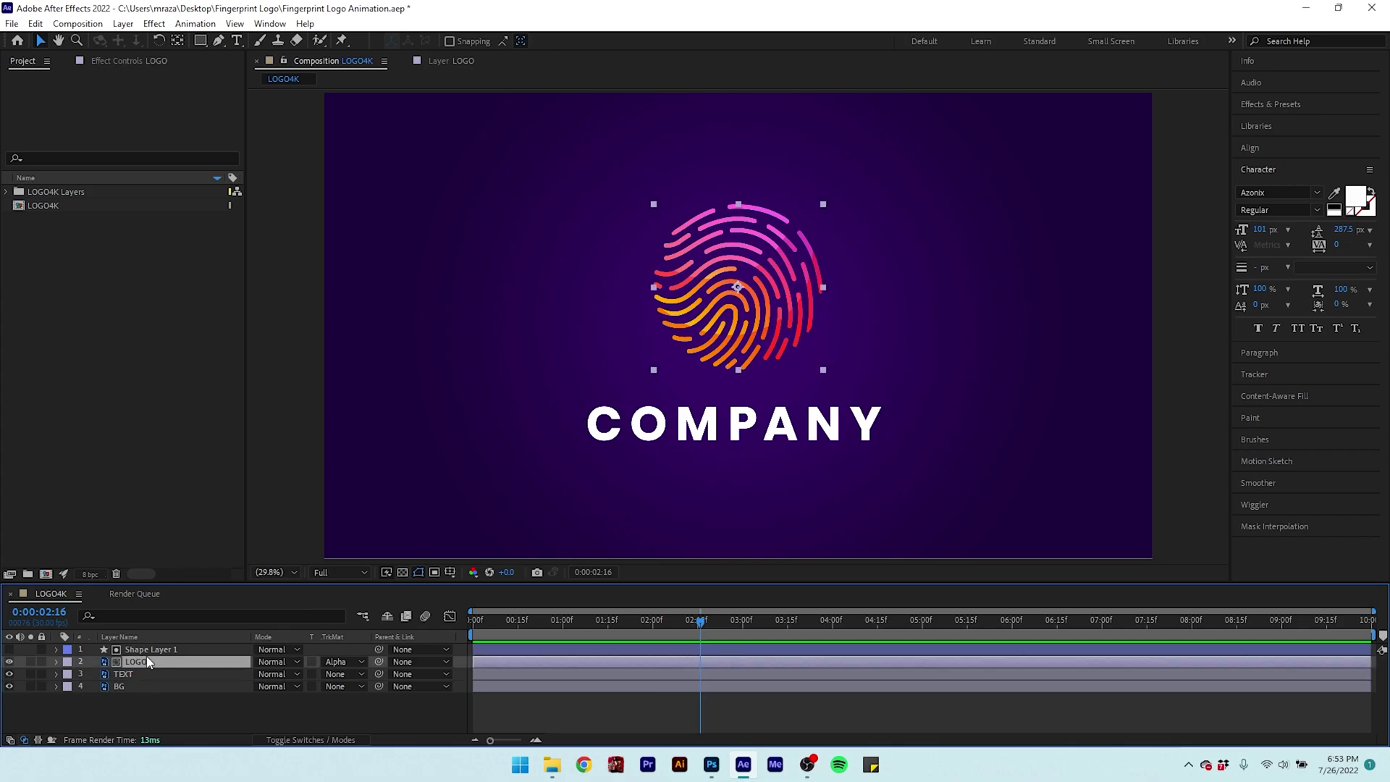
{"action": "left_click", "coordinate": [35, 24]}
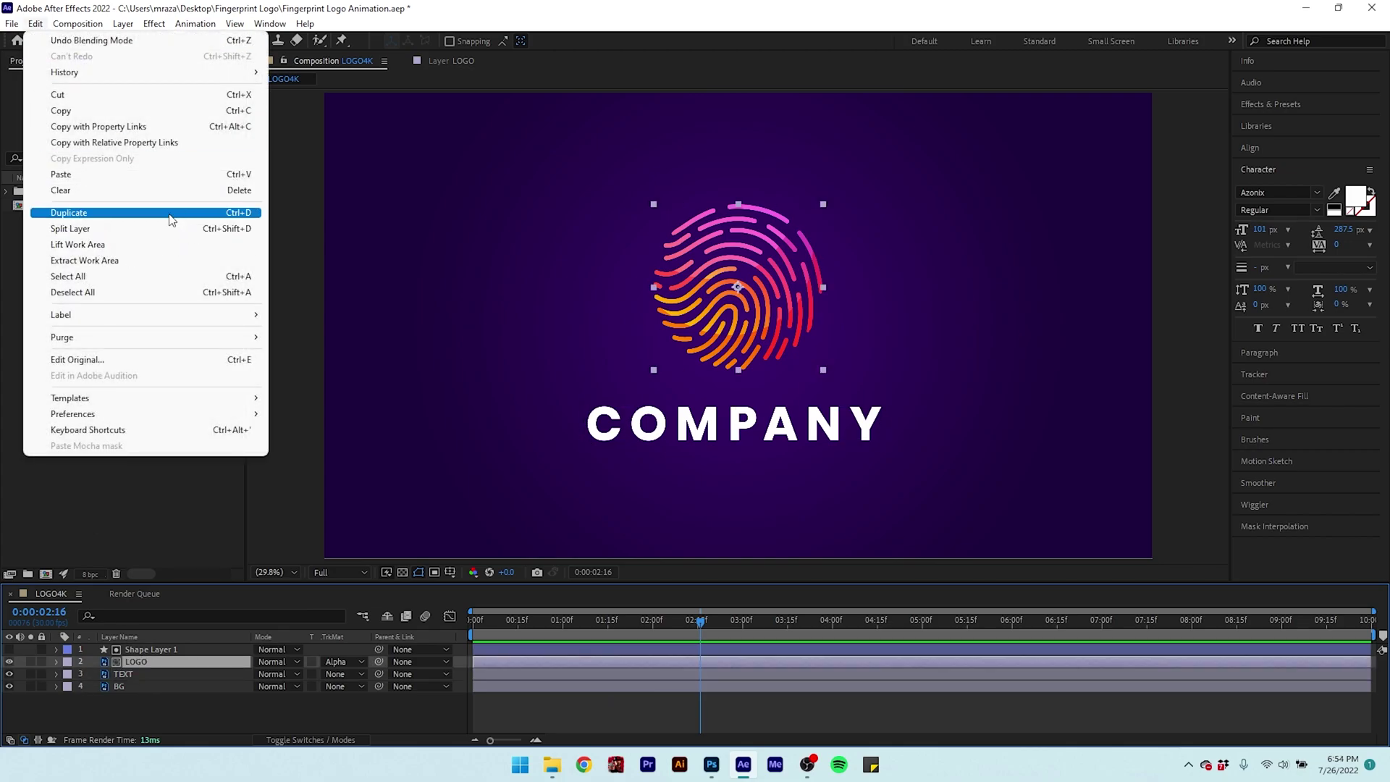
{"action": "left_click", "coordinate": [170, 213]}
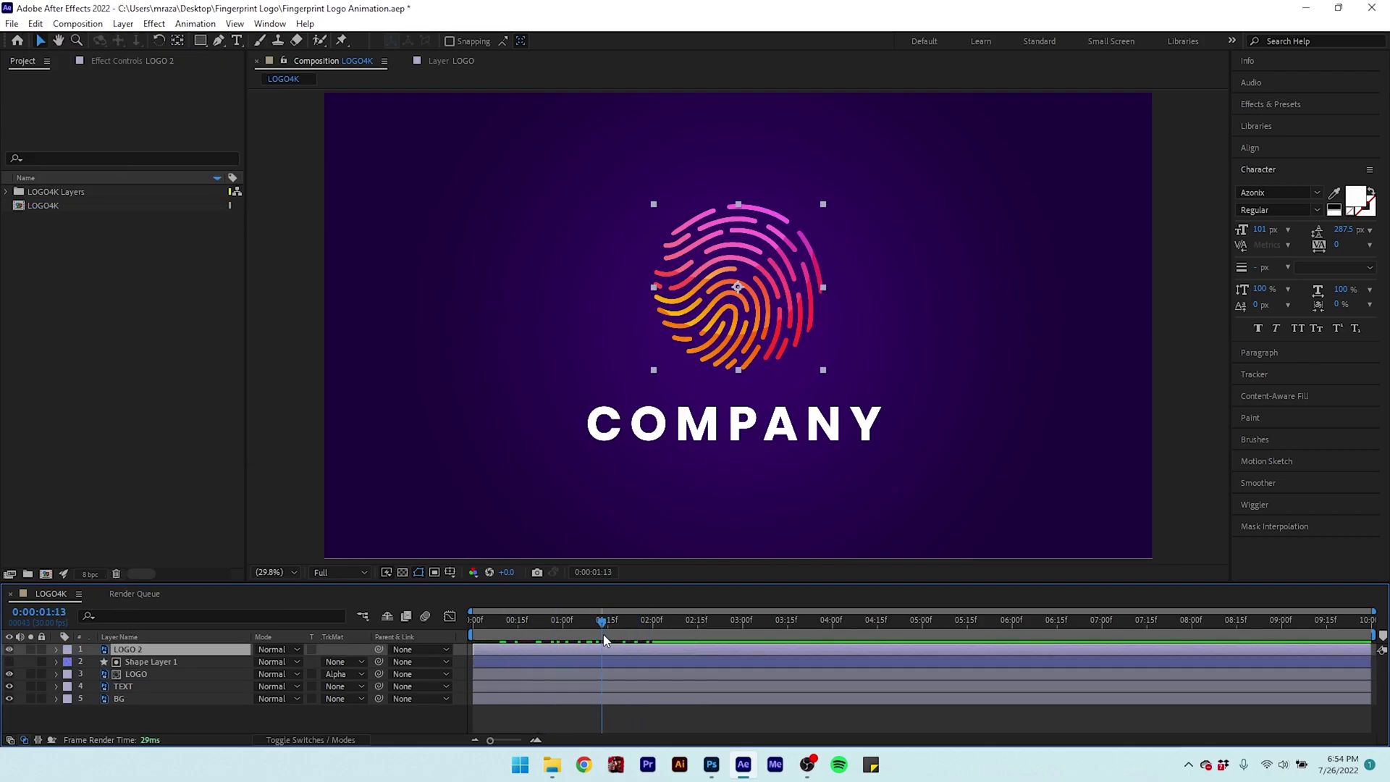
{"action": "left_click_drag", "start_coordinate": [140, 654], "coordinate": [142, 683]}
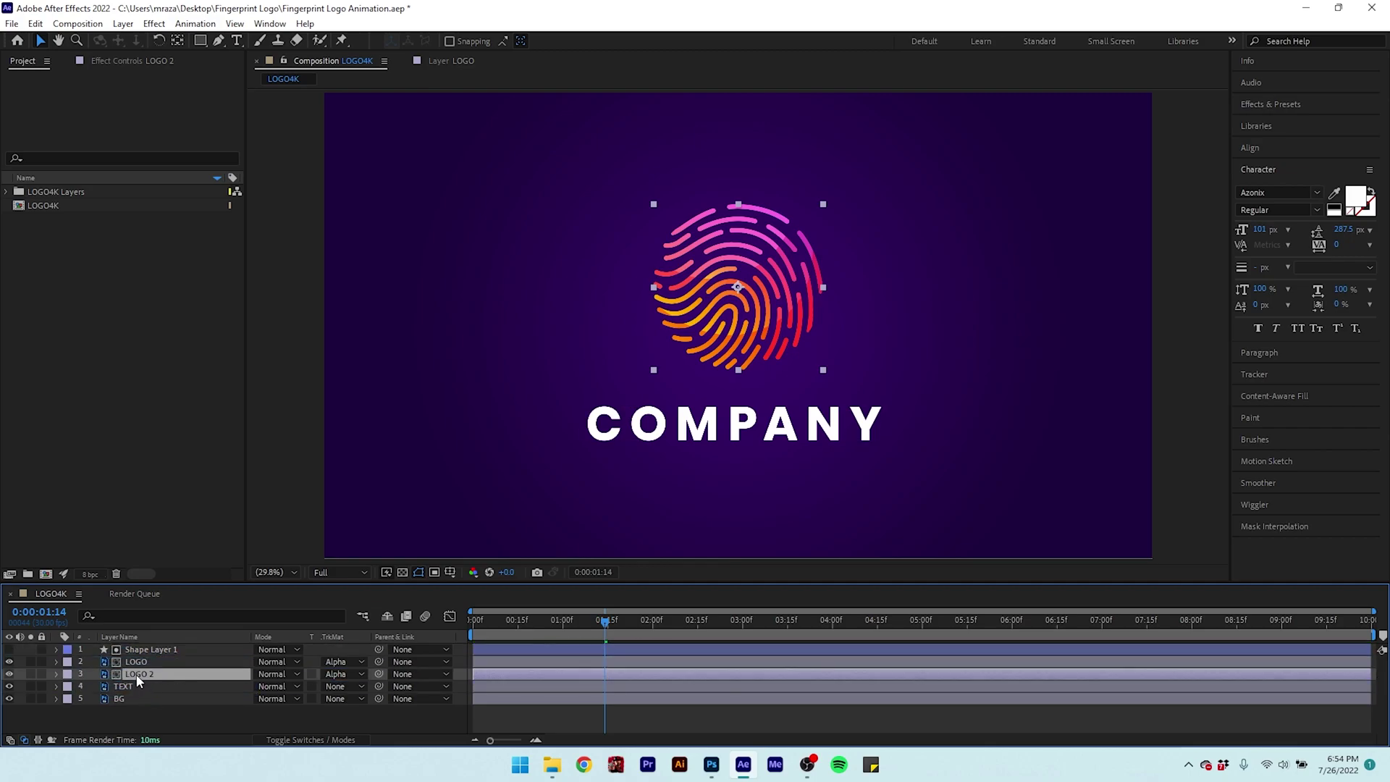
- Add a Color Overlay layer style to LOGO 2 and expand its settings, with the playhead at 0:00:00:12
{"action": "right_click", "coordinate": [137, 680]}
{"action": "mouse_move", "coordinate": [289, 447]}
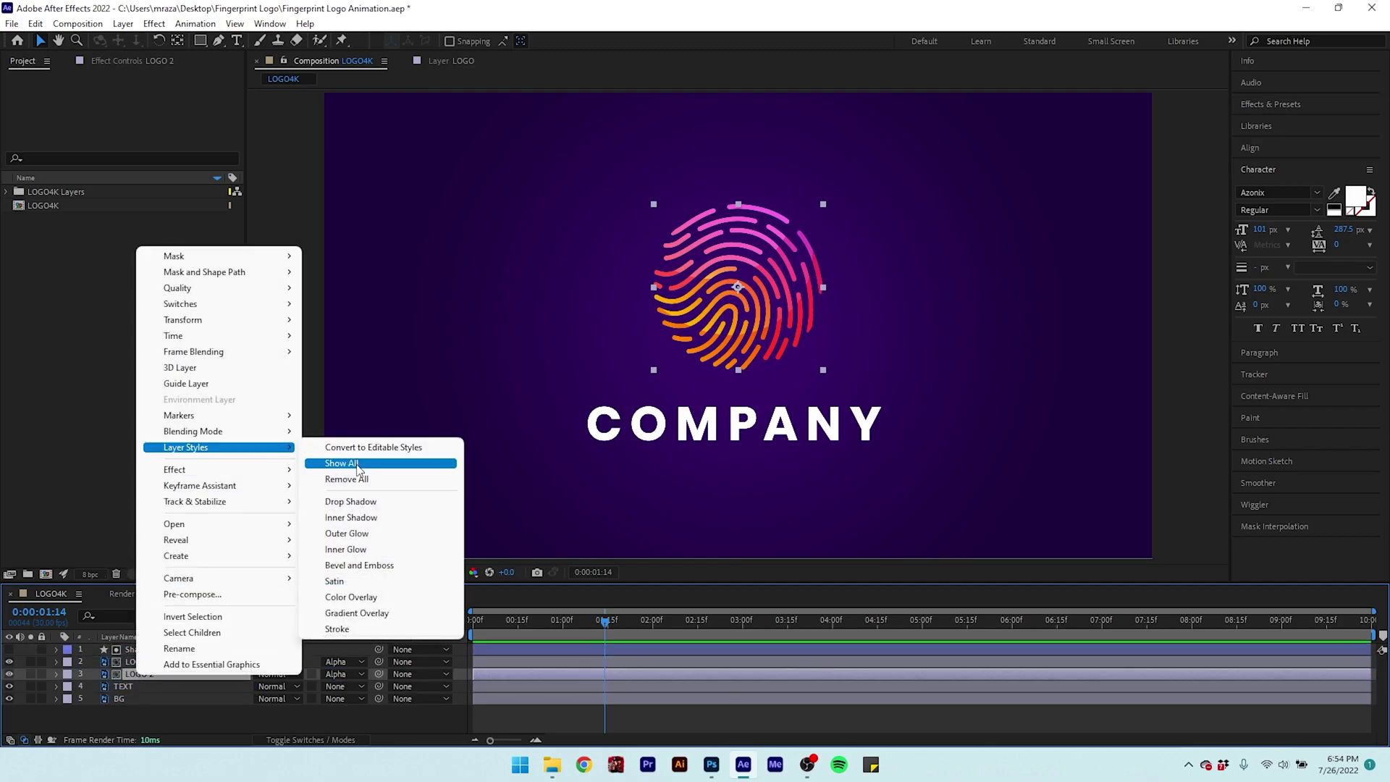
{"action": "left_click", "coordinate": [361, 597]}
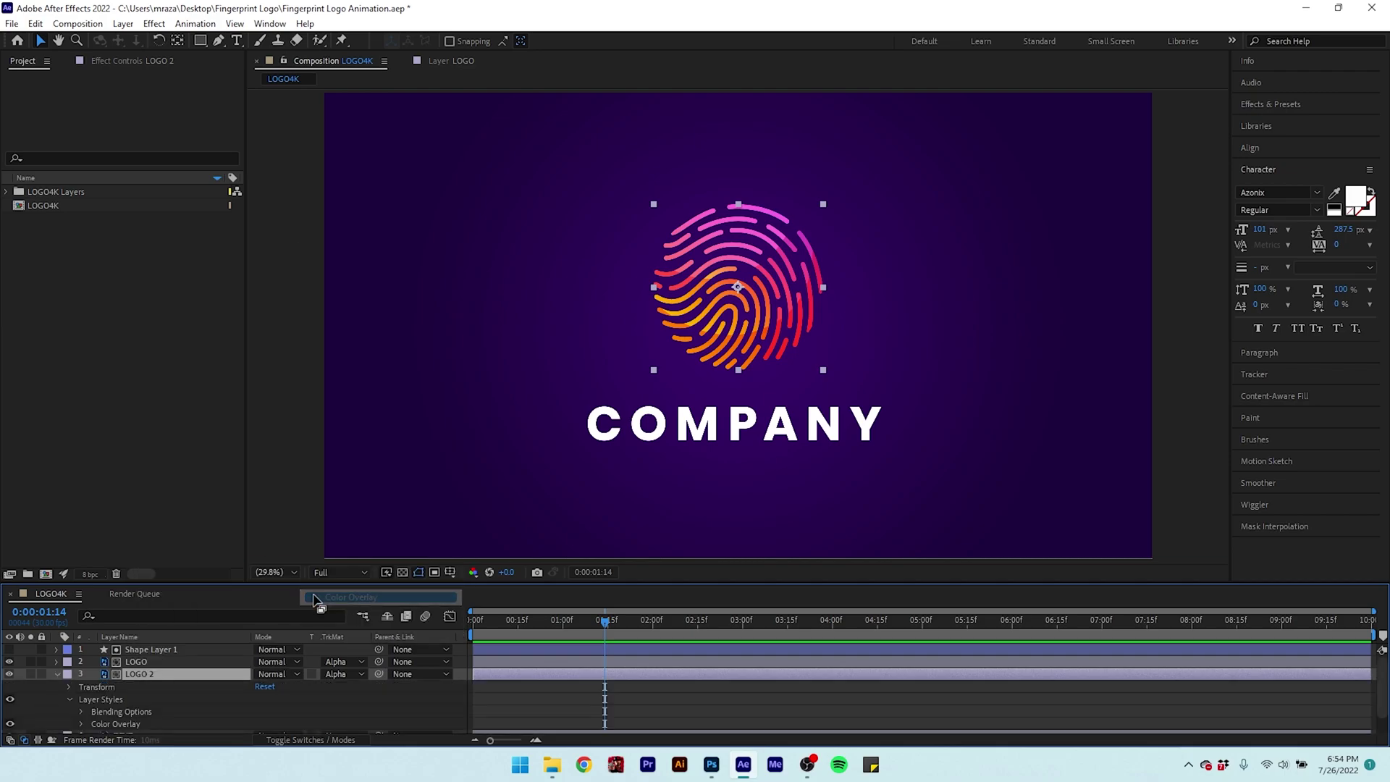
{"action": "left_click", "coordinate": [81, 724]}
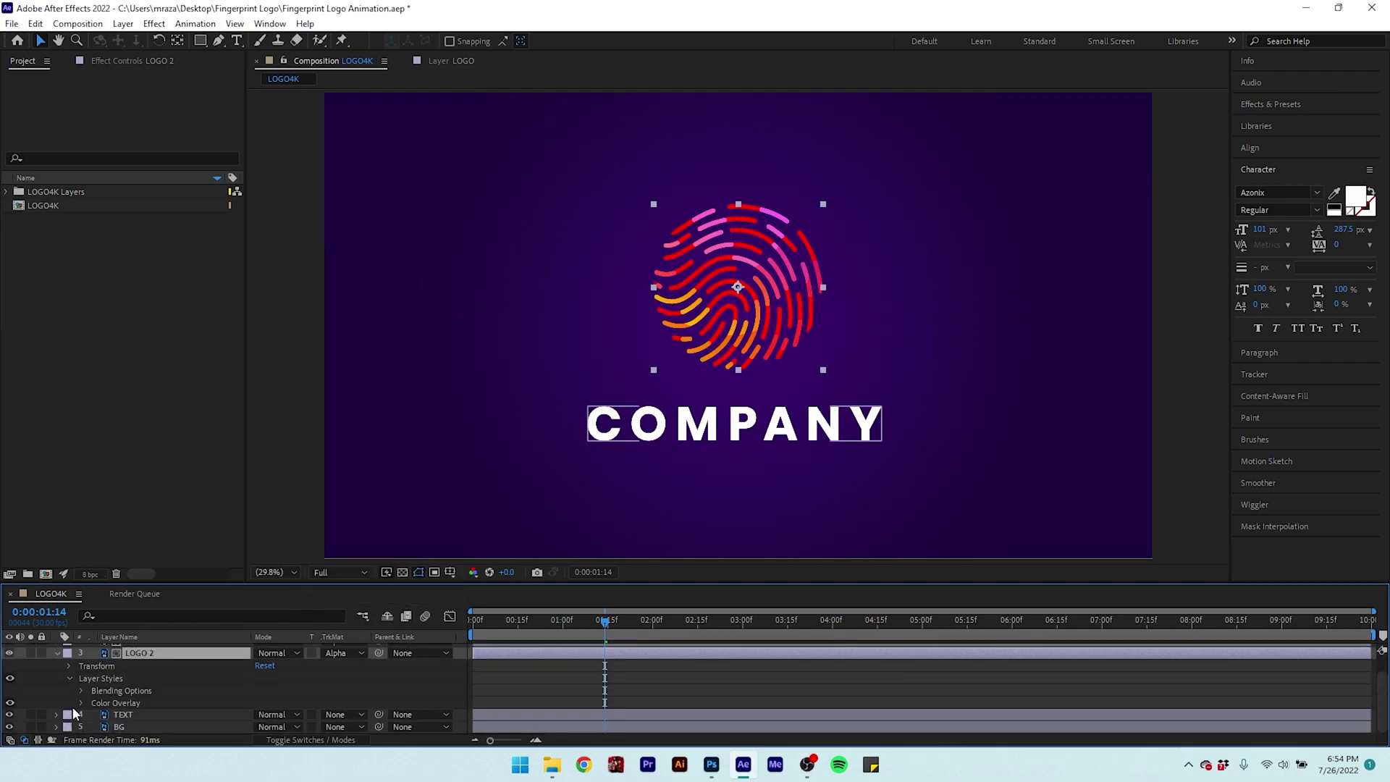
{"action": "left_click_drag", "start_coordinate": [588, 627], "coordinate": [505, 633]}
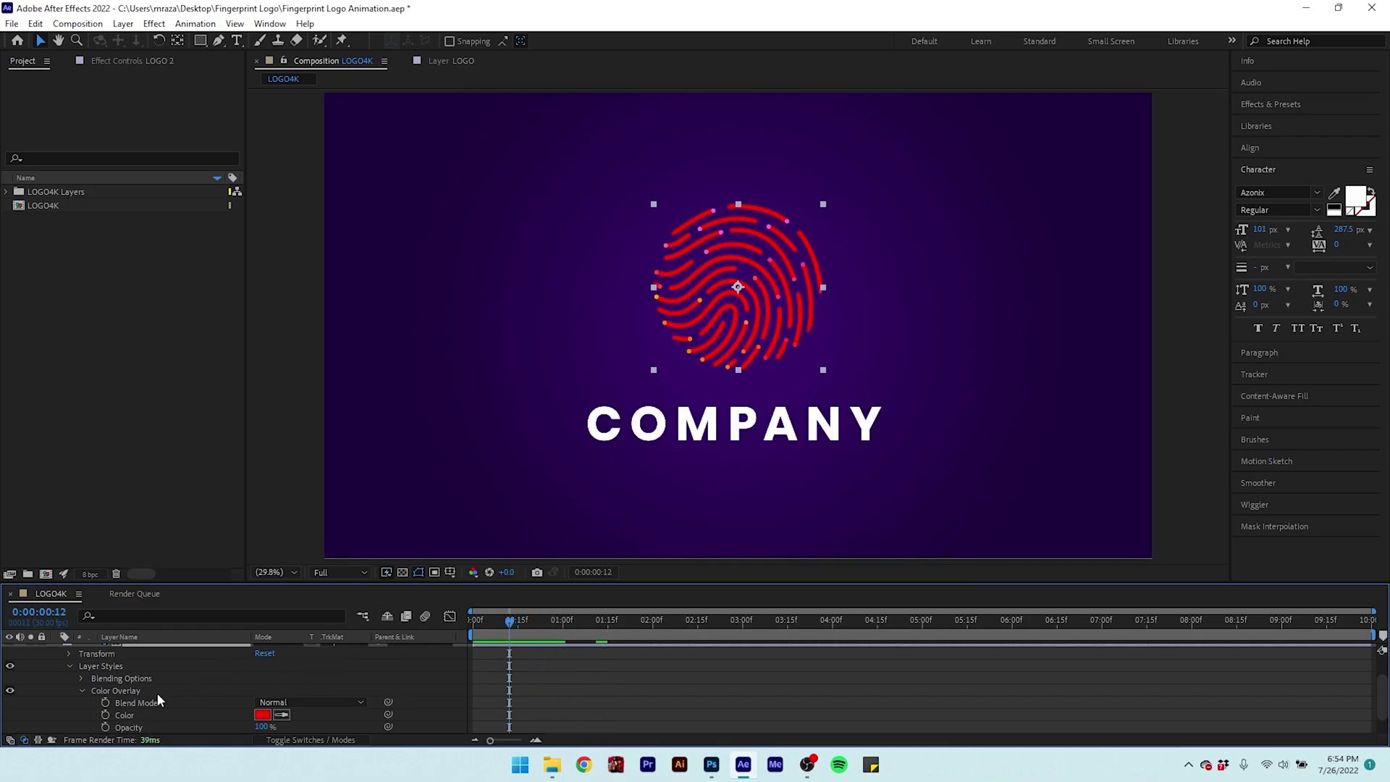
{"action": "scroll", "coordinate": [158, 693], "scroll_direction": "down", "scroll_amount": 1}
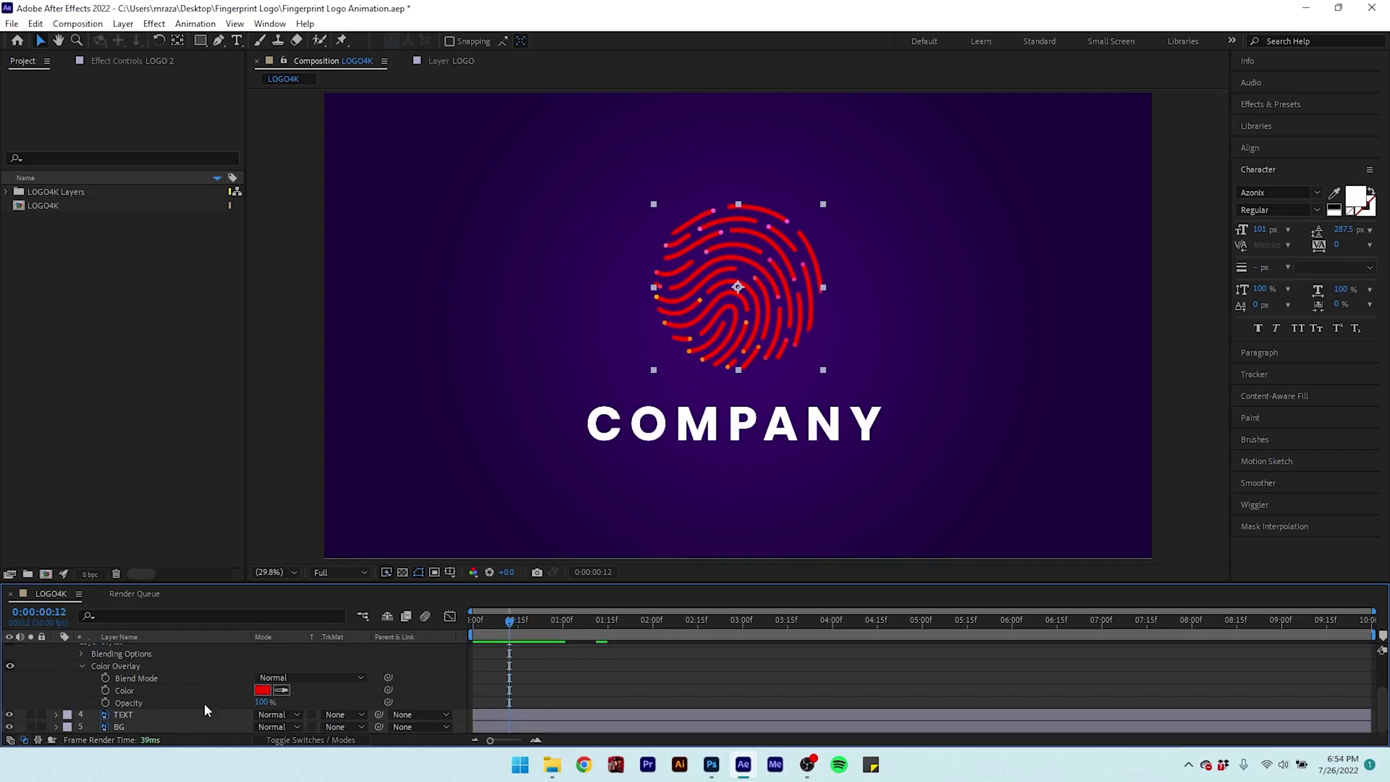
- Sample the background purple for LOGO 2's Color Overlay, brighten it to 570BA8, and preview the animation
{"action": "left_click", "coordinate": [279, 690]}
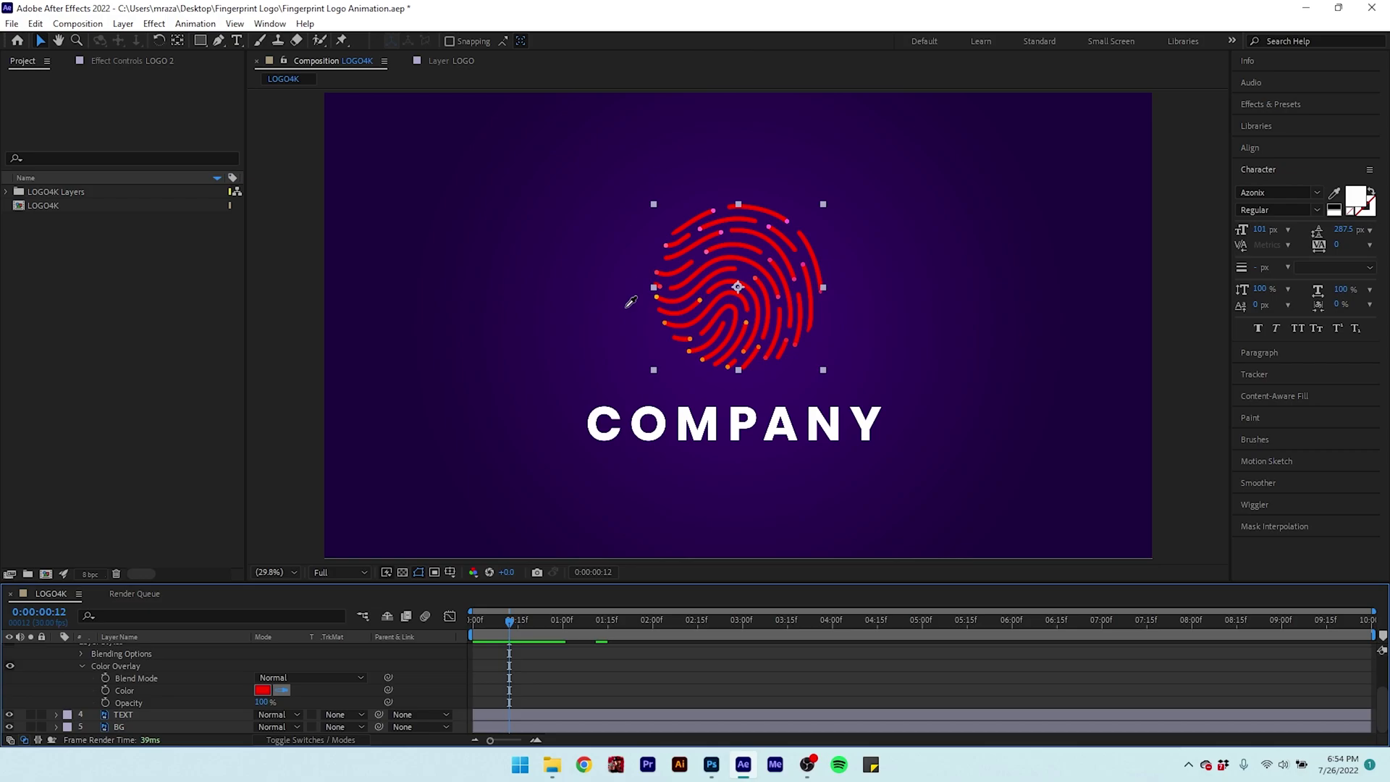
{"action": "left_click", "coordinate": [752, 316]}
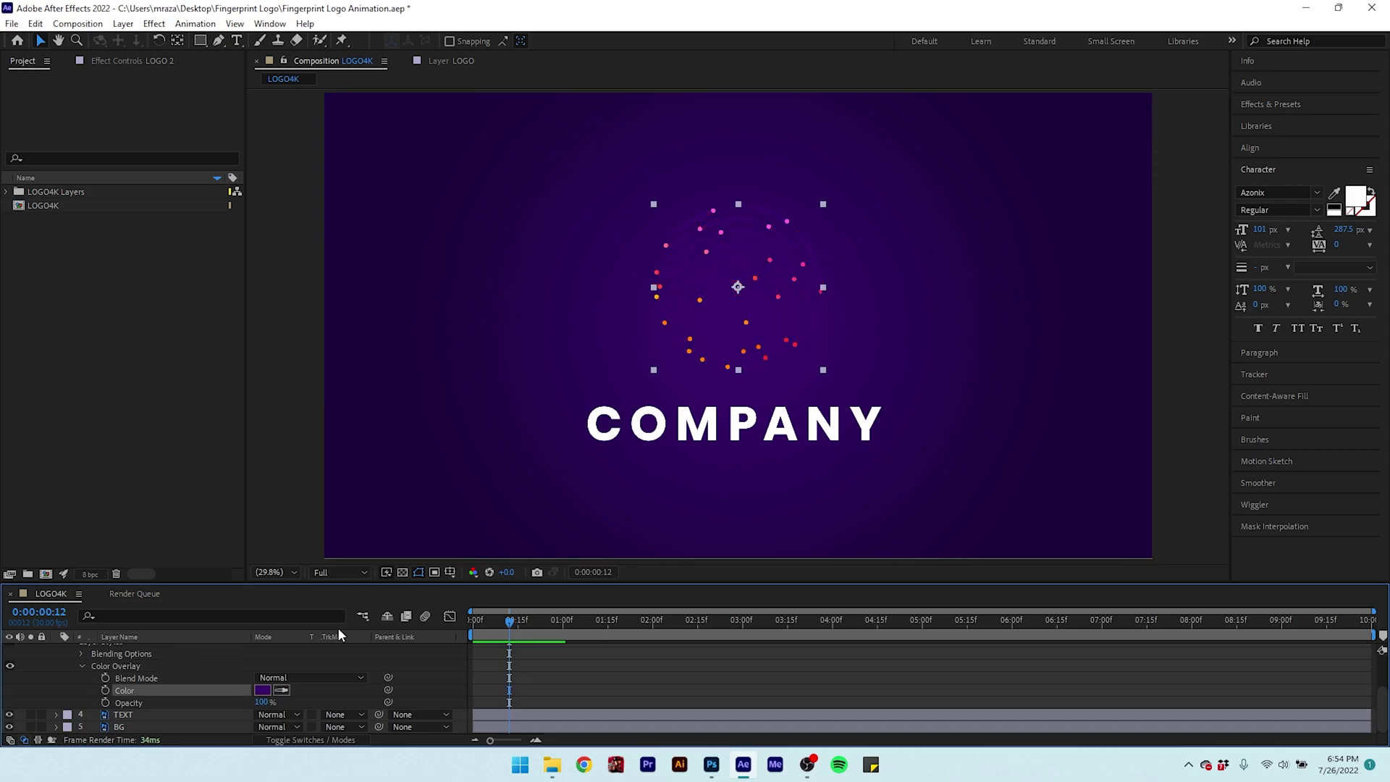
{"action": "left_click", "coordinate": [262, 690]}
{"action": "left_click_drag", "start_coordinate": [737, 232], "coordinate": [1198, 265]}
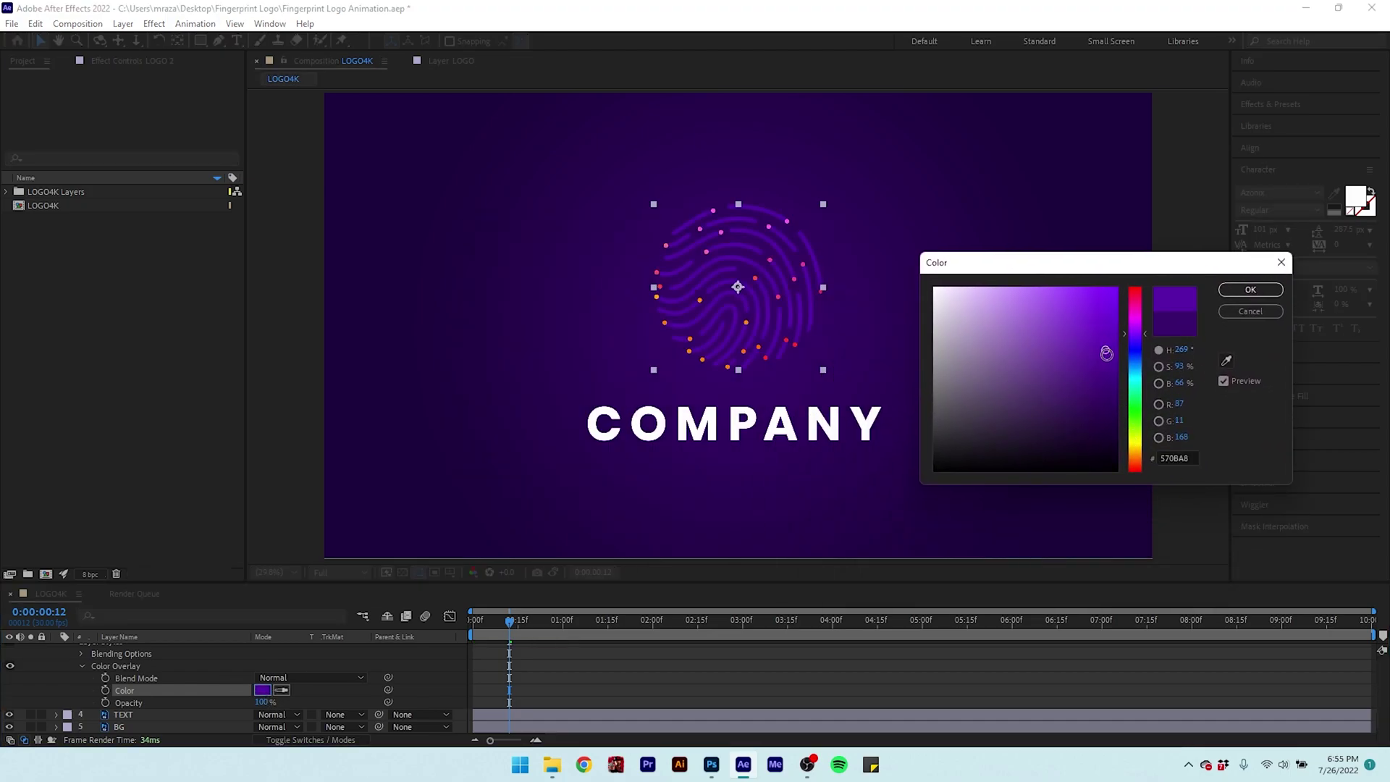
{"action": "left_click", "coordinate": [1240, 291]}
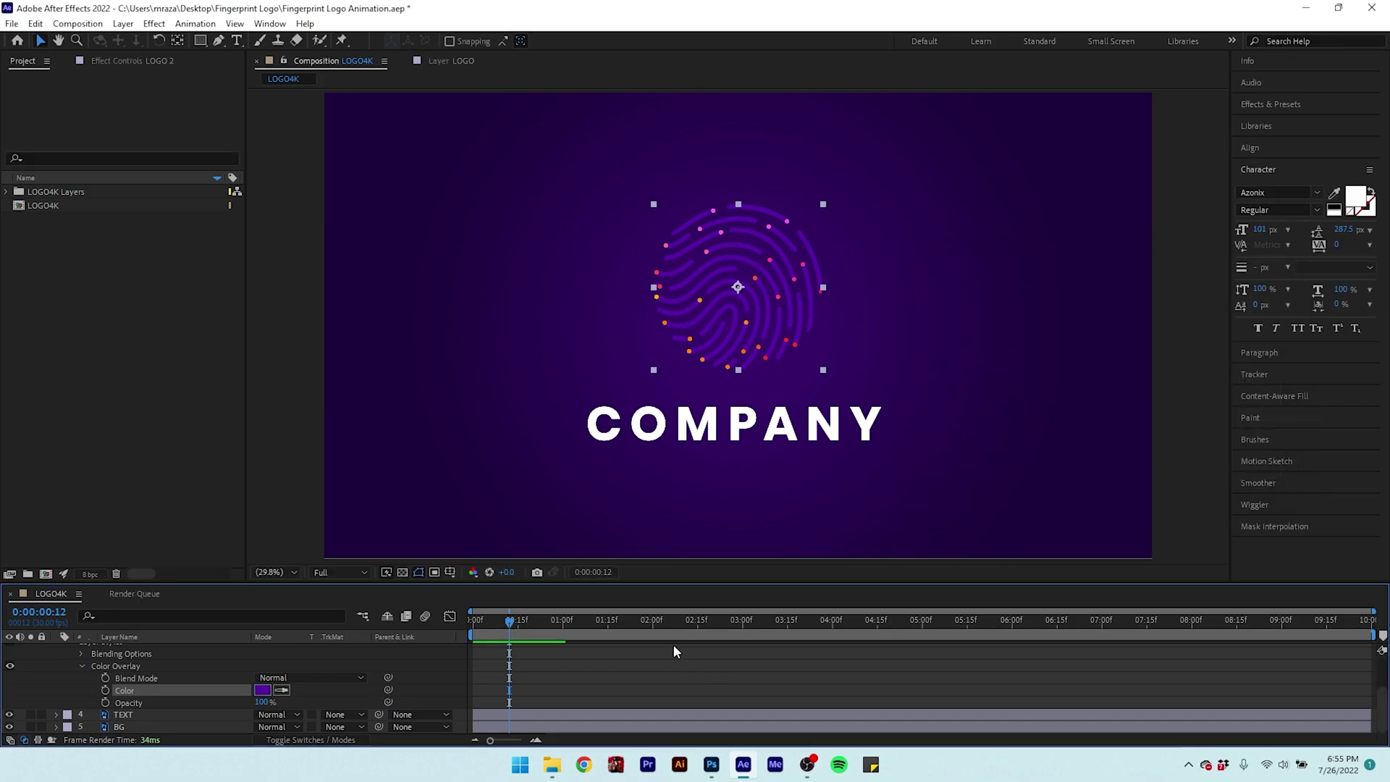
{"action": "key", "text": "space"}
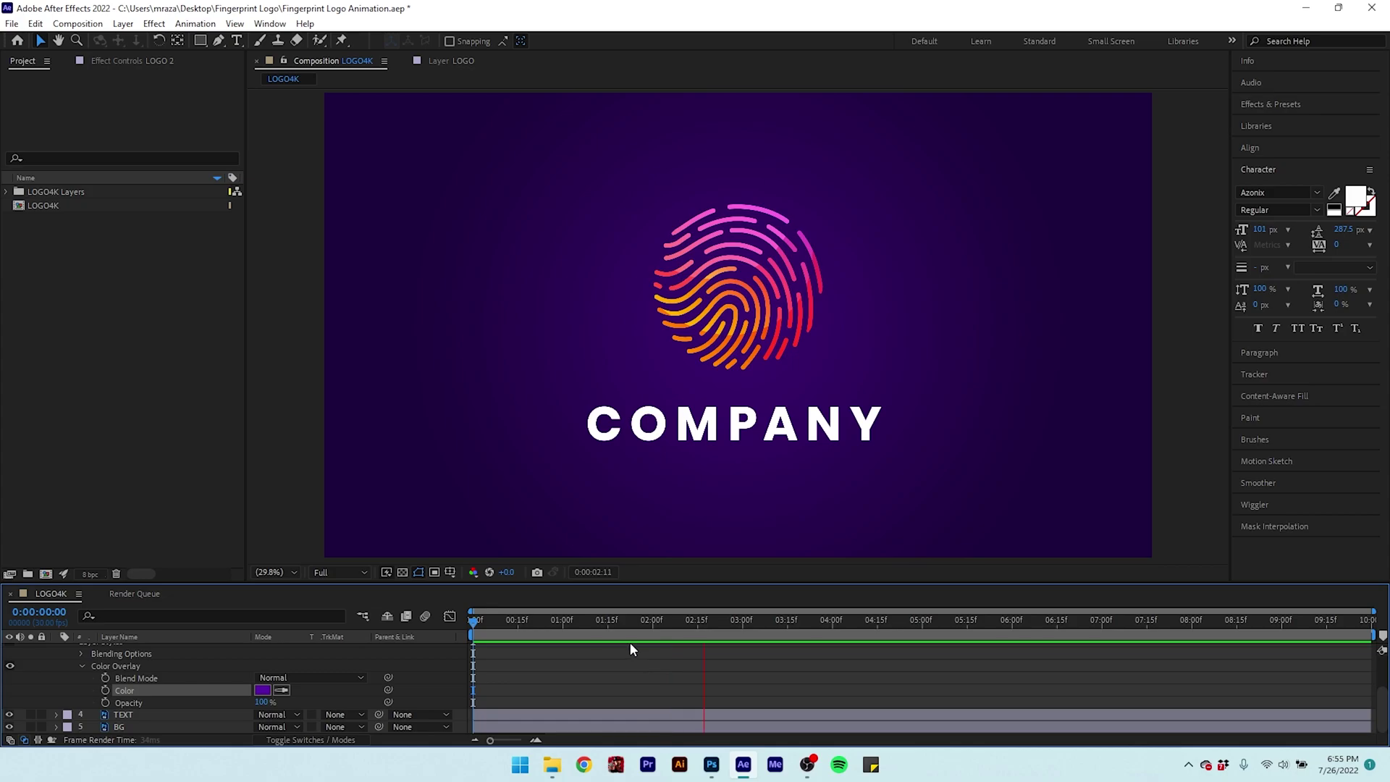
{"action": "left_click", "coordinate": [515, 623]}
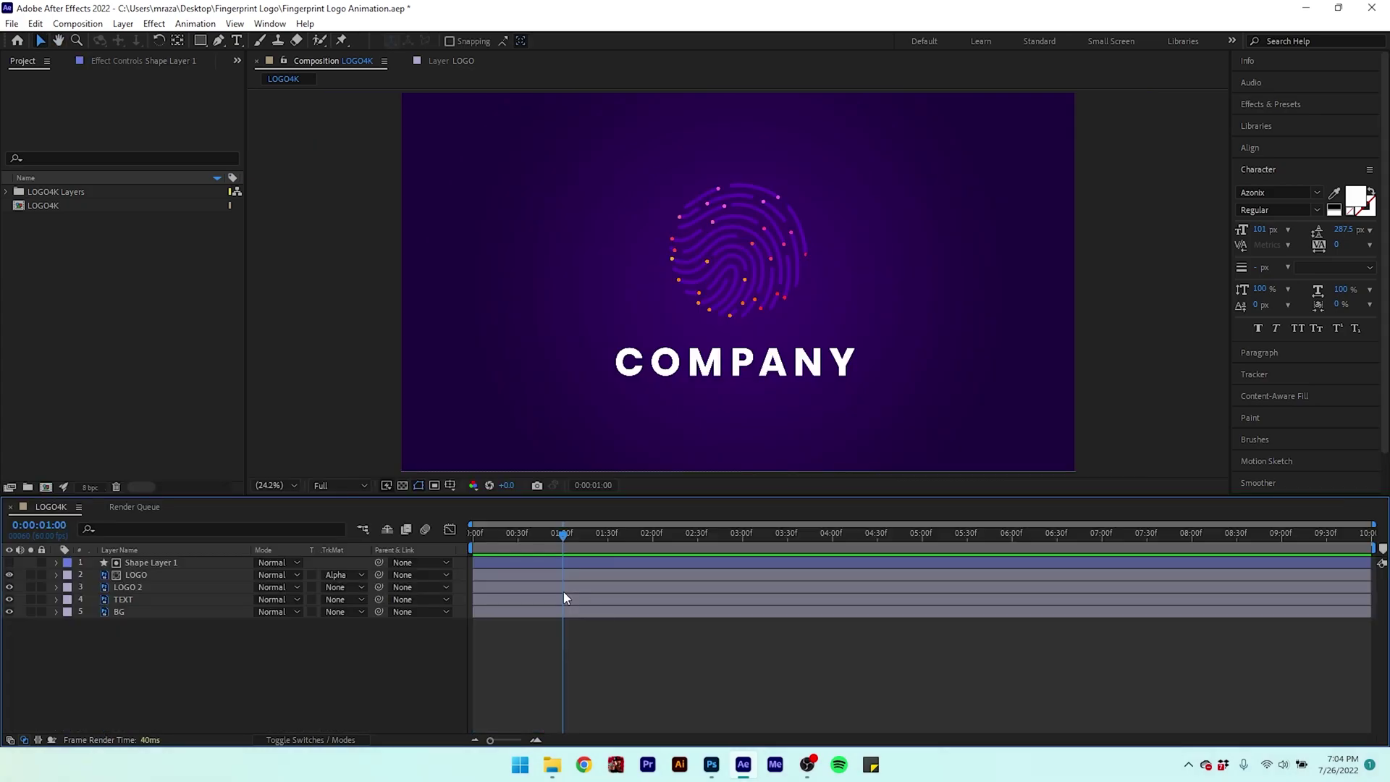
- Shift all five layers later in time and extend their in points back to the start of the composition
{"action": "left_click_drag", "start_coordinate": [230, 644], "coordinate": [150, 565]}
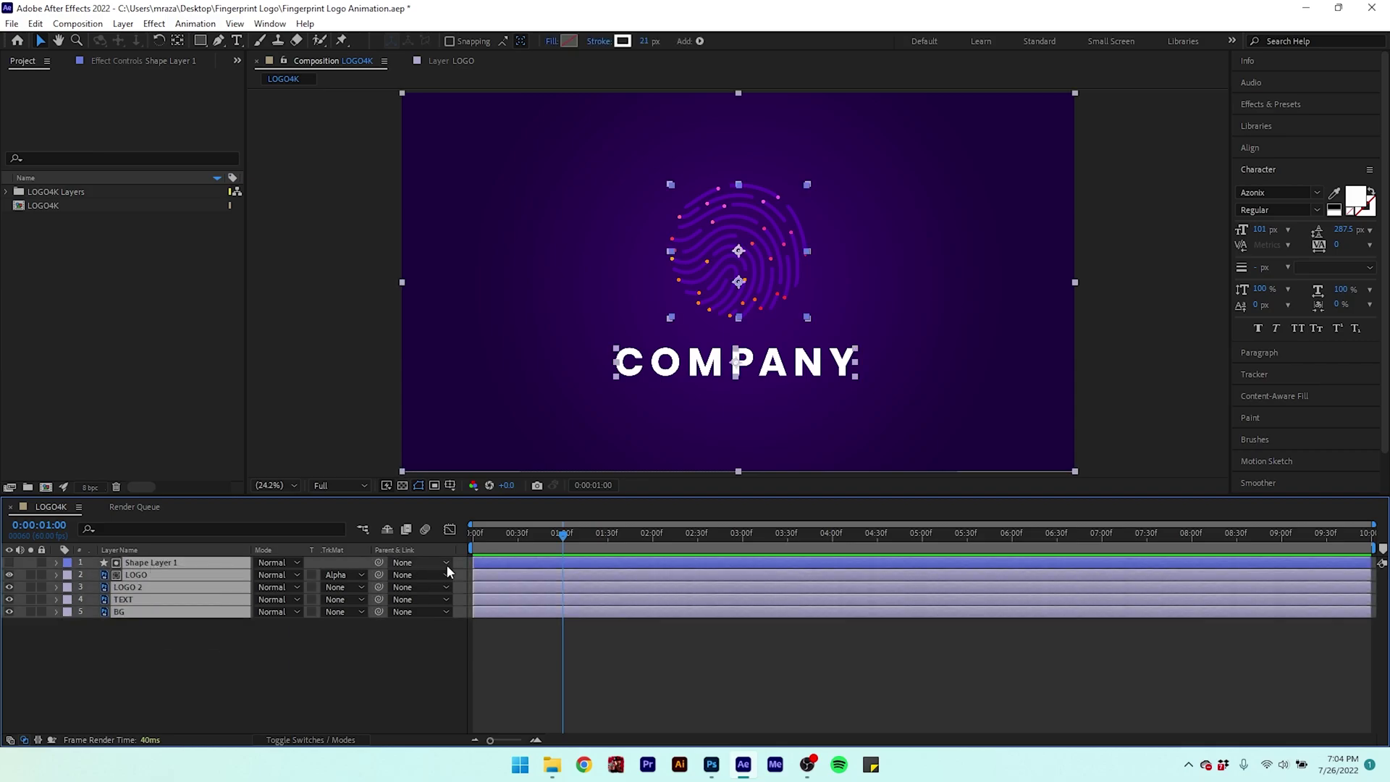
{"action": "left_click", "coordinate": [515, 541]}
{"action": "left_click_drag", "start_coordinate": [508, 566], "coordinate": [475, 569]}
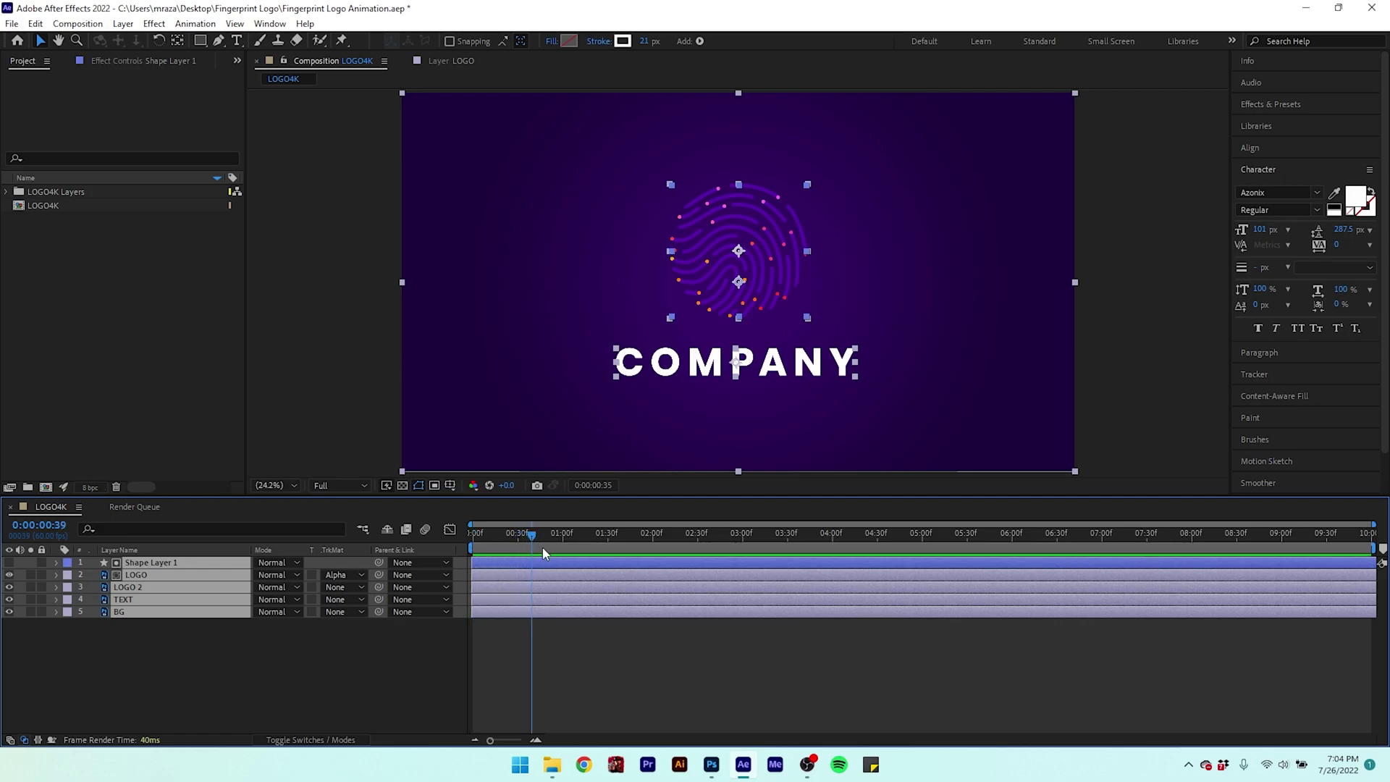
{"action": "left_click", "coordinate": [190, 625]}
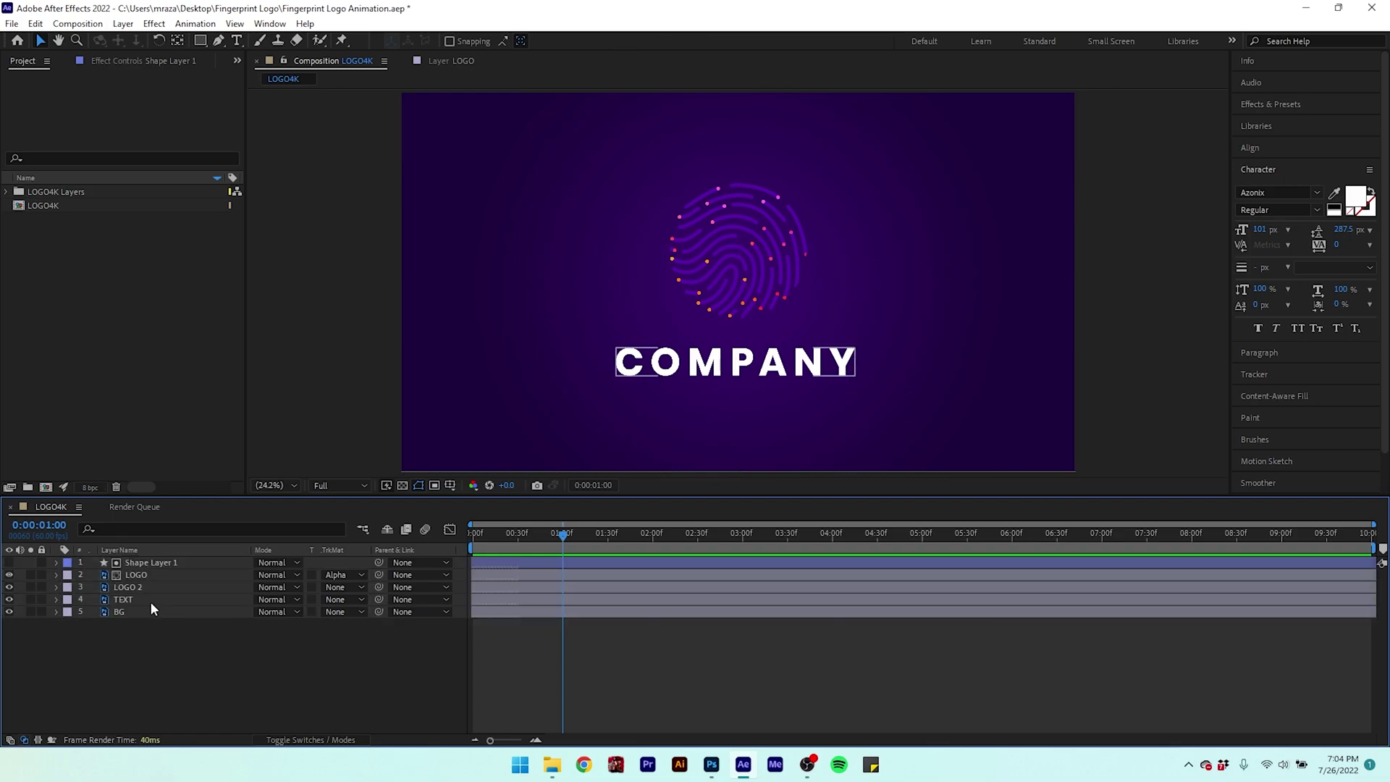
- Keyframe the opacity of Shape Layer 1 and LOGO 2 from 0% at 0:00:00:00 to 100% at 0:00:01:00
{"action": "left_click", "coordinate": [145, 588]}
{"action": "left_click", "coordinate": [148, 562], "text": "ctrl"}
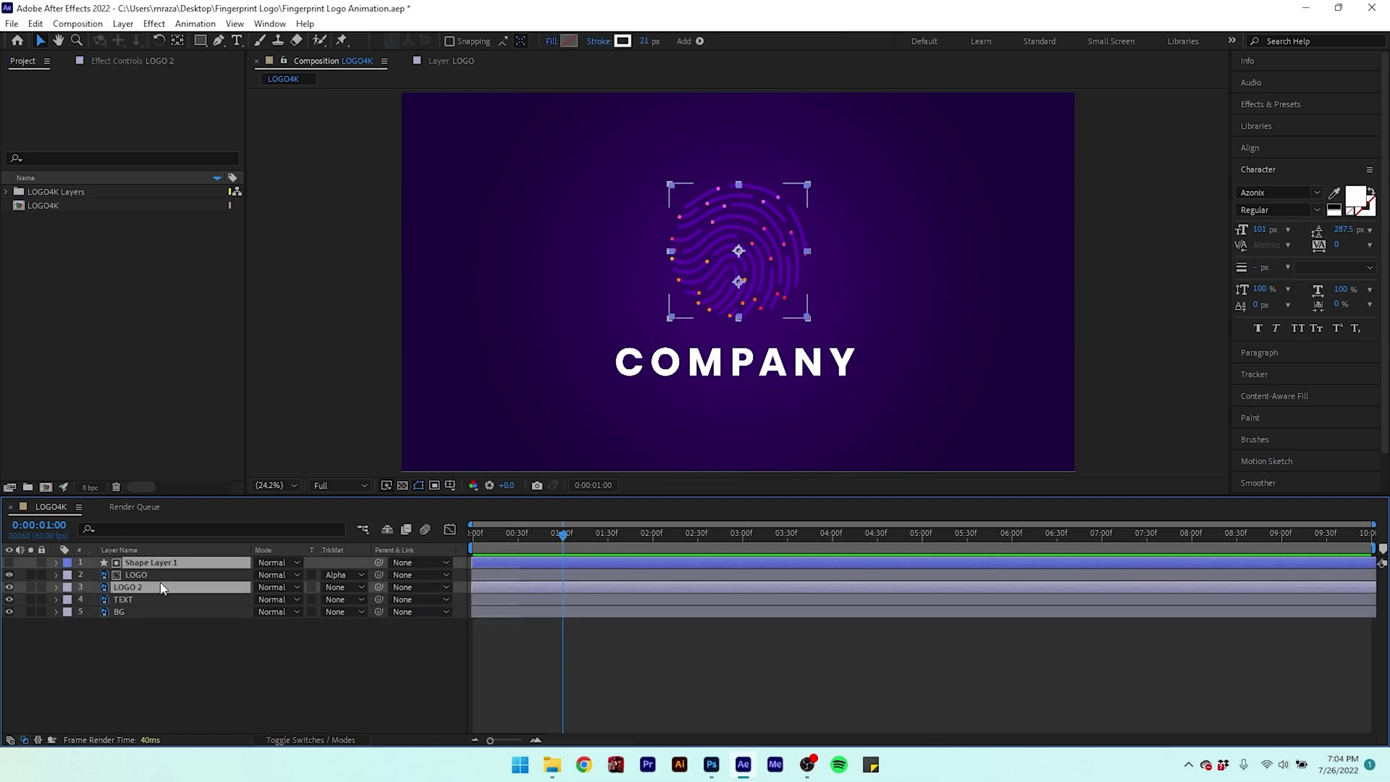
{"action": "key", "text": "t"}
{"action": "left_click", "coordinate": [93, 575]}
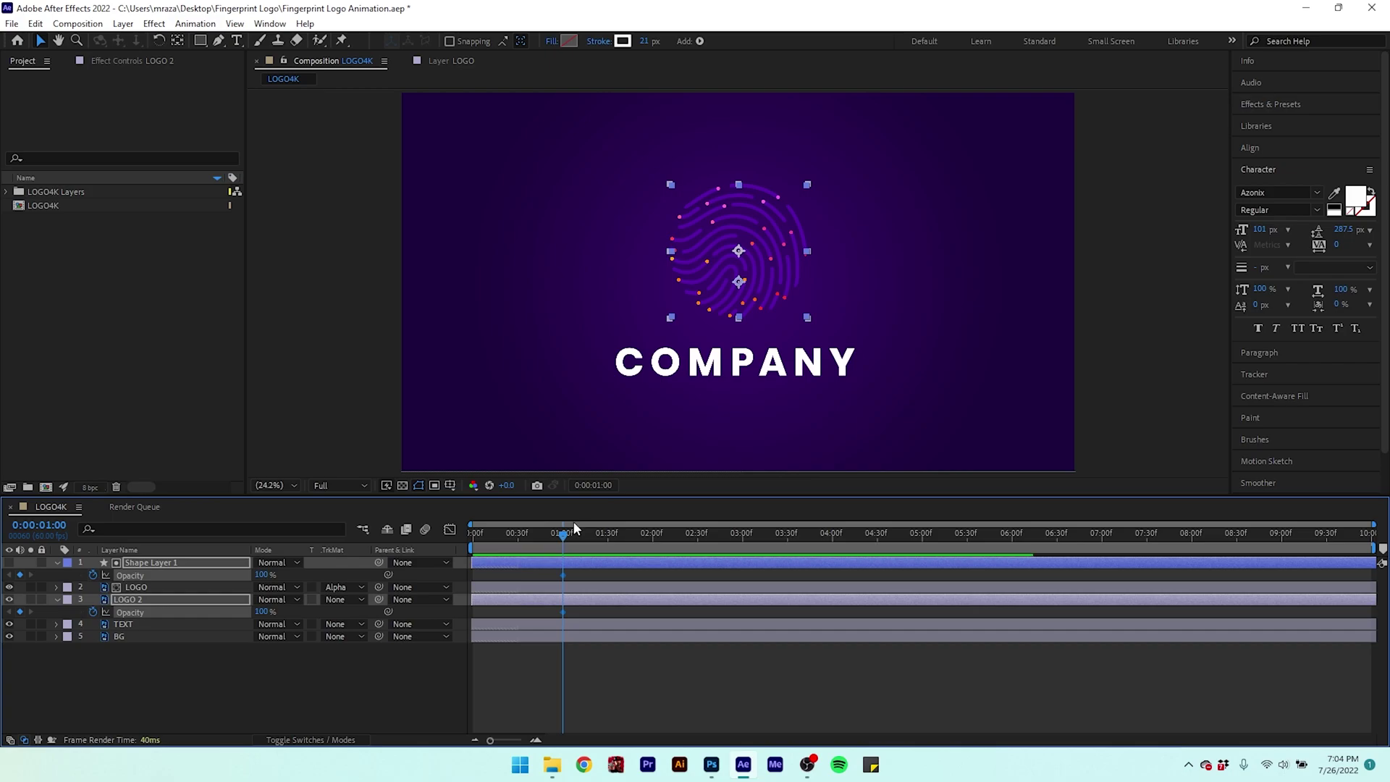
{"action": "left_click_drag", "start_coordinate": [564, 534], "coordinate": [551, 537]}
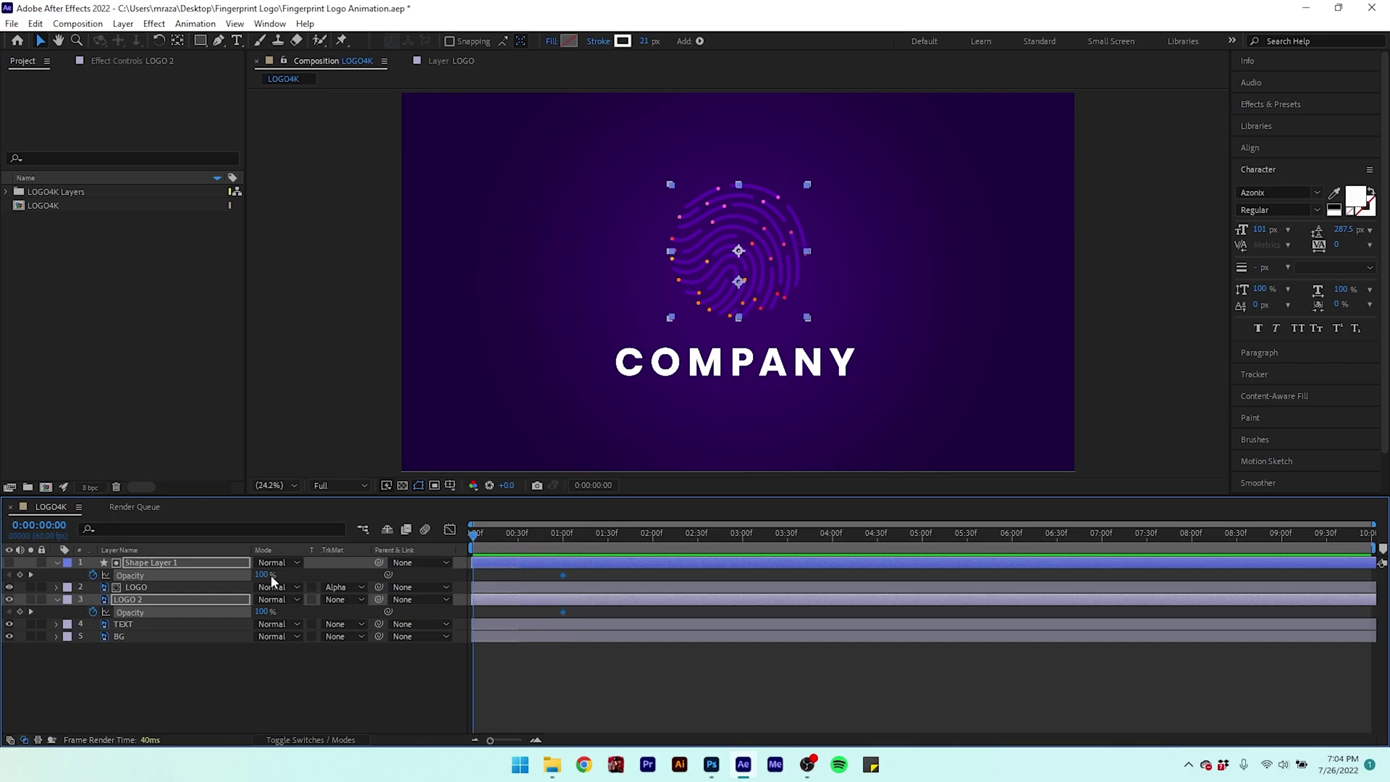
{"action": "type", "text": "0"}
{"action": "key", "text": "Return"}
- Apply Easy Ease to the opacity keyframes of Shape Layer 1 and LOGO 2 and play back the fade-in
{"action": "left_click_drag", "start_coordinate": [596, 573], "coordinate": [463, 614]}
{"action": "key", "text": "F9"}
{"action": "key", "text": "space"}
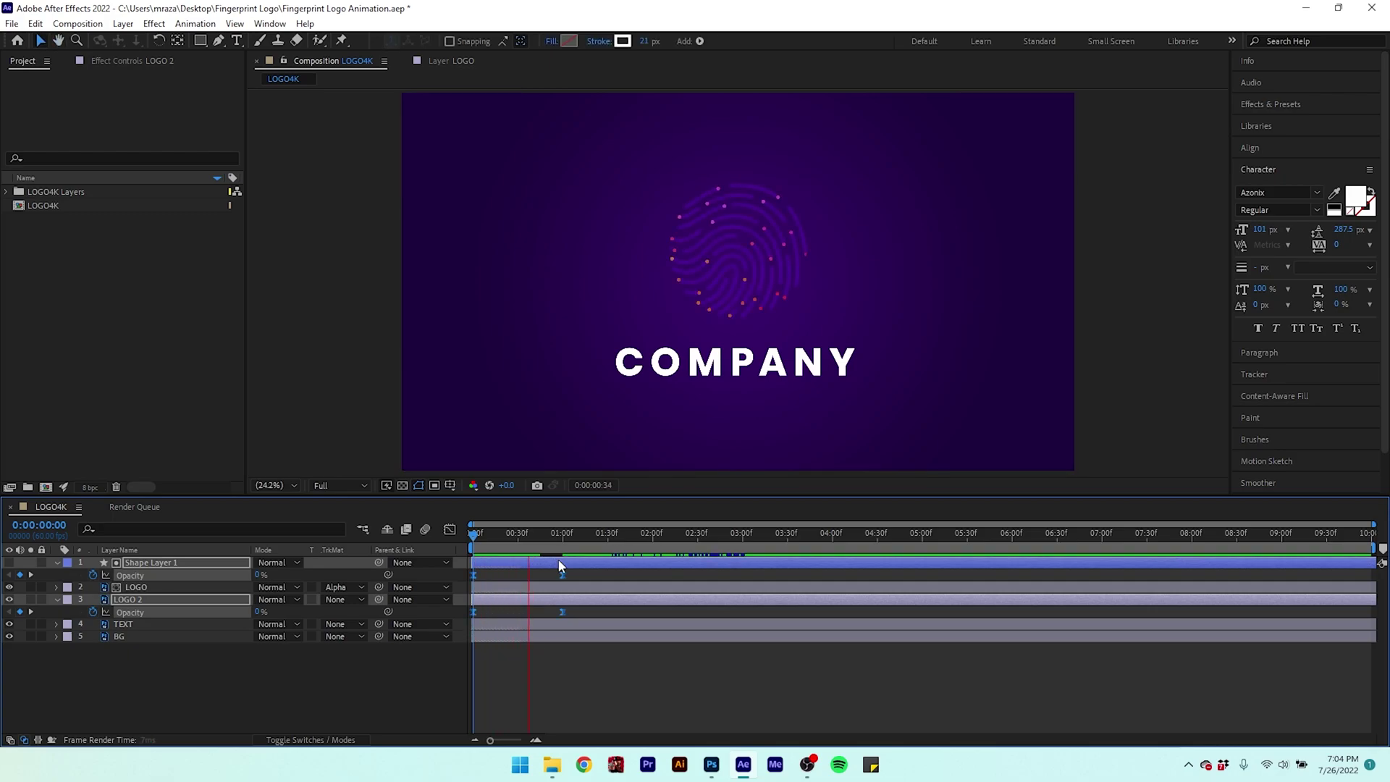
{"action": "left_click", "coordinate": [632, 667]}
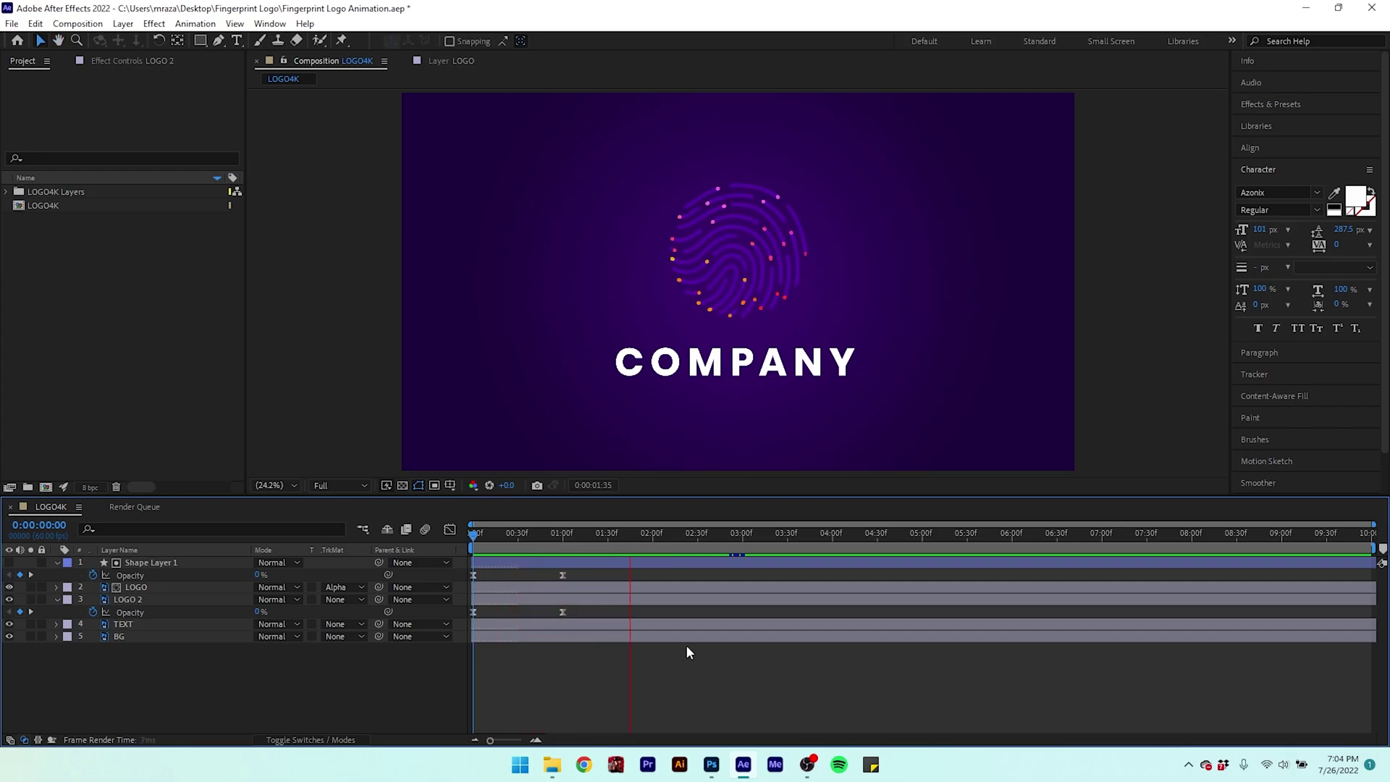
{"action": "key", "text": "space"}
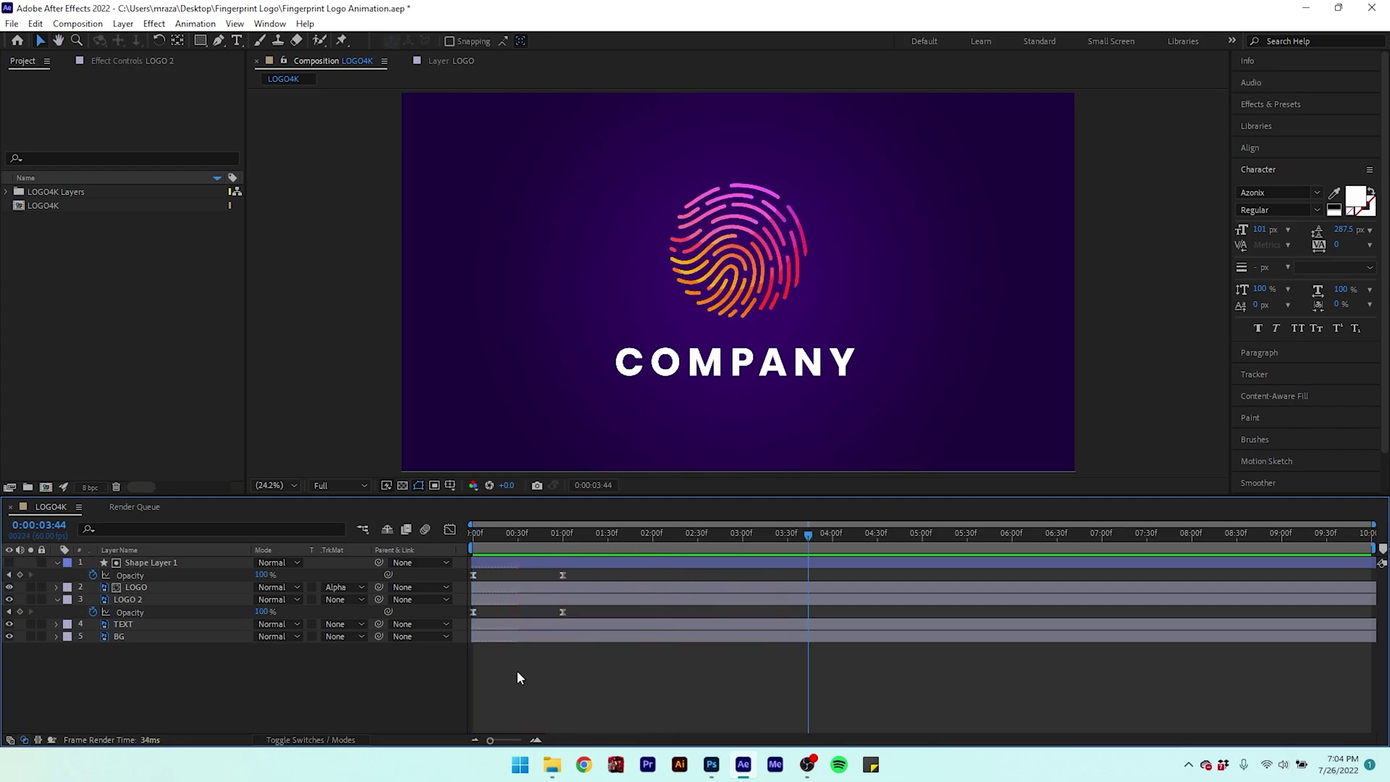
- Convert the TEXT layer to editable text
{"action": "left_click", "coordinate": [142, 637]}
{"action": "left_click", "coordinate": [145, 625]}
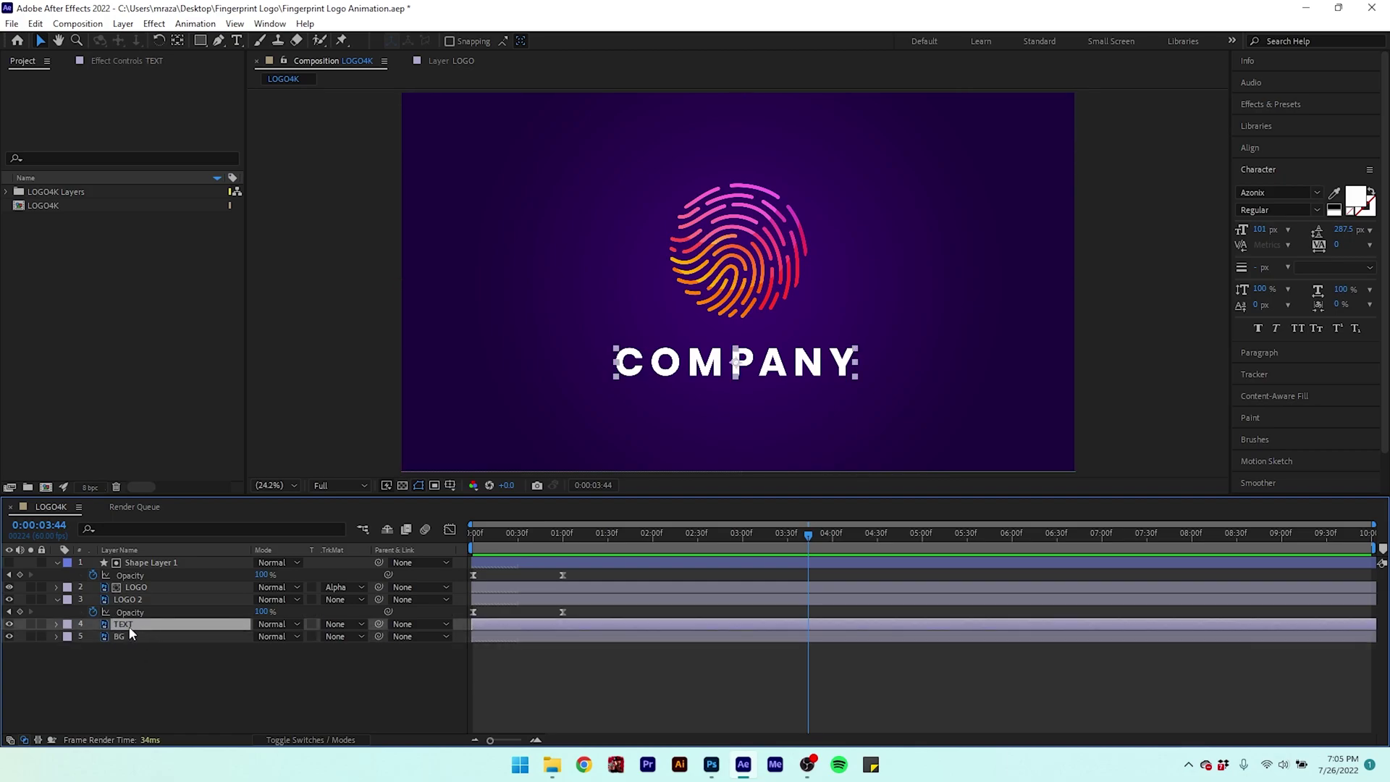
{"action": "right_click", "coordinate": [126, 625]}
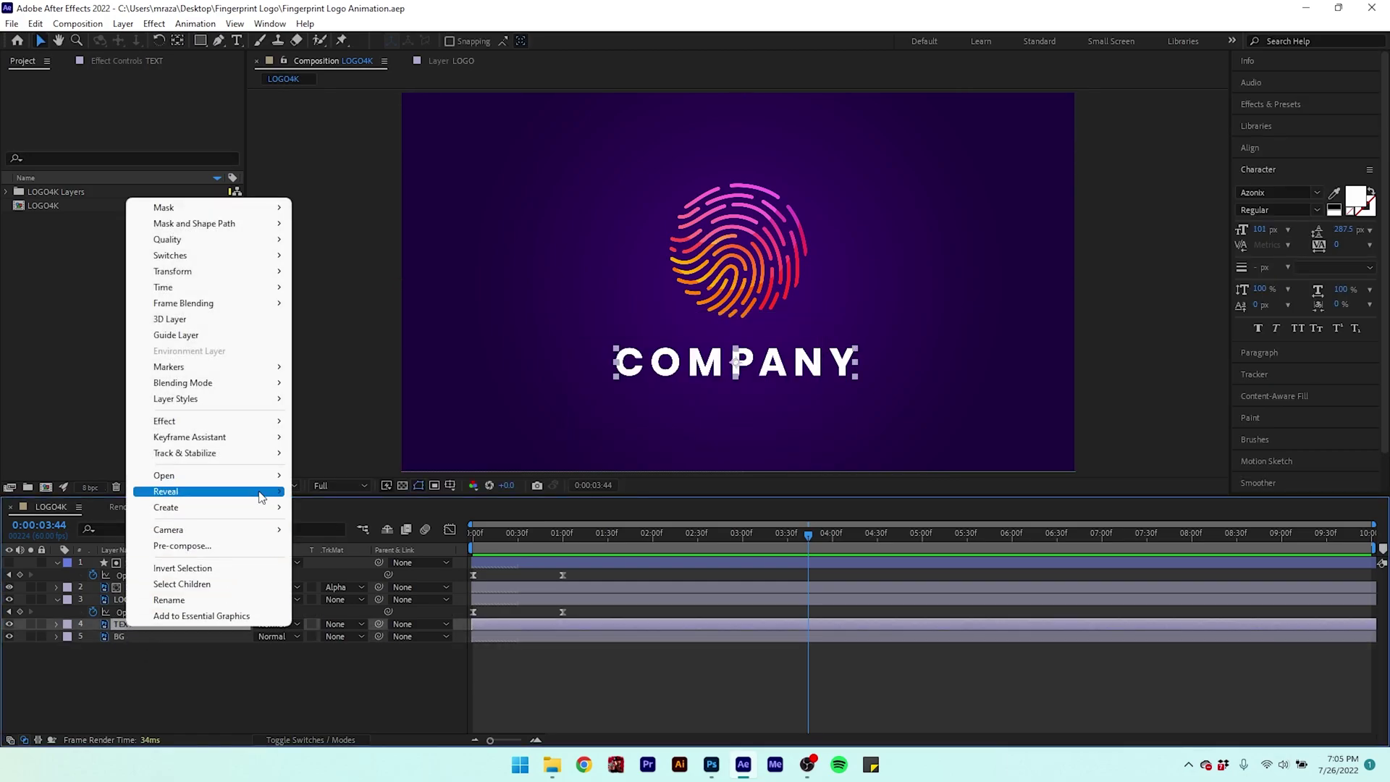
{"action": "mouse_move", "coordinate": [275, 508]}
{"action": "left_click", "coordinate": [348, 508]}
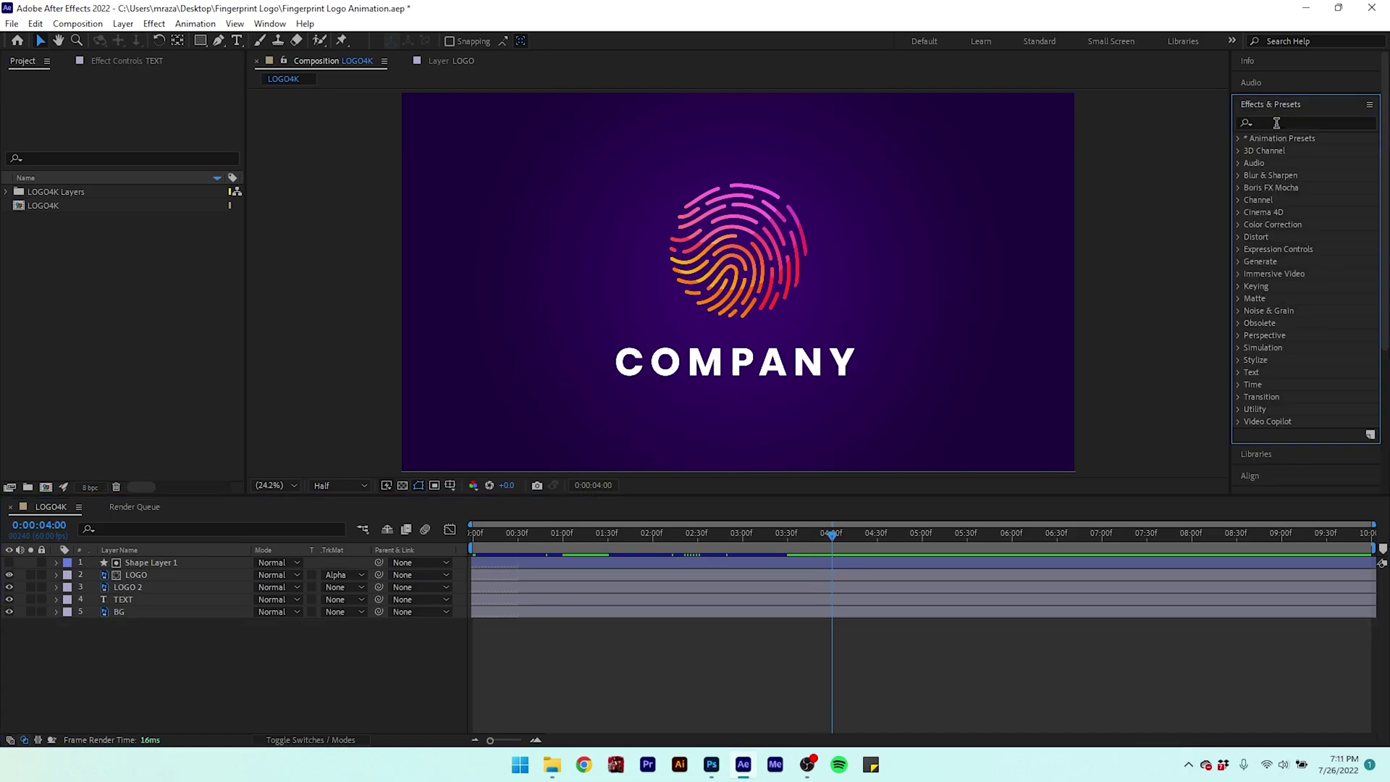
- Find the Fade Up Characters preset and apply it to the TEXT layer at 0:00:04:00
{"action": "left_click", "coordinate": [1276, 122]}
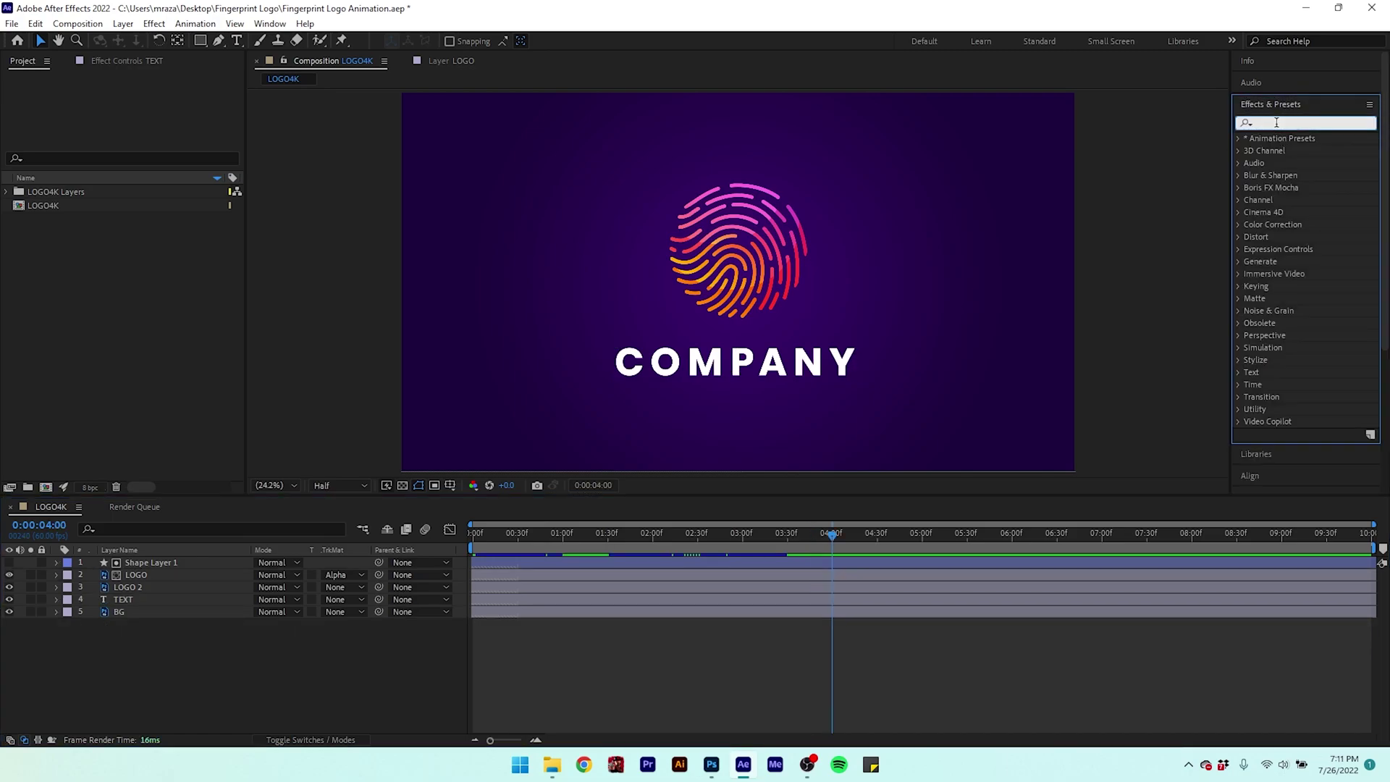
{"action": "type", "text": "fade up"}
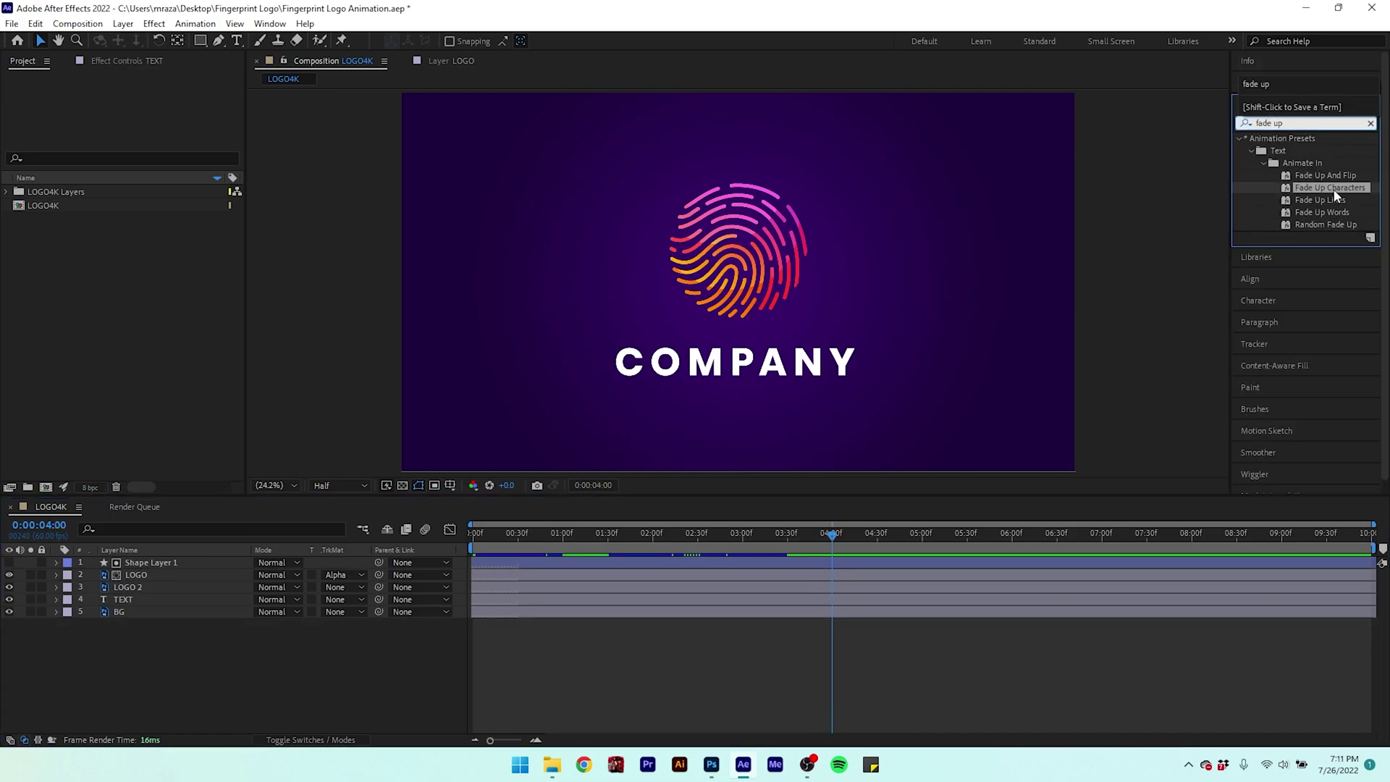
{"action": "left_click_drag", "start_coordinate": [1334, 191], "coordinate": [154, 598]}
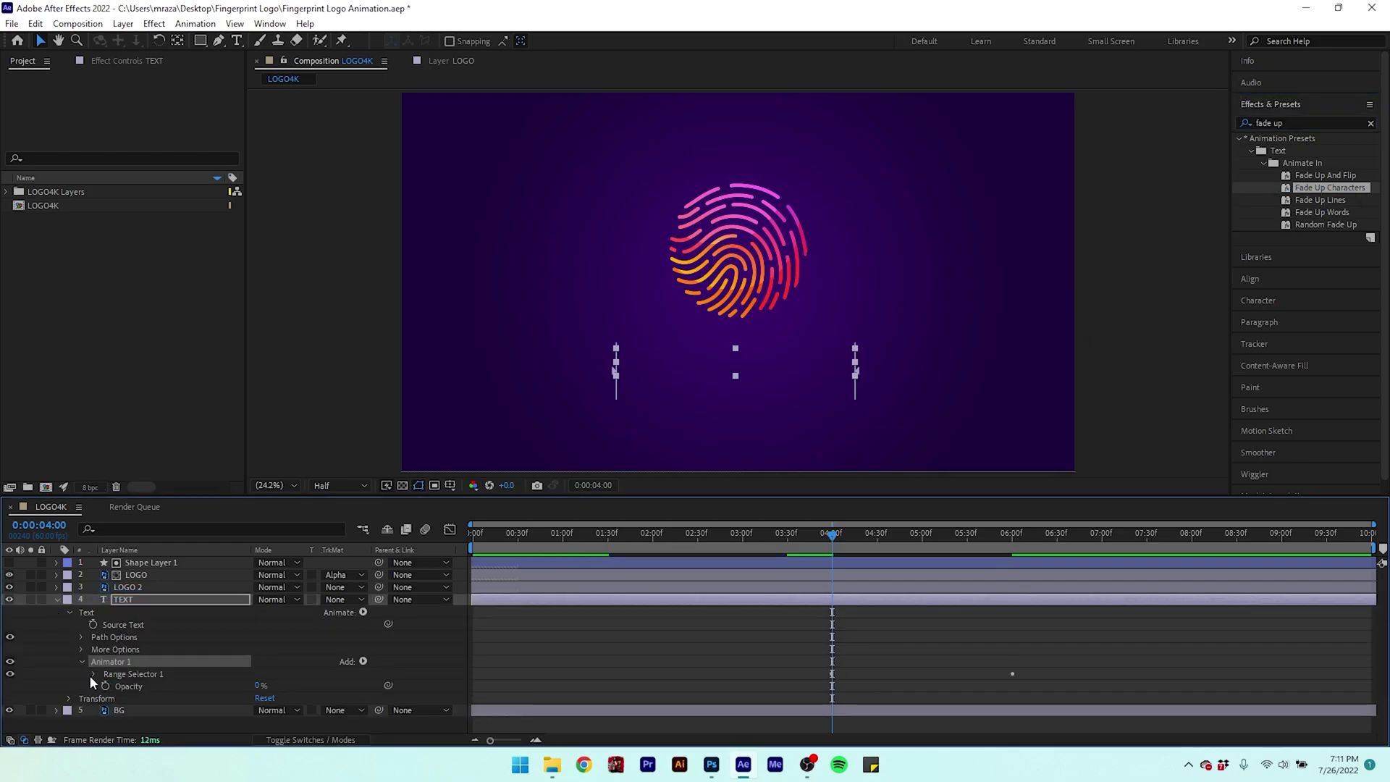
- Move the TEXT layer's Range Selector 1 Start keyframes so the first sits at 0:00:01:30, and preview the text reveal
{"action": "left_click", "coordinate": [92, 674]}
{"action": "left_click_drag", "start_coordinate": [617, 562], "coordinate": [607, 559]}
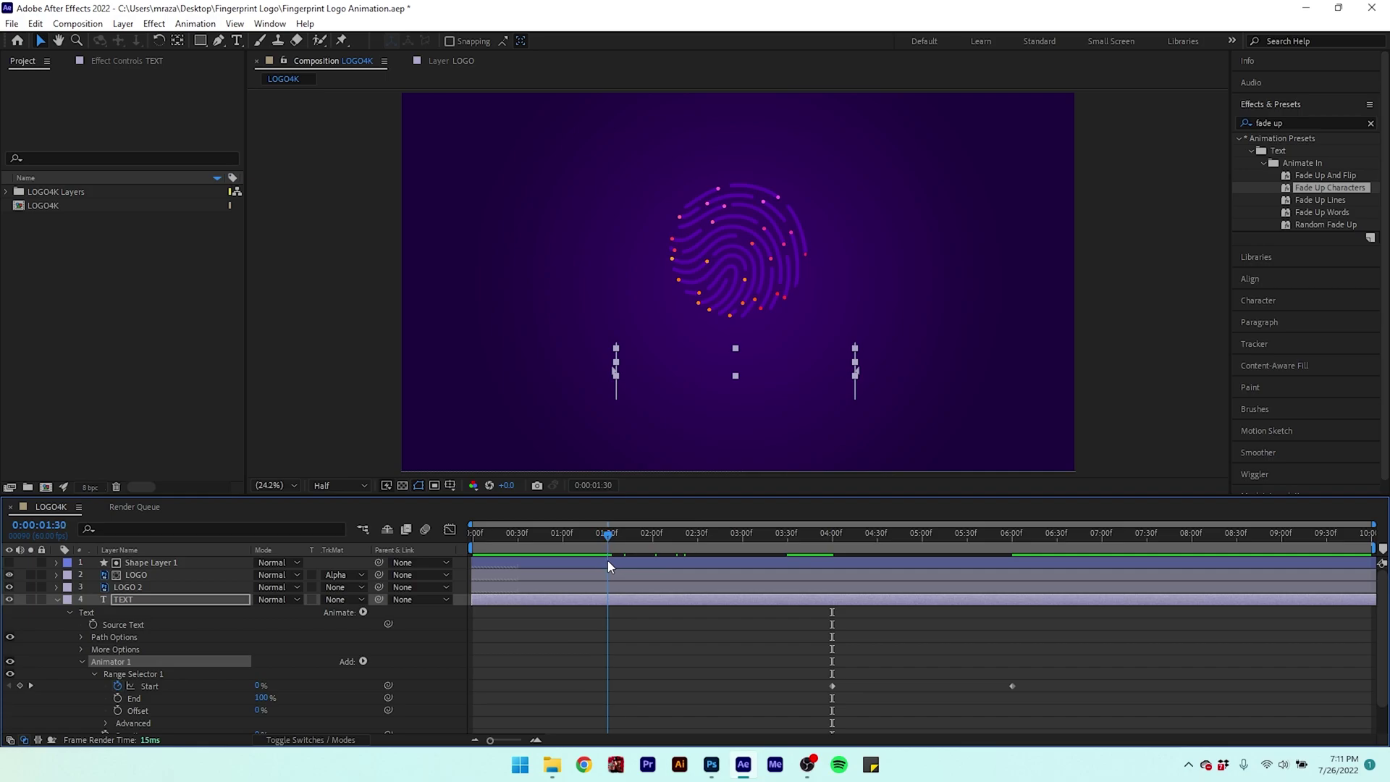
{"action": "left_click_drag", "start_coordinate": [1107, 676], "coordinate": [609, 699]}
{"action": "key", "text": "space"}
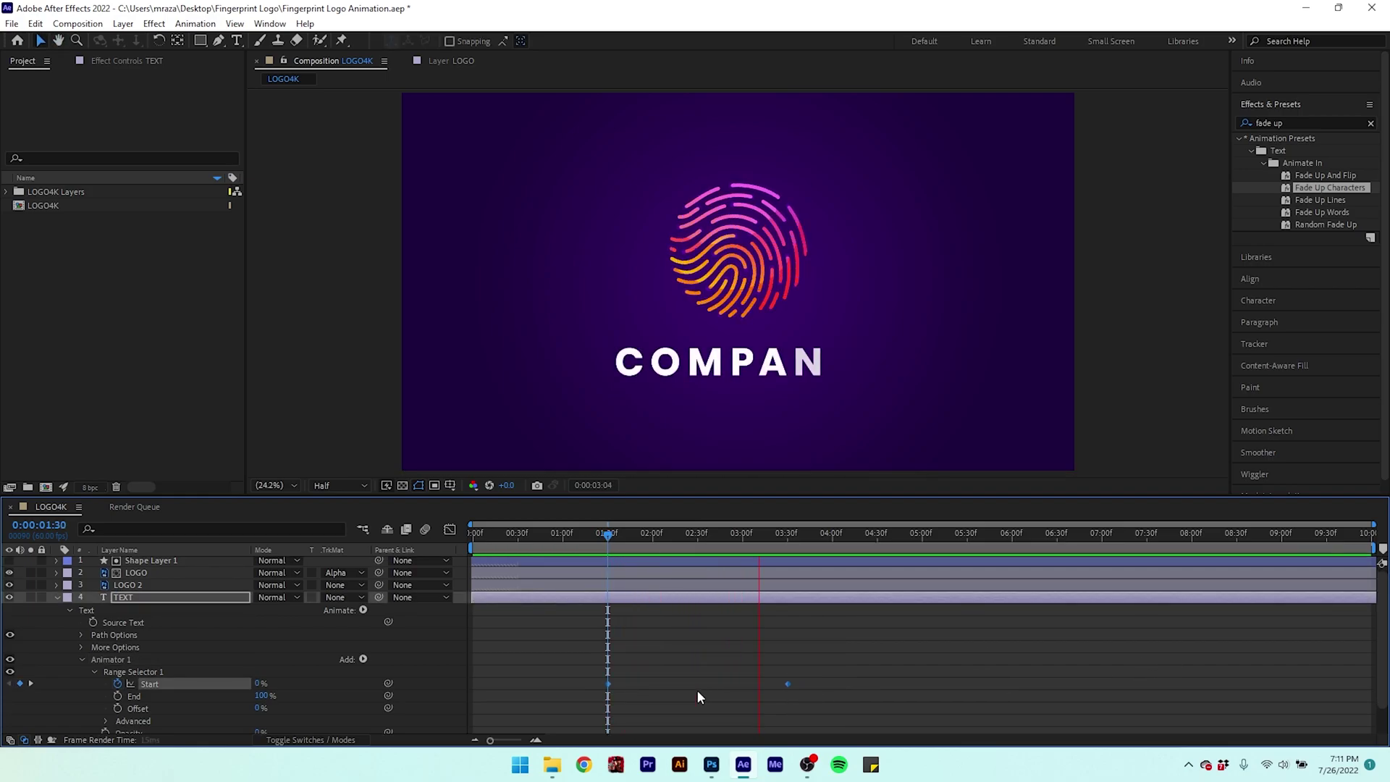
- Apply Easy Ease to both Range Selector 1 Start keyframes on the TEXT layer and preview the smoothed reveal
{"action": "left_click_drag", "start_coordinate": [838, 668], "coordinate": [595, 710]}
{"action": "right_click", "coordinate": [608, 684]}
{"action": "mouse_move", "coordinate": [710, 677]}
{"action": "left_click", "coordinate": [840, 579]}
{"action": "left_click", "coordinate": [557, 535]}
{"action": "key", "text": "space"}
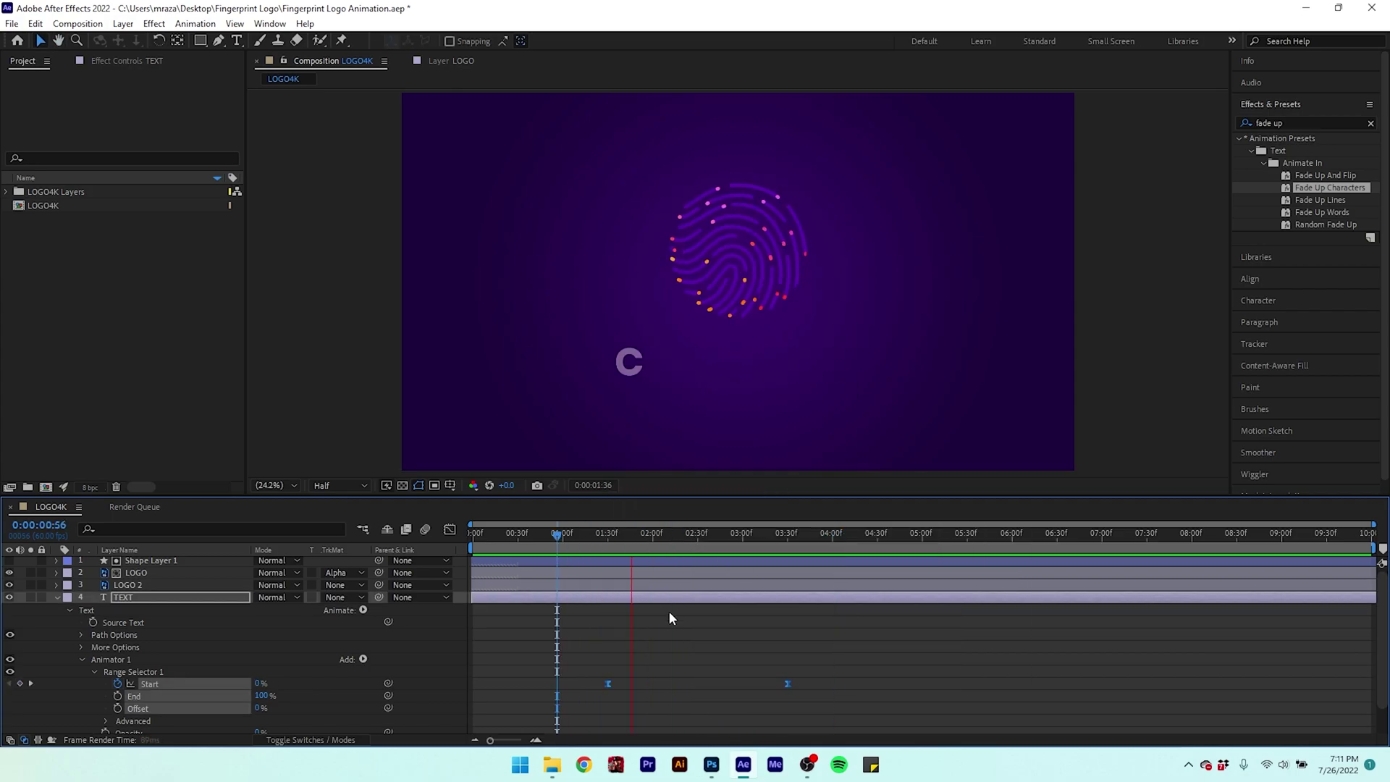
{"action": "key", "text": "space"}
{"action": "left_click_drag", "start_coordinate": [621, 536], "coordinate": [596, 612]}
{"action": "key", "text": "space"}
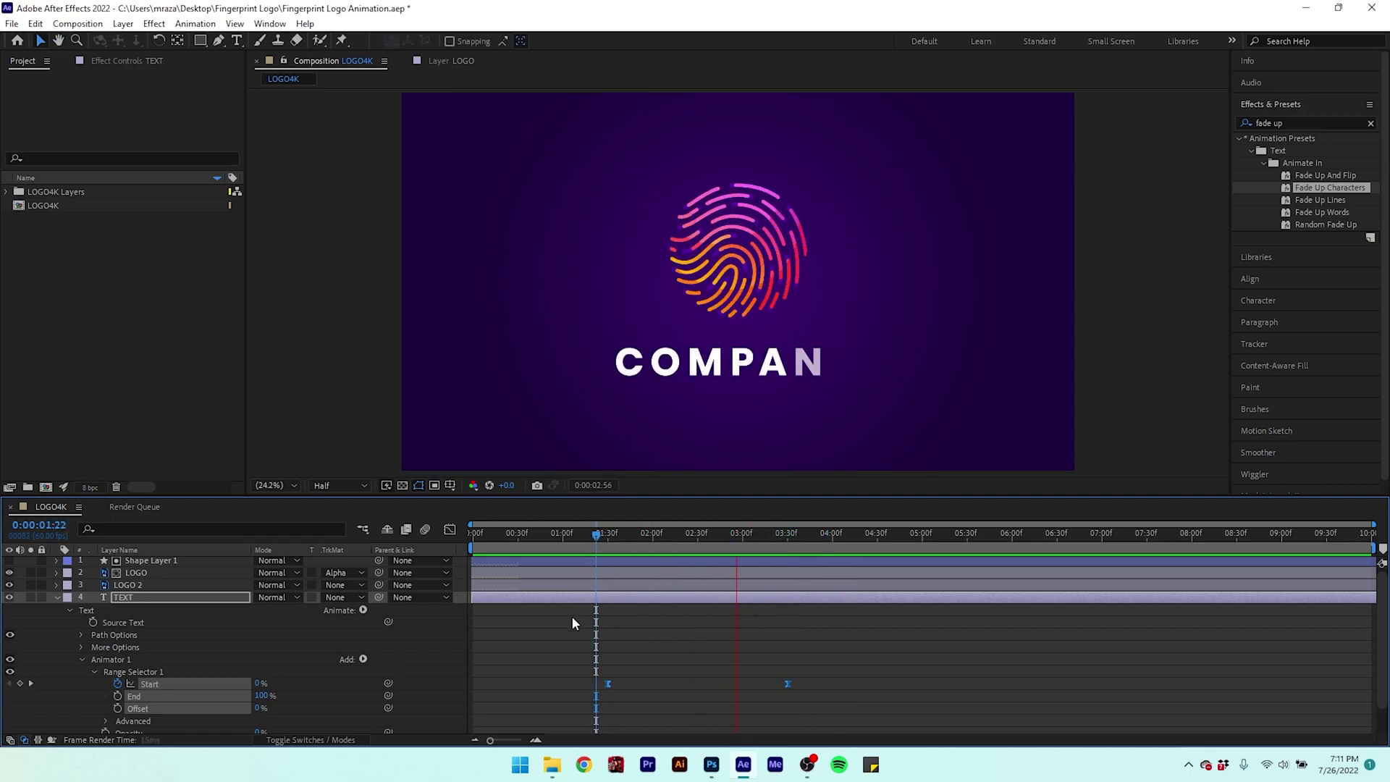
{"action": "key", "text": "space"}
- Move the opacity keyframes of Shape Layer 1 and LOGO 2 to 0:00:00:30 and 0:00:01:30, then preview from the start
{"action": "left_click", "coordinate": [56, 597]}
{"action": "left_click", "coordinate": [141, 586]}
{"action": "left_click", "coordinate": [155, 561], "text": "ctrl"}
{"action": "key", "text": "t"}
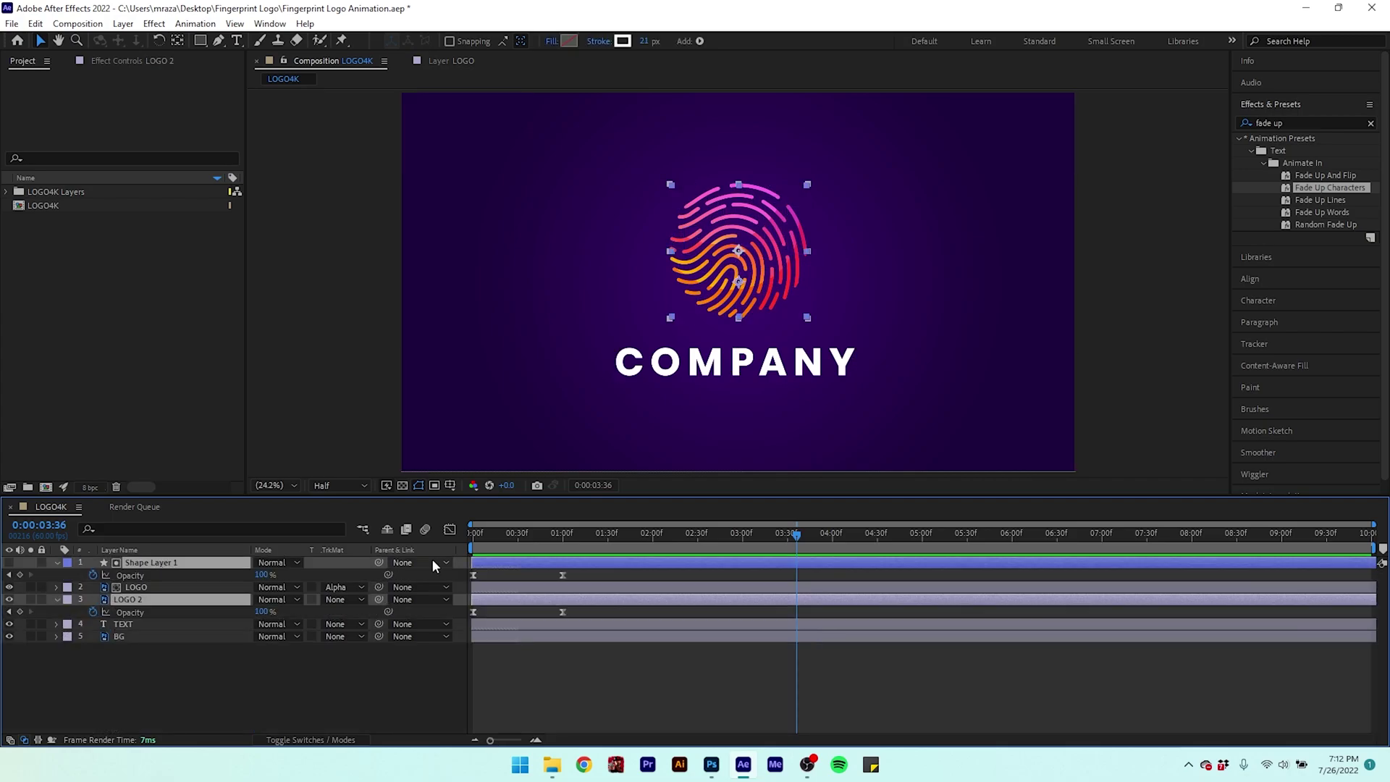
{"action": "left_click", "coordinate": [608, 536]}
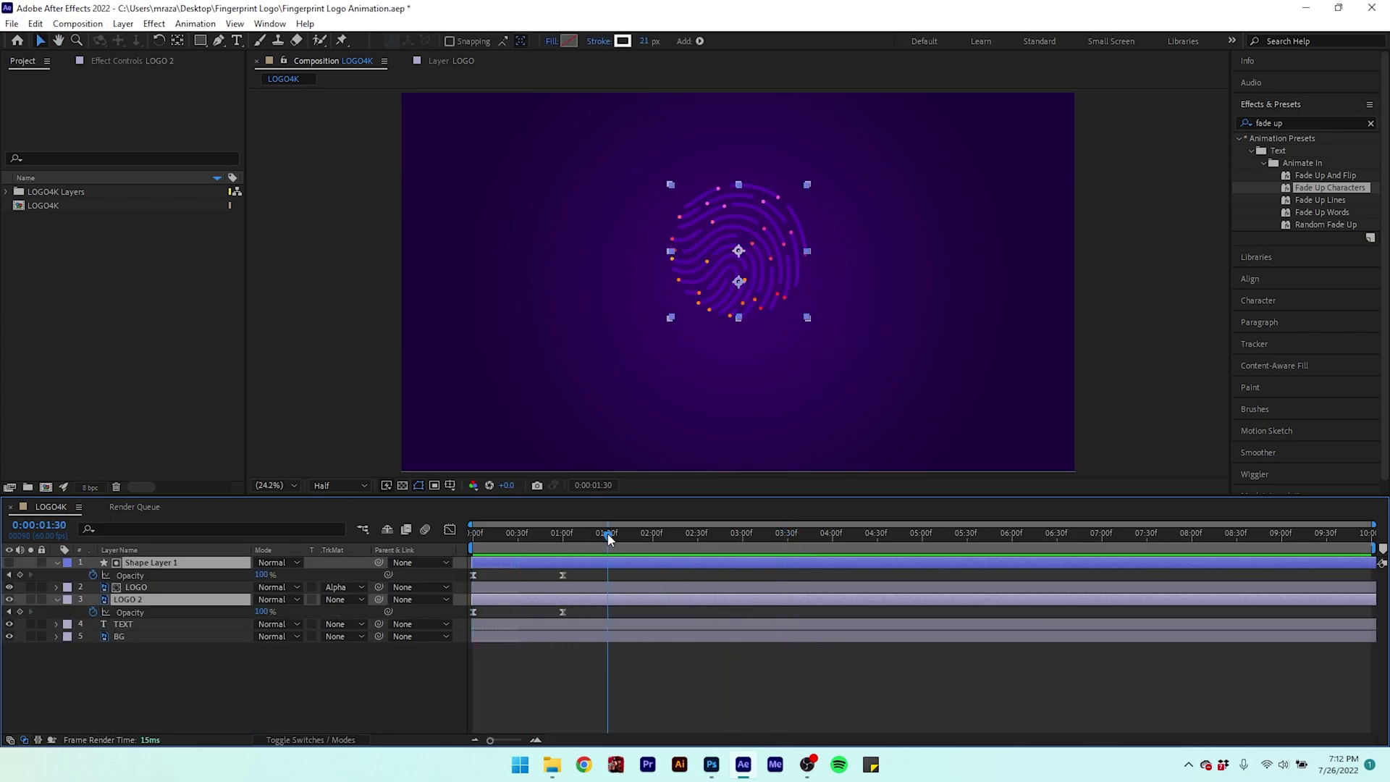
{"action": "left_click_drag", "start_coordinate": [583, 572], "coordinate": [473, 617]}
{"action": "left_click_drag", "start_coordinate": [563, 613], "coordinate": [607, 620]}
{"action": "left_click", "coordinate": [545, 610]}
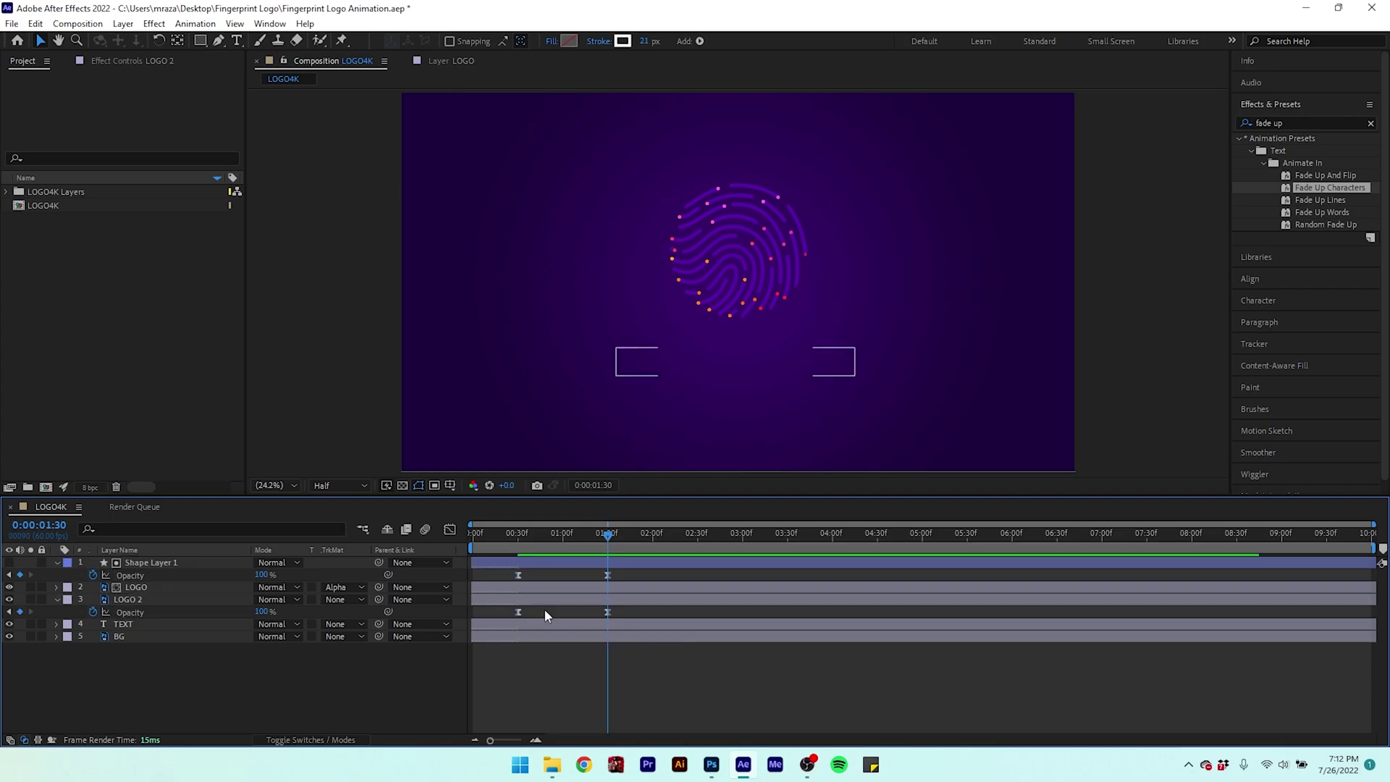
{"action": "left_click", "coordinate": [593, 653]}
{"action": "key", "text": "Home"}
{"action": "key", "text": "space"}
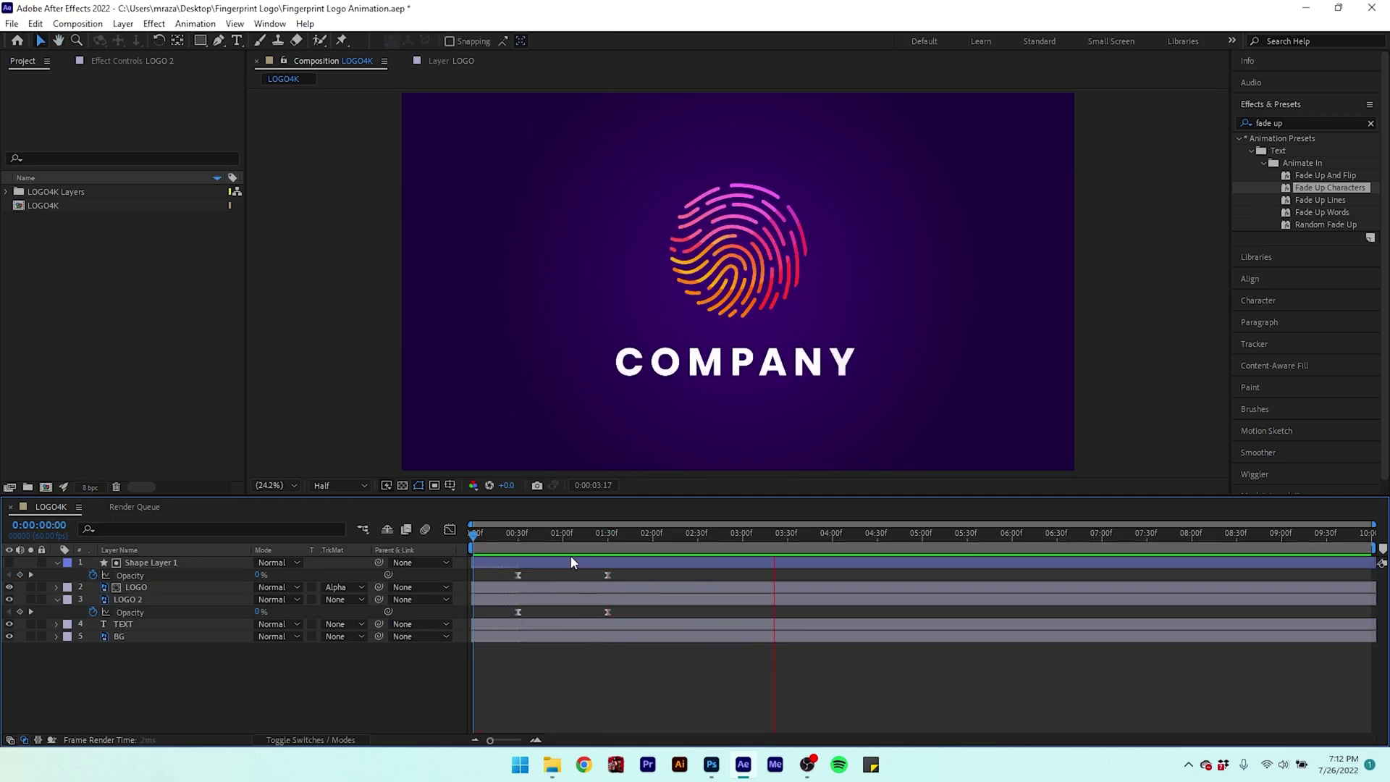
{"action": "key", "text": "space"}
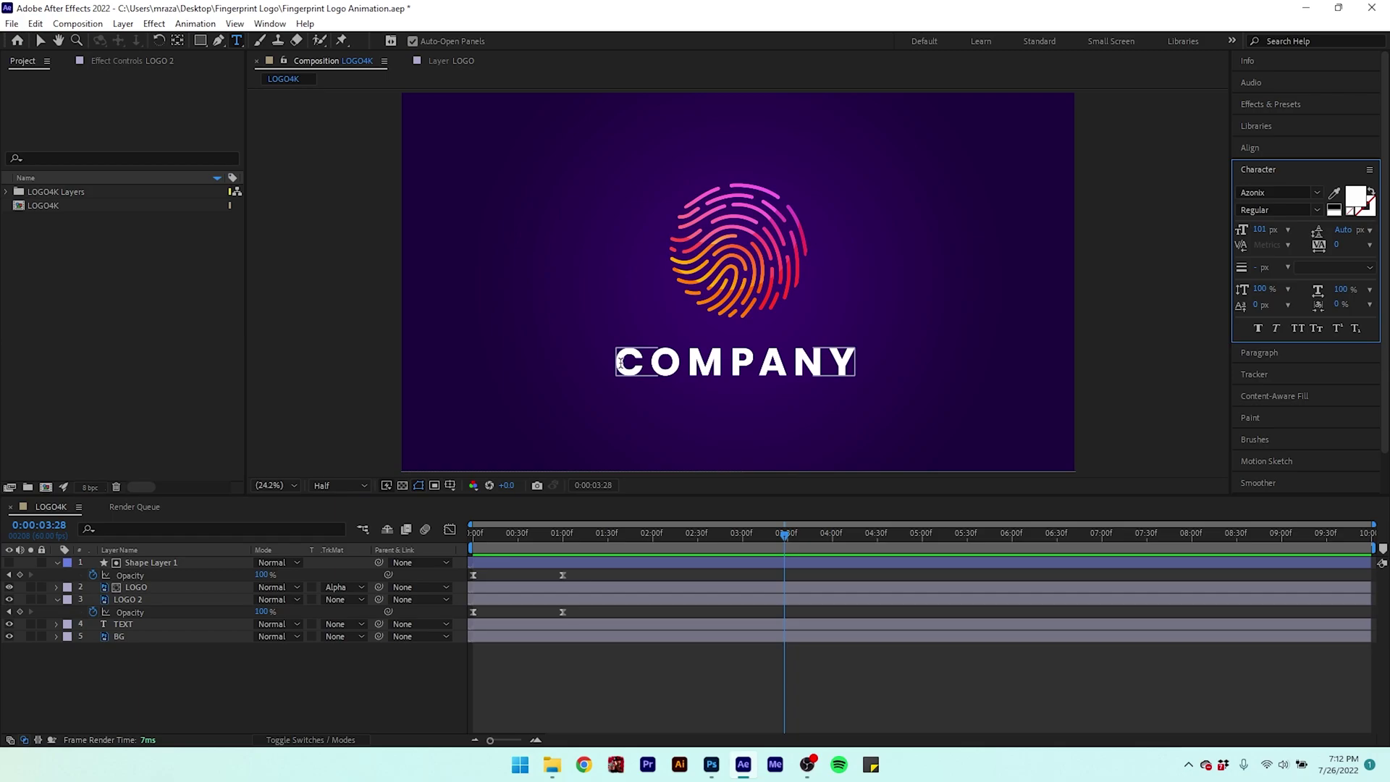
- Replace the COMPANY text in the TEXT layer with "SUBSCRIBE"
{"action": "double_click", "coordinate": [123, 623]}
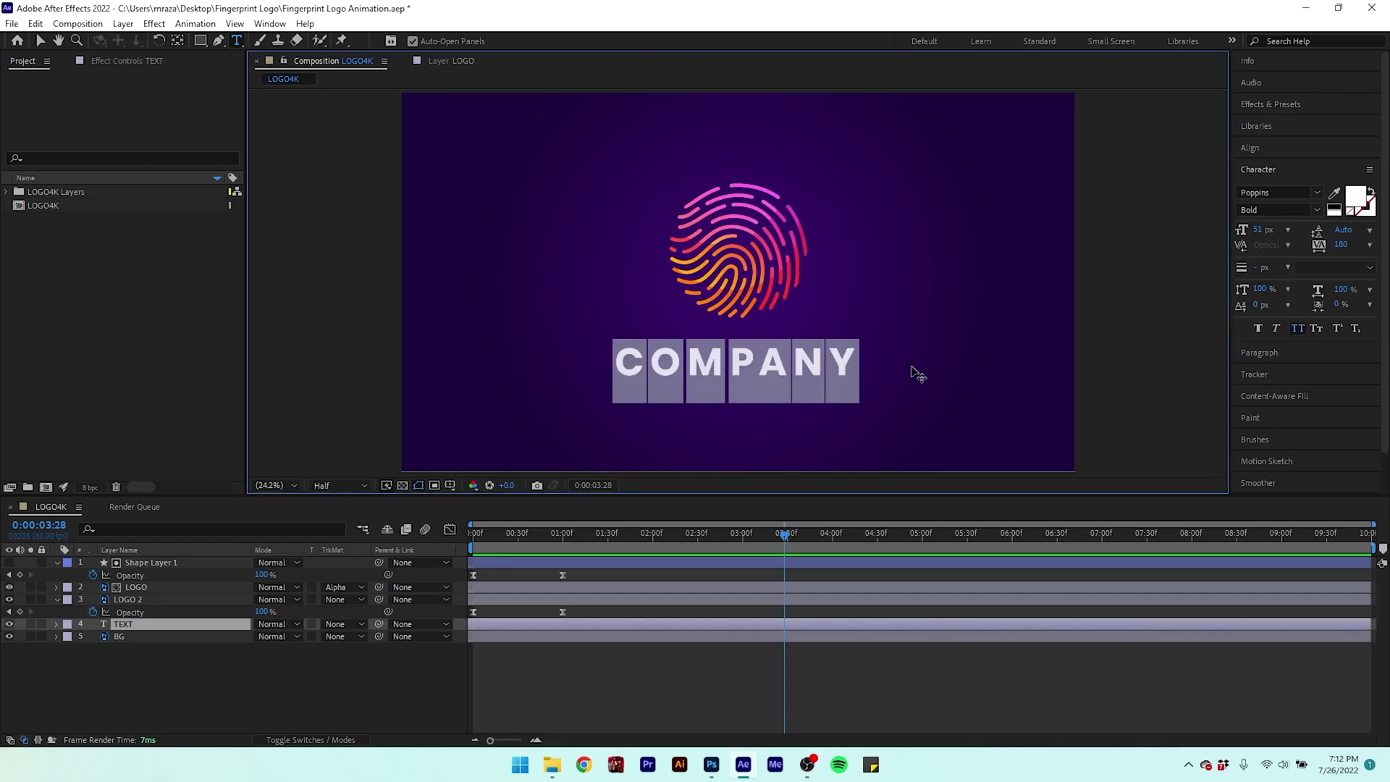
{"action": "type", "text": "SUBSCRIBE"}
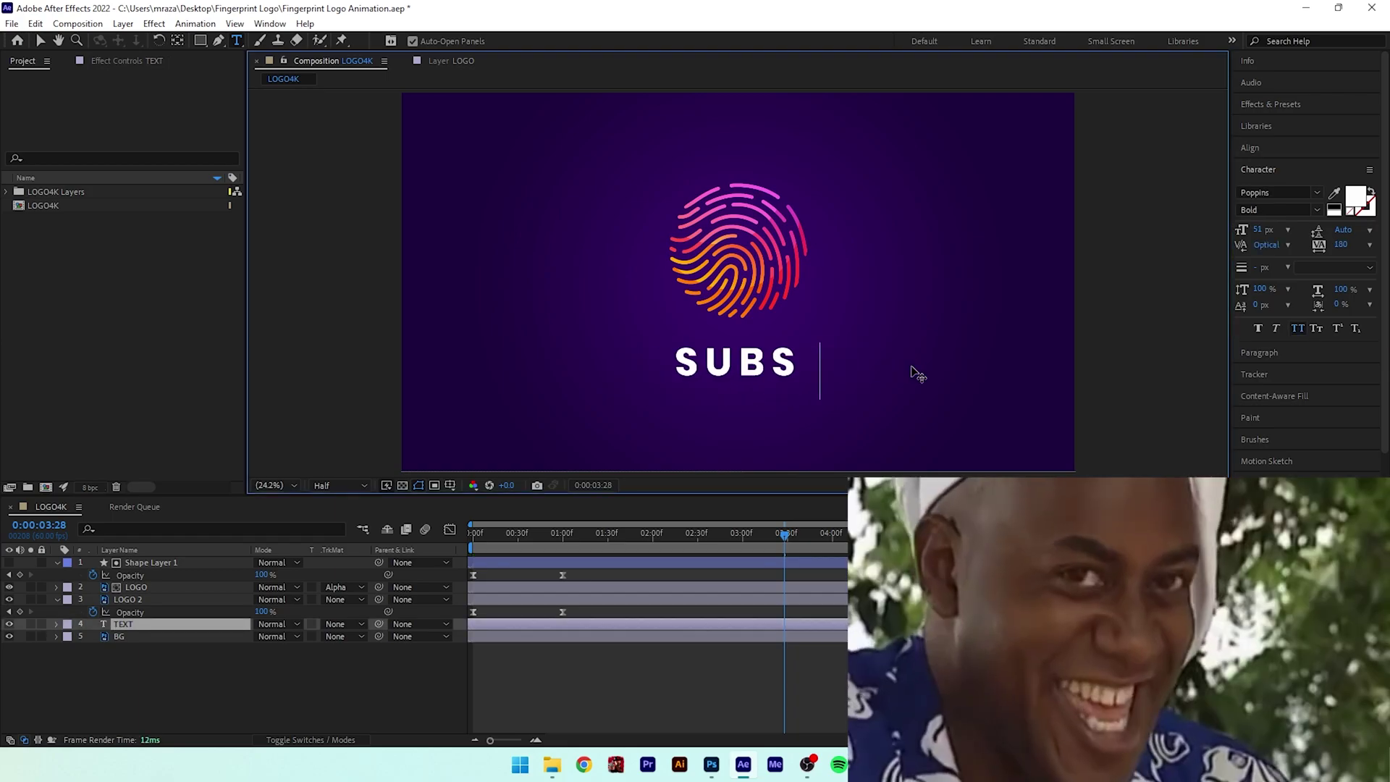